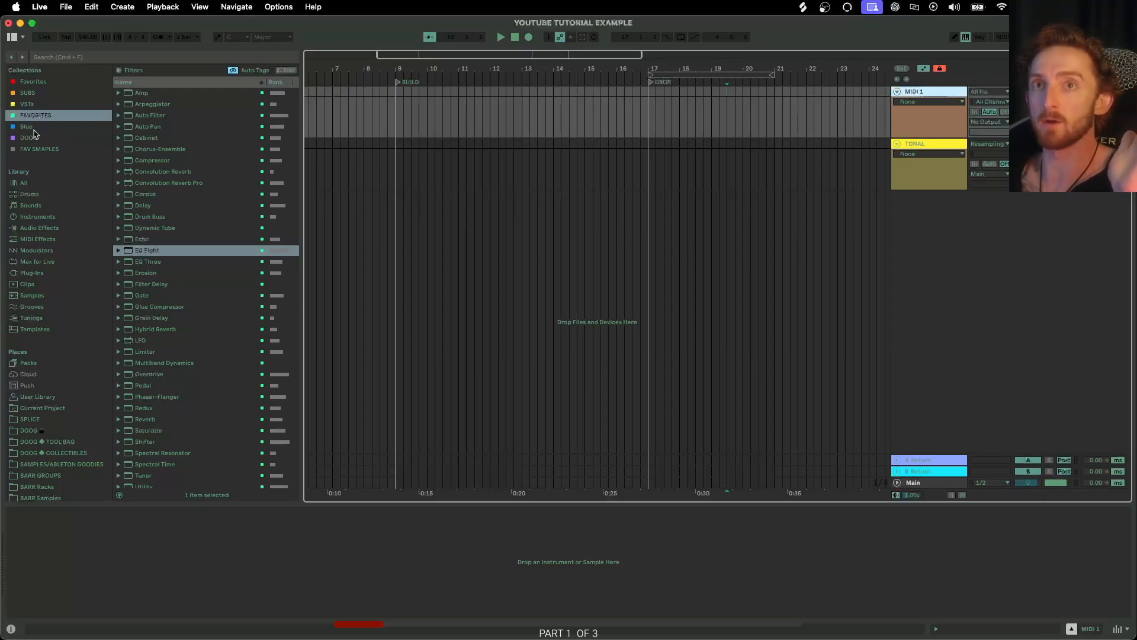
Browse the Blue, DOOG and Favorites collections and the Audio Effects library list.
left_click(32, 128)
left_click(33, 138)
left_click(35, 119)
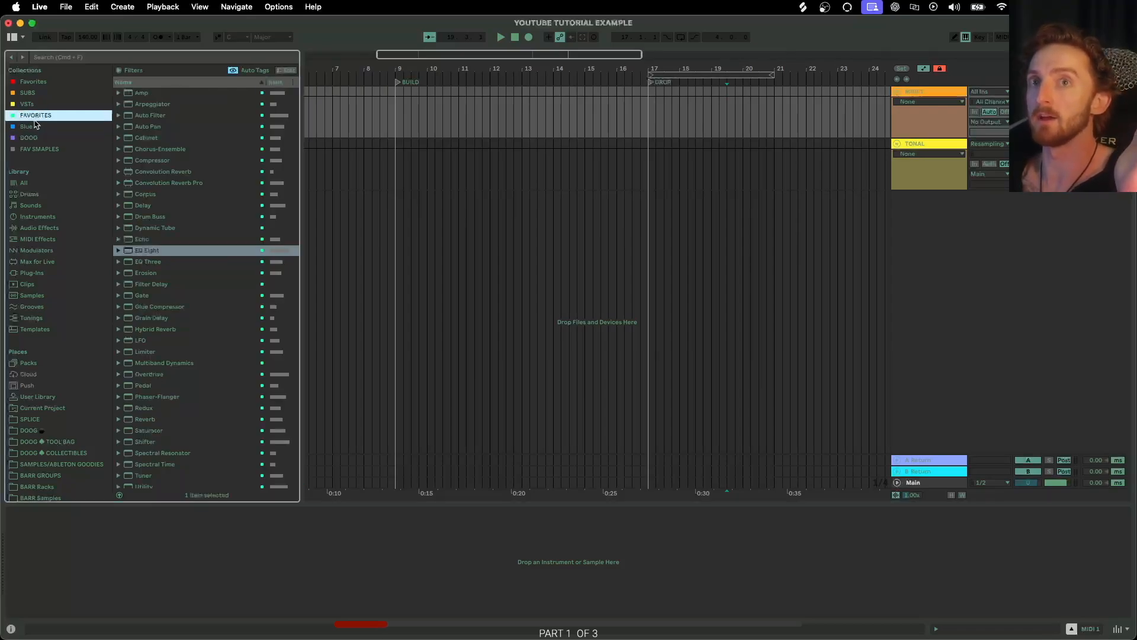
left_click(52, 230)
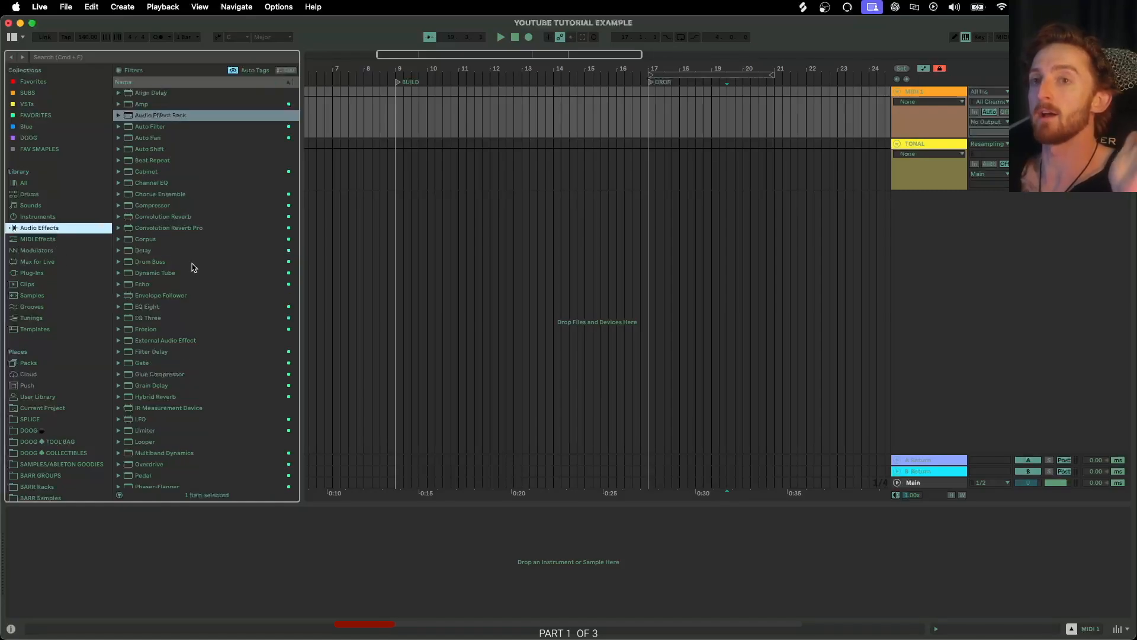
scroll(231, 329, "down", 5)
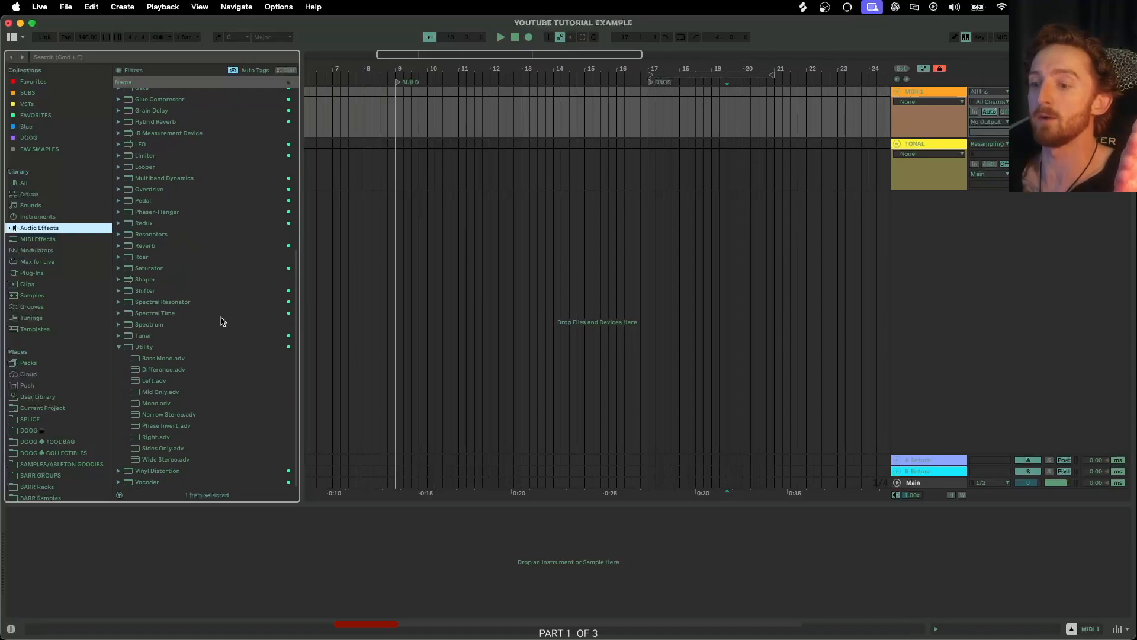
scroll(222, 317, "up", 5)
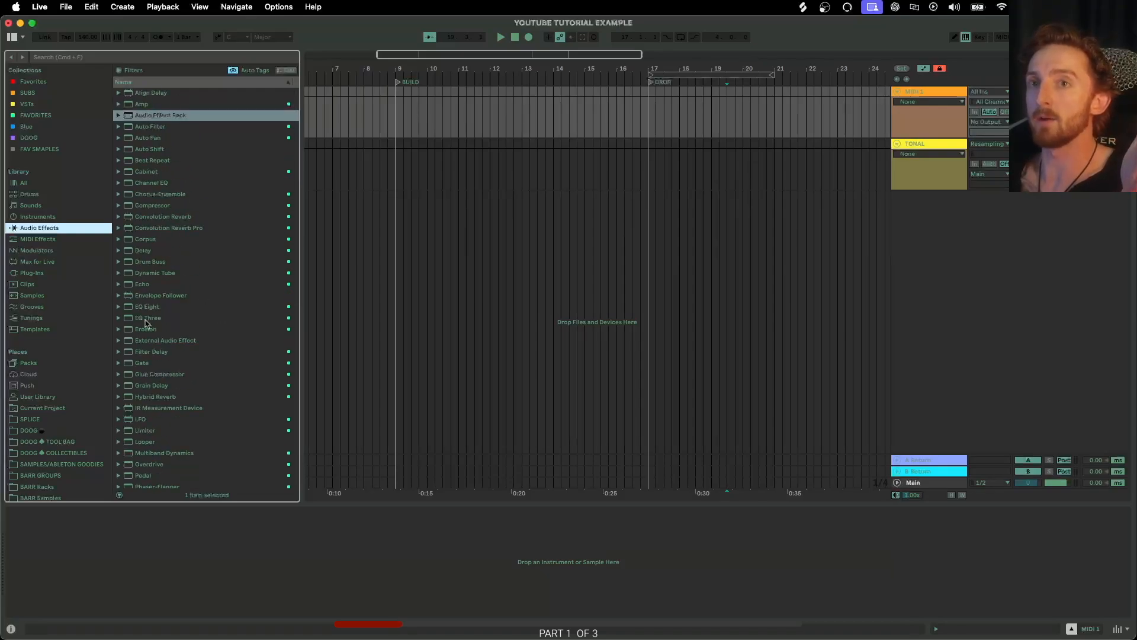
left_click(151, 352)
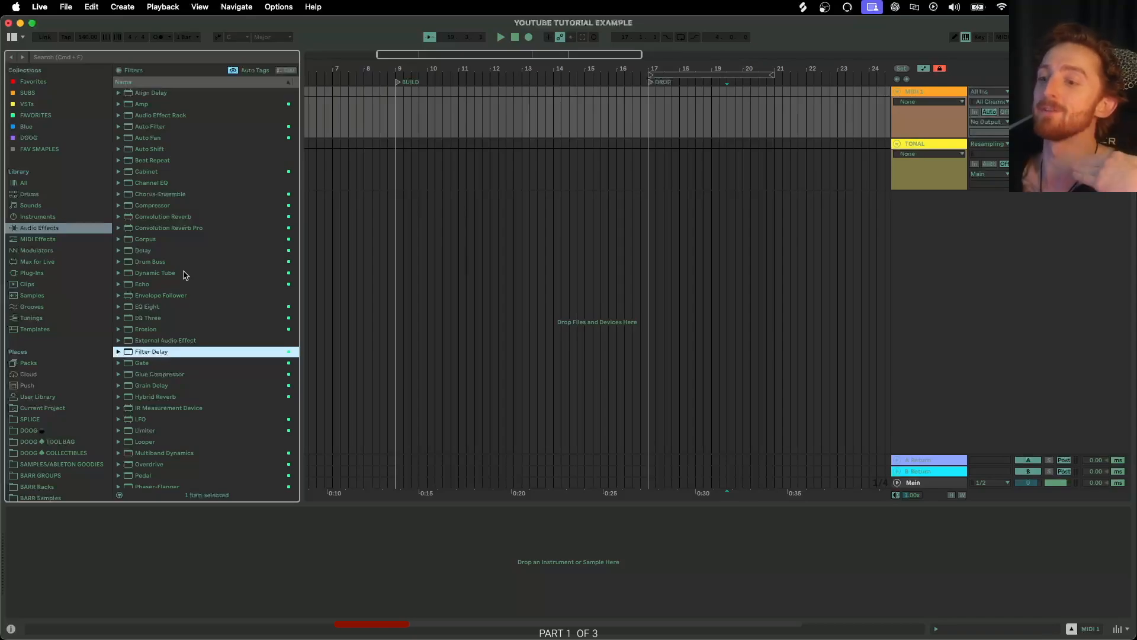
Open the collection tag options for Convolution Reverb, then return to the Favorites collection.
left_click(35, 227)
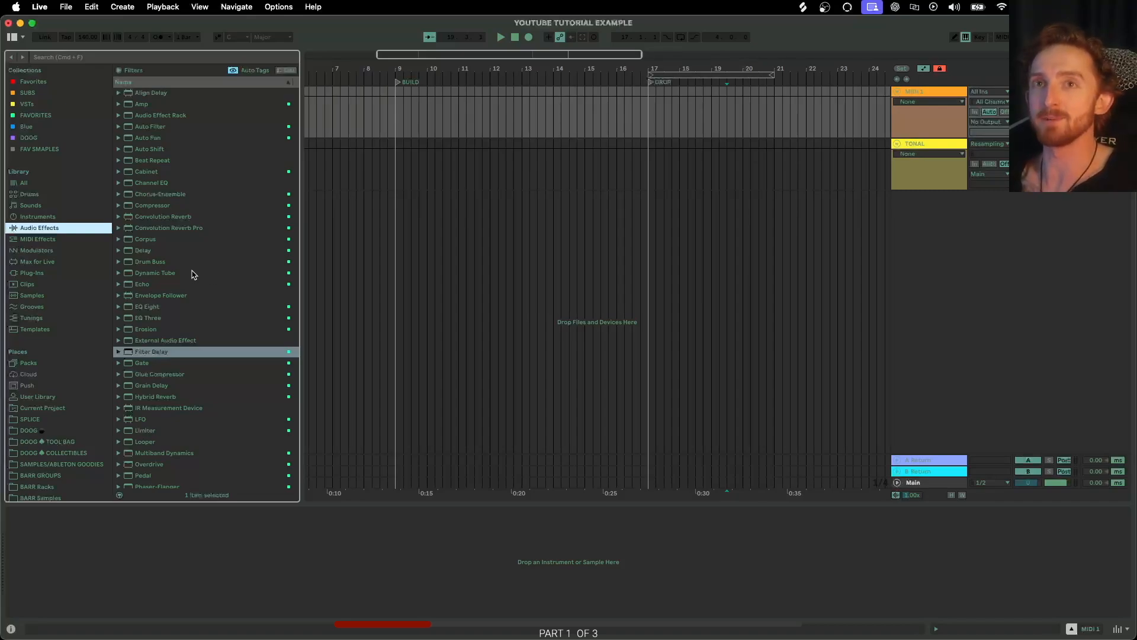
scroll(245, 281, "down", 1)
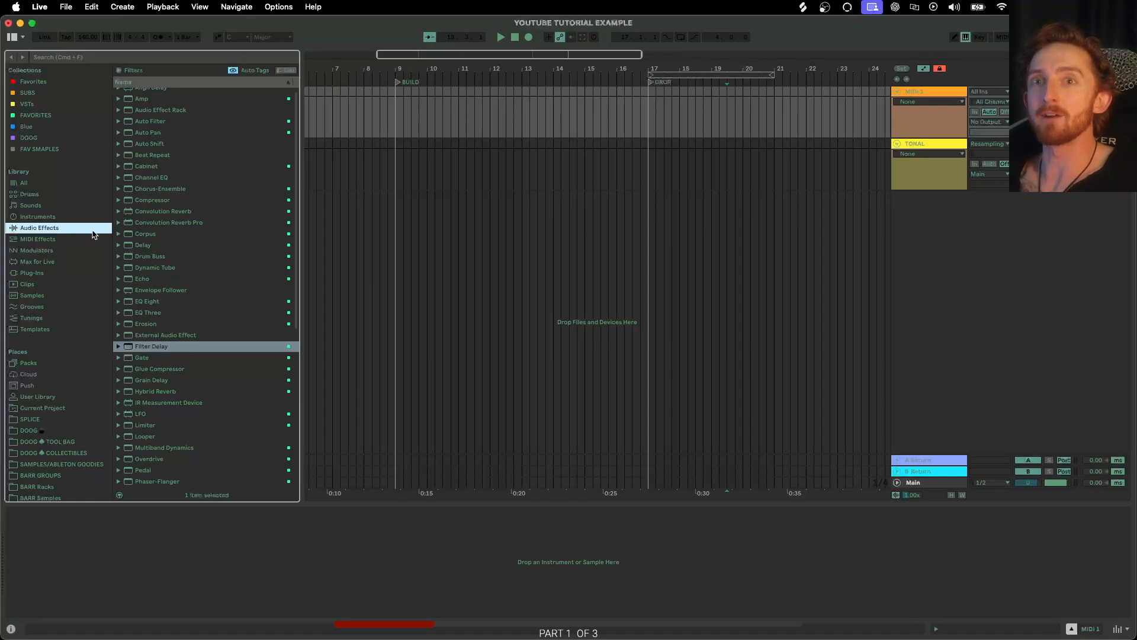
right_click(194, 214)
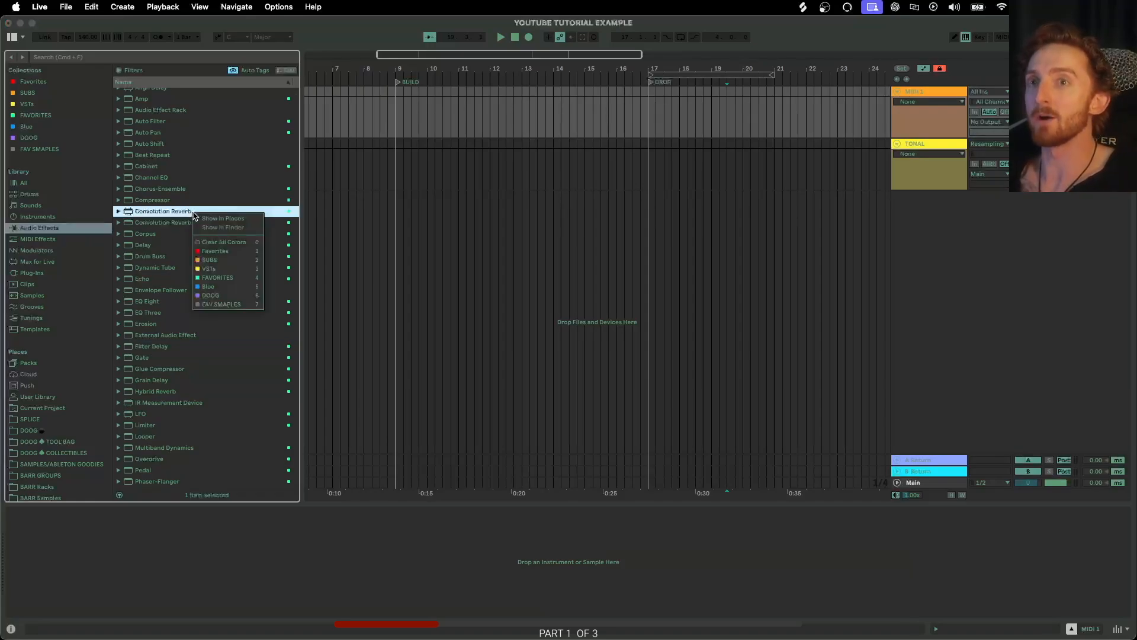
left_click(49, 118)
left_click(62, 117)
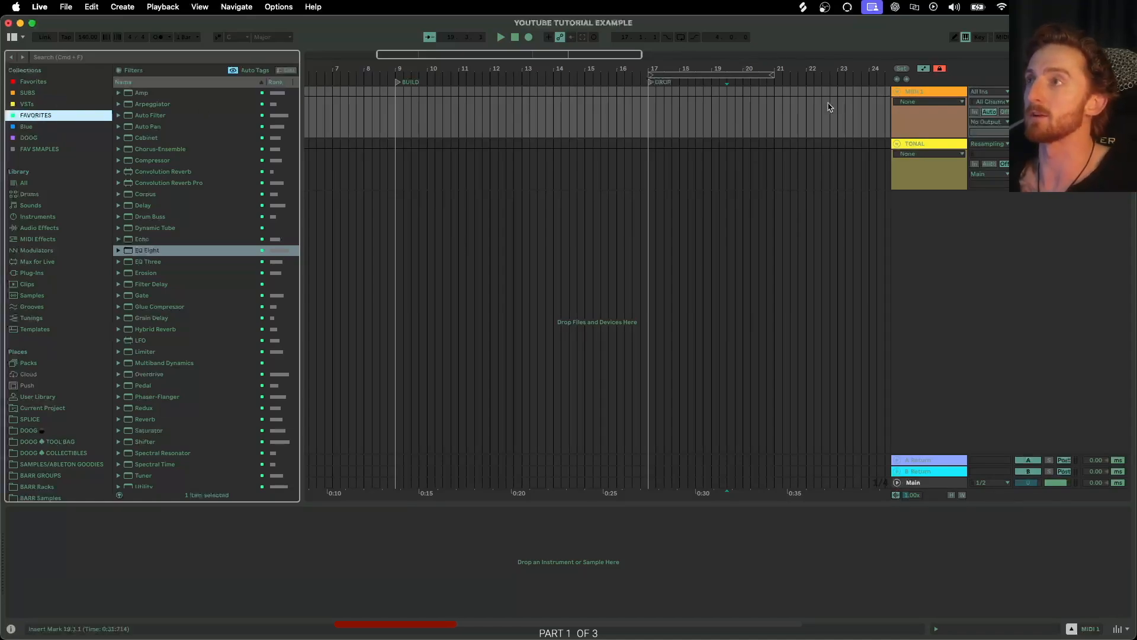
Load Serum from the VSTs collection onto the MIDI 1 track and close its plugin window.
left_click(44, 106)
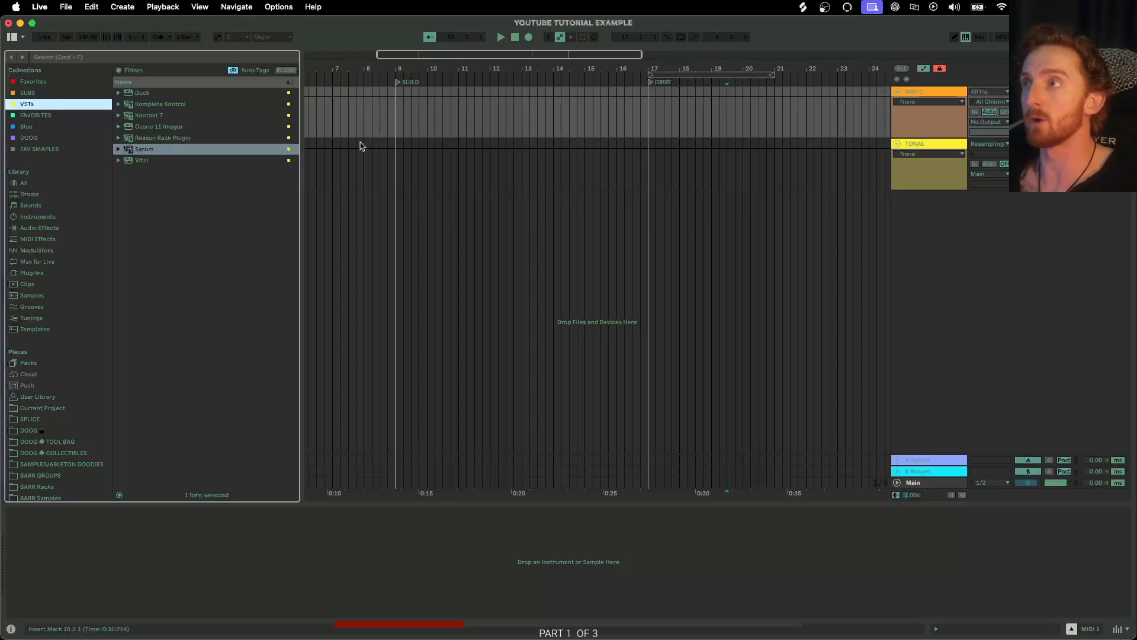
double_click(143, 150)
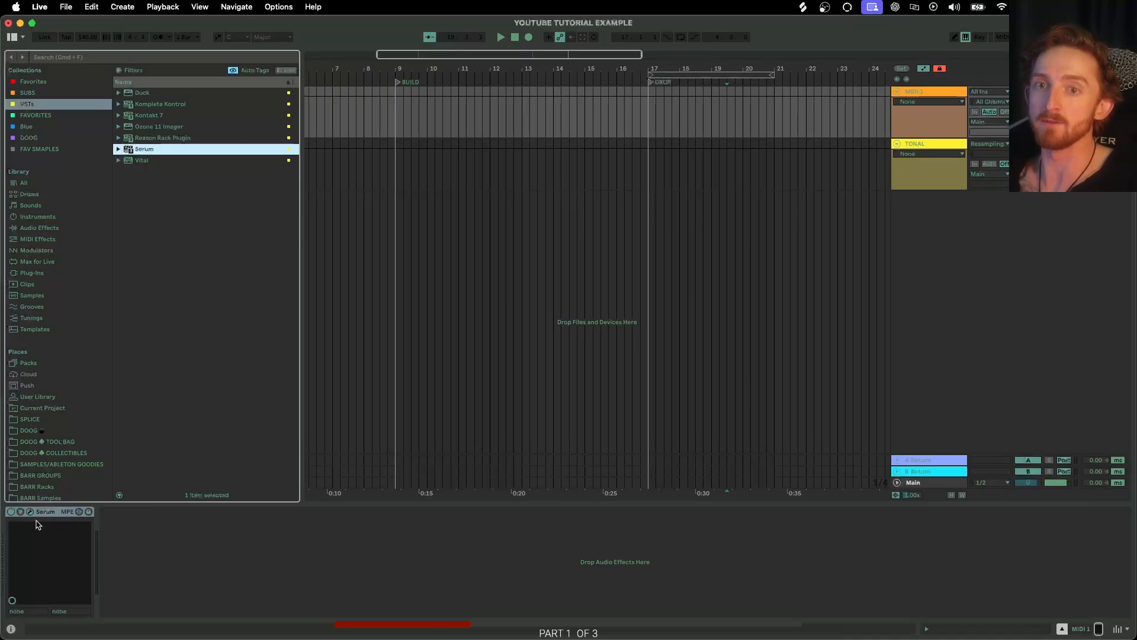
left_click_drag(348, 639, 395, 108)
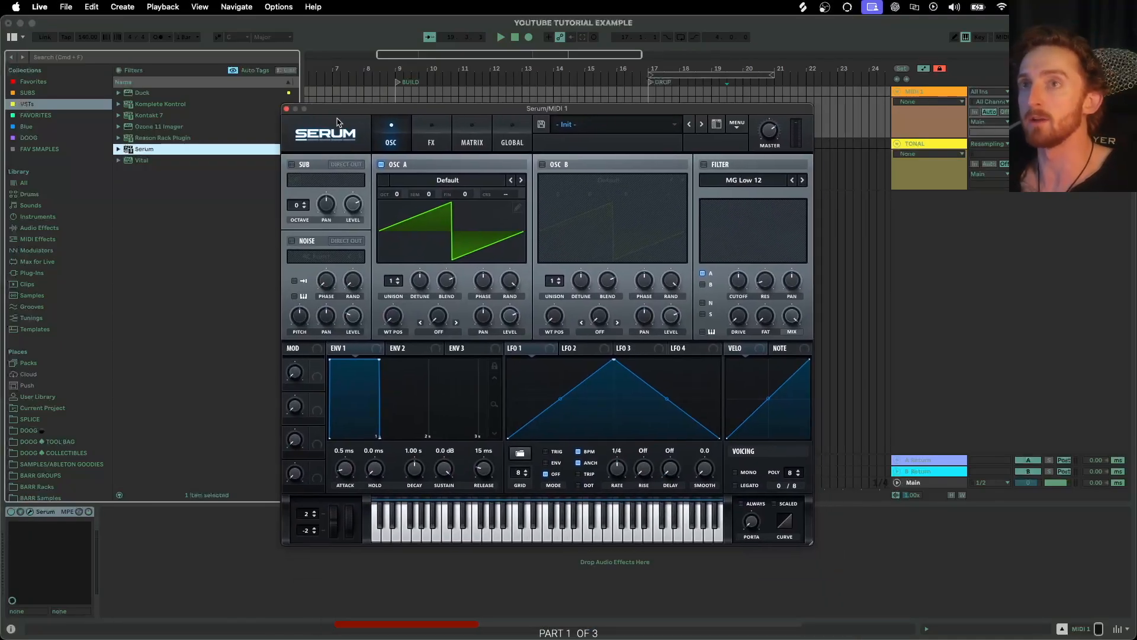
left_click(286, 108)
Add Utility from the Favorites collection to the track's device chain.
left_click(73, 116)
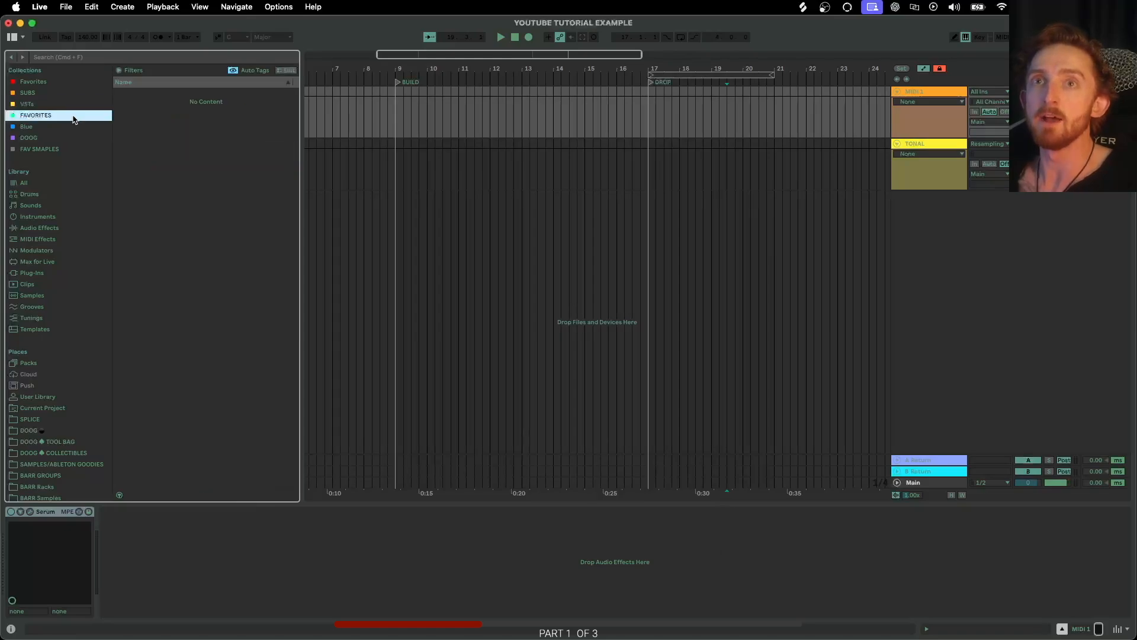
scroll(181, 289, "down", 10)
scroll(161, 317, "up", 3)
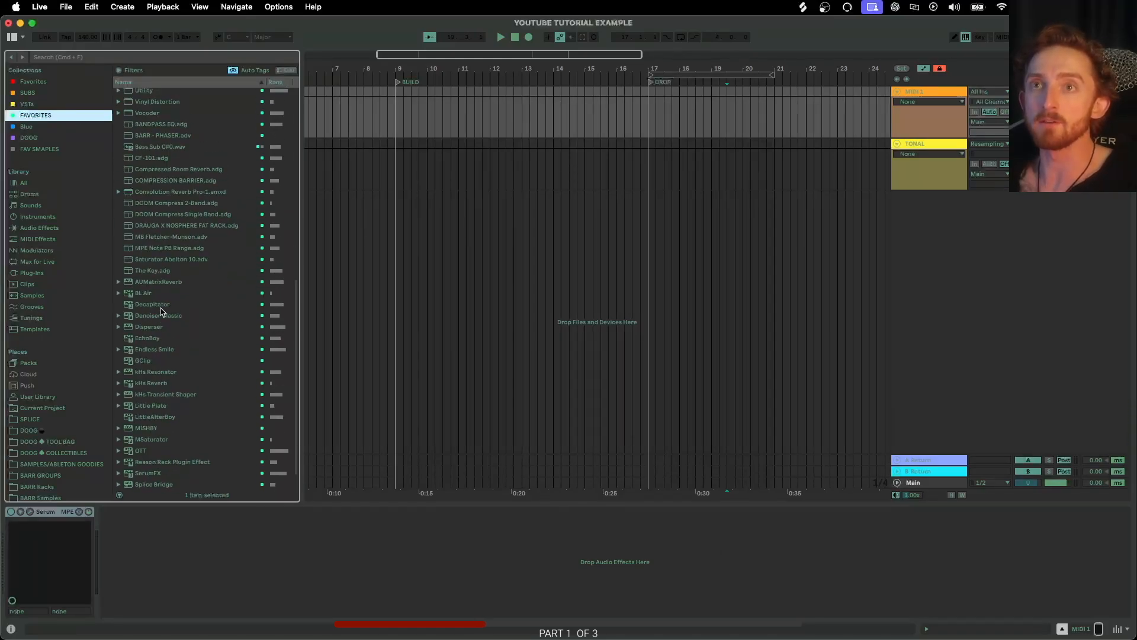
double_click(147, 117)
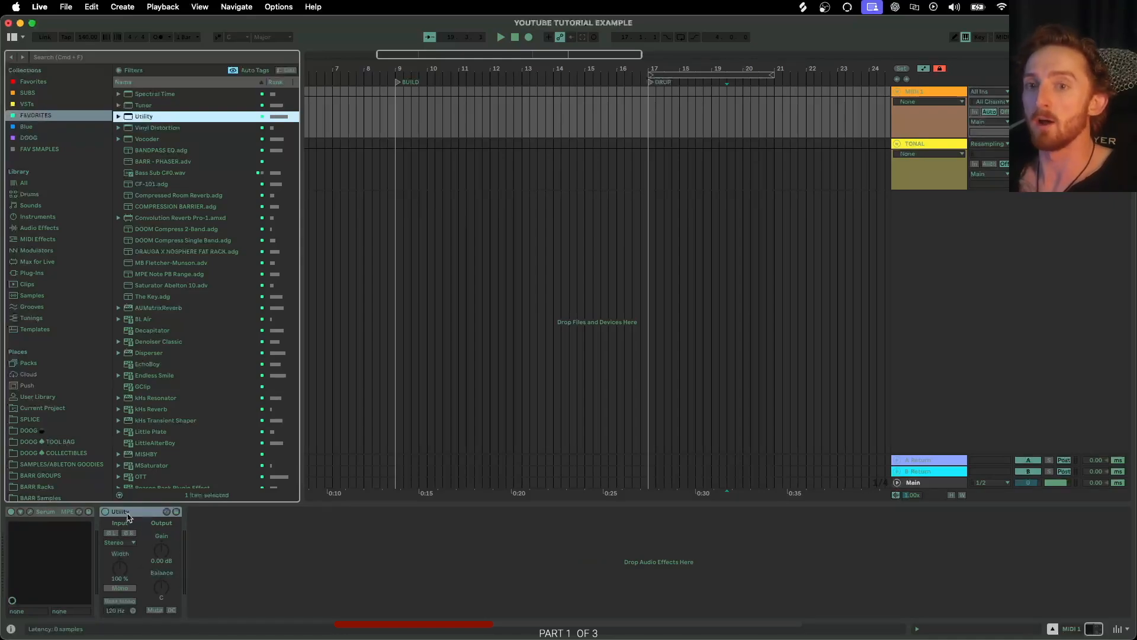
left_click(127, 534)
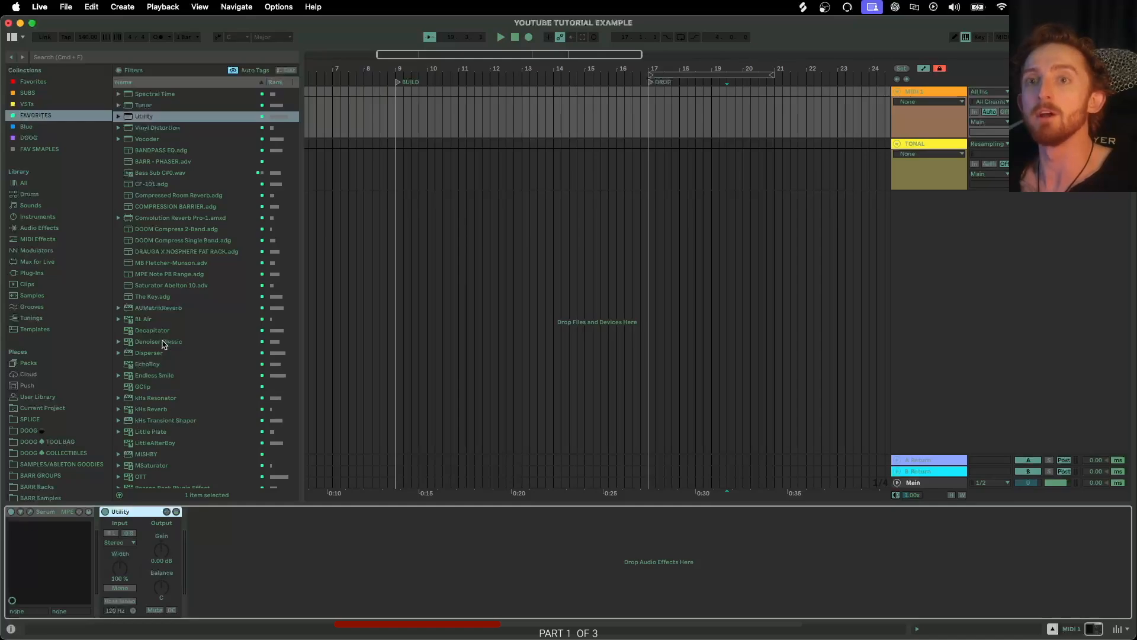
Add OTT from Favorites after Utility, opening and closing its plugin window.
scroll(163, 344, "down", 4)
double_click(148, 428)
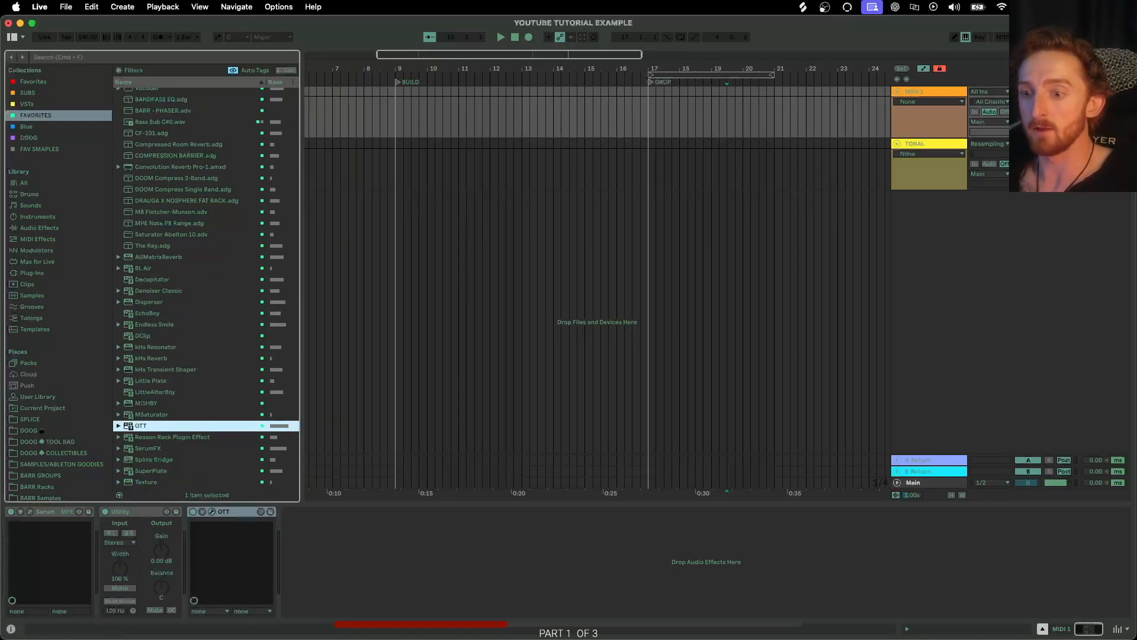
left_click(211, 511)
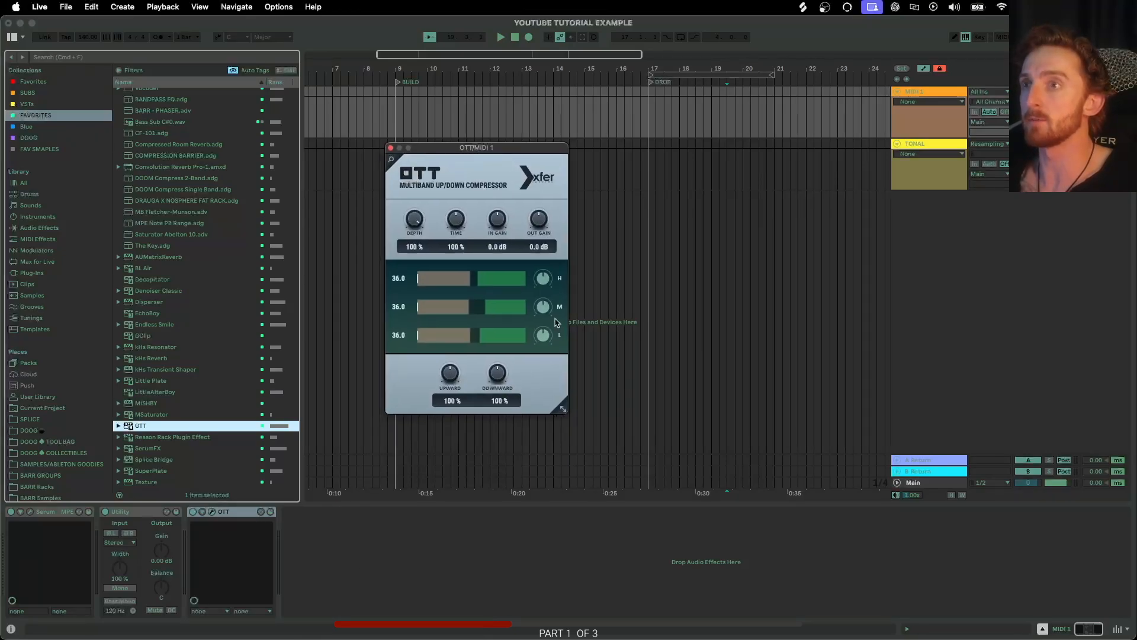
left_click(390, 149)
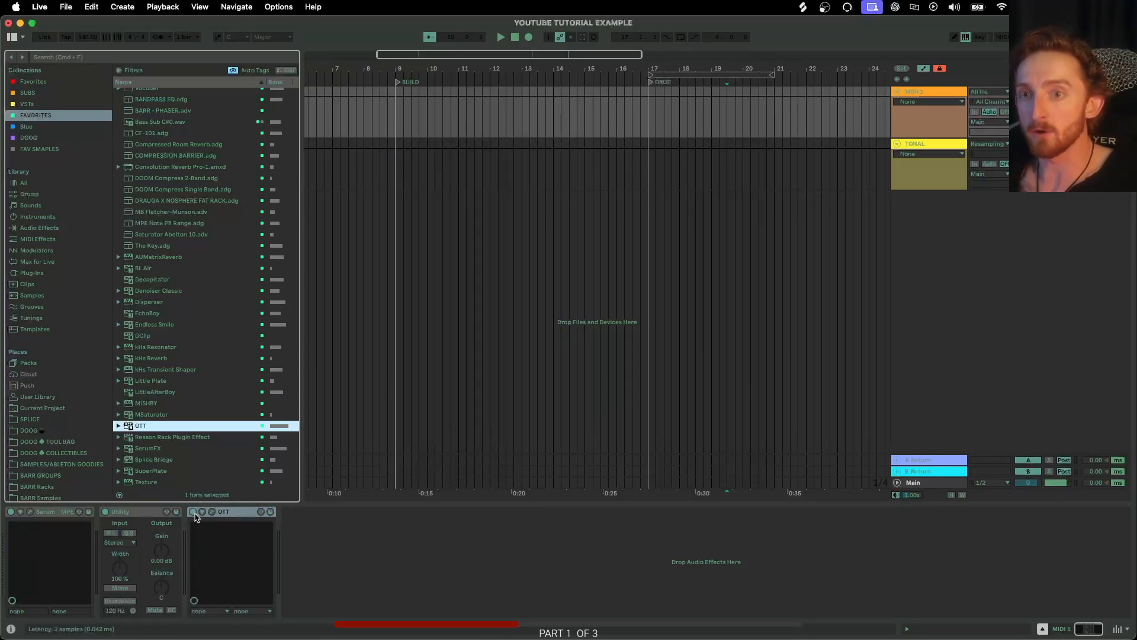
left_click(195, 517)
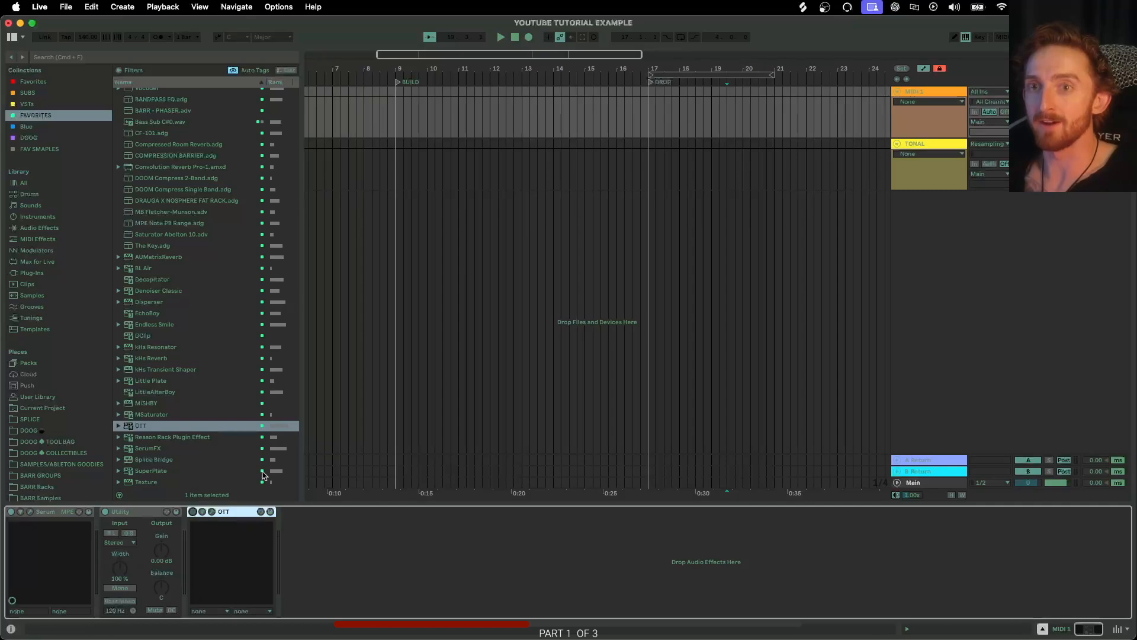
Add EQ Eight from Favorites to the end of the device chain.
scroll(231, 287, "up", 15)
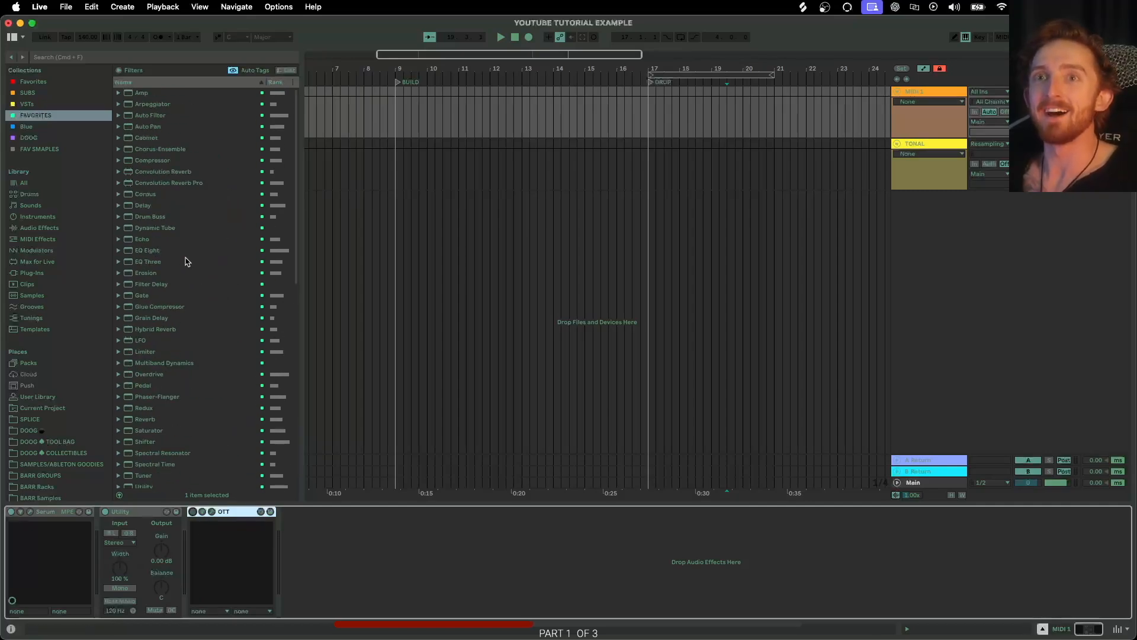
double_click(148, 251)
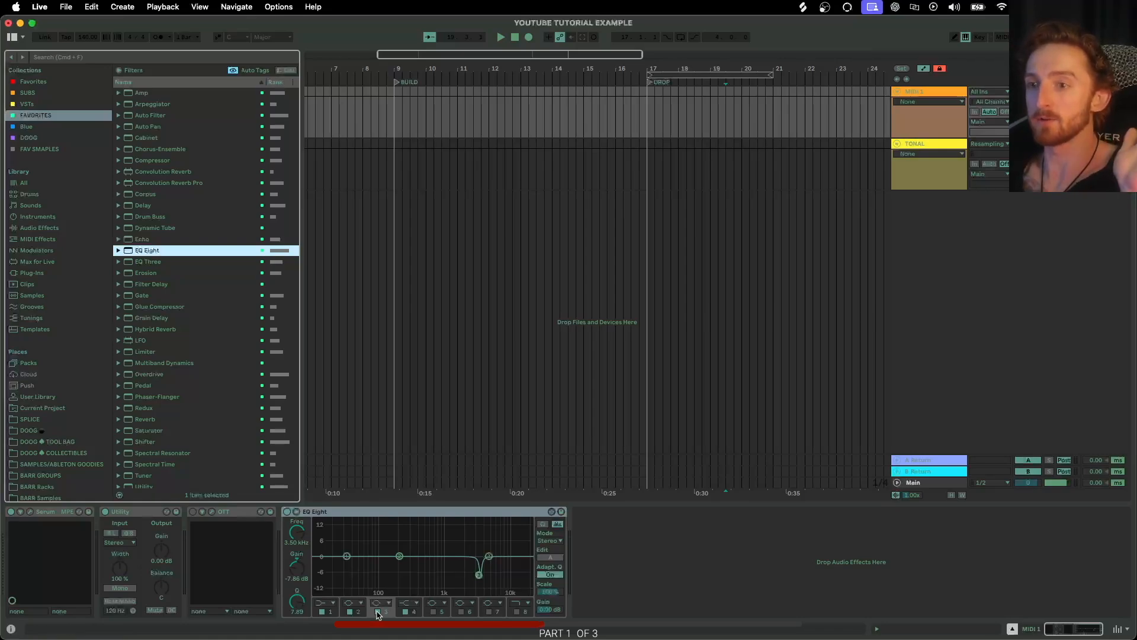
Reset the third EQ band's frequency, gain and Q to their defaults.
left_click_drag(296, 531, 296, 583)
double_click(297, 567)
double_click(300, 601)
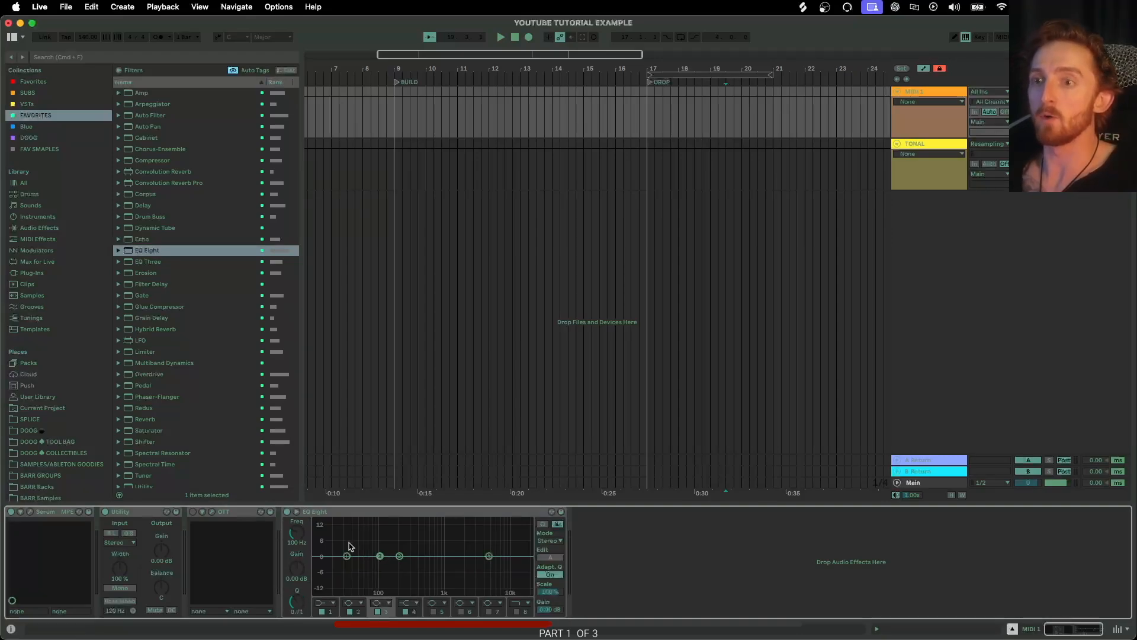
left_click(383, 613)
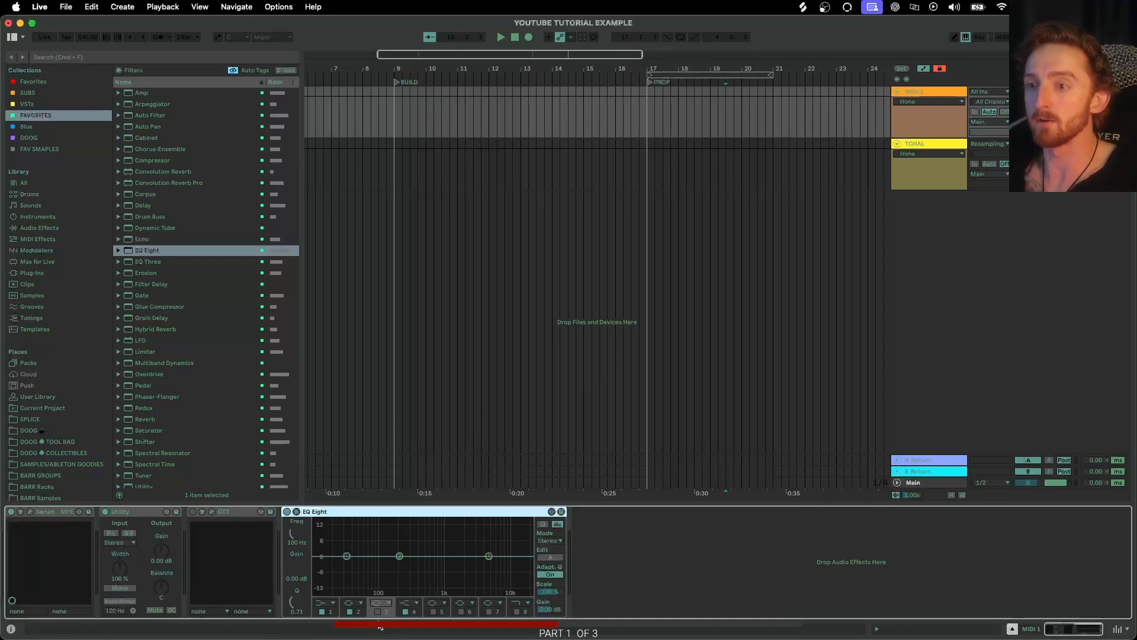
left_click(377, 612)
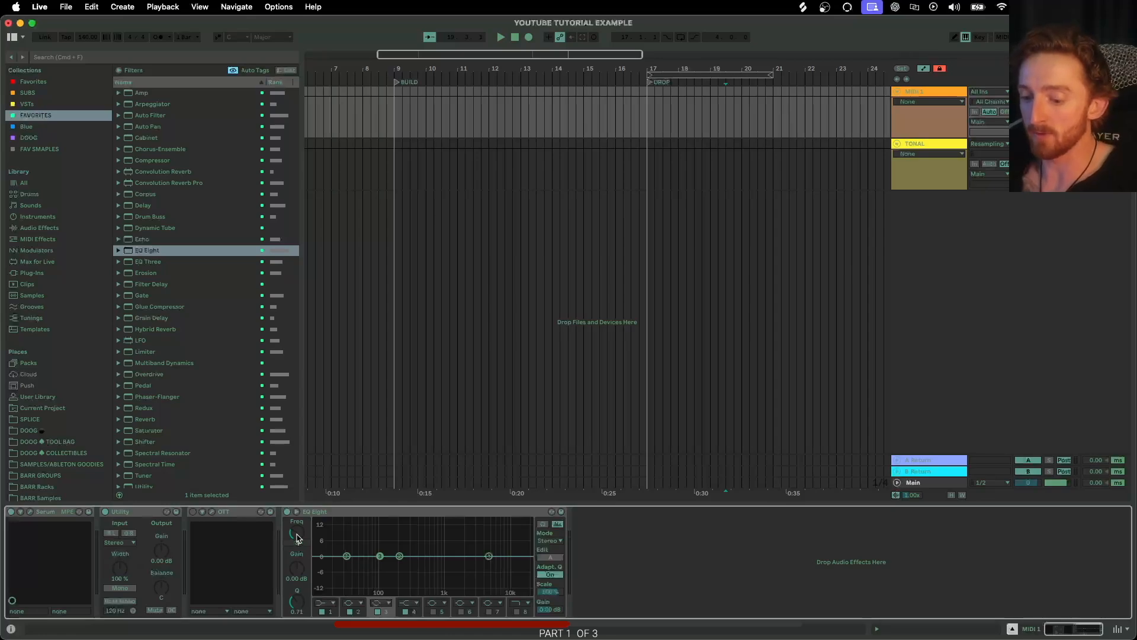
Set the third EQ band to 3.50 kHz with -7.00 dB gain and a Q of 6.13.
left_click_drag(297, 537, 297, 537)
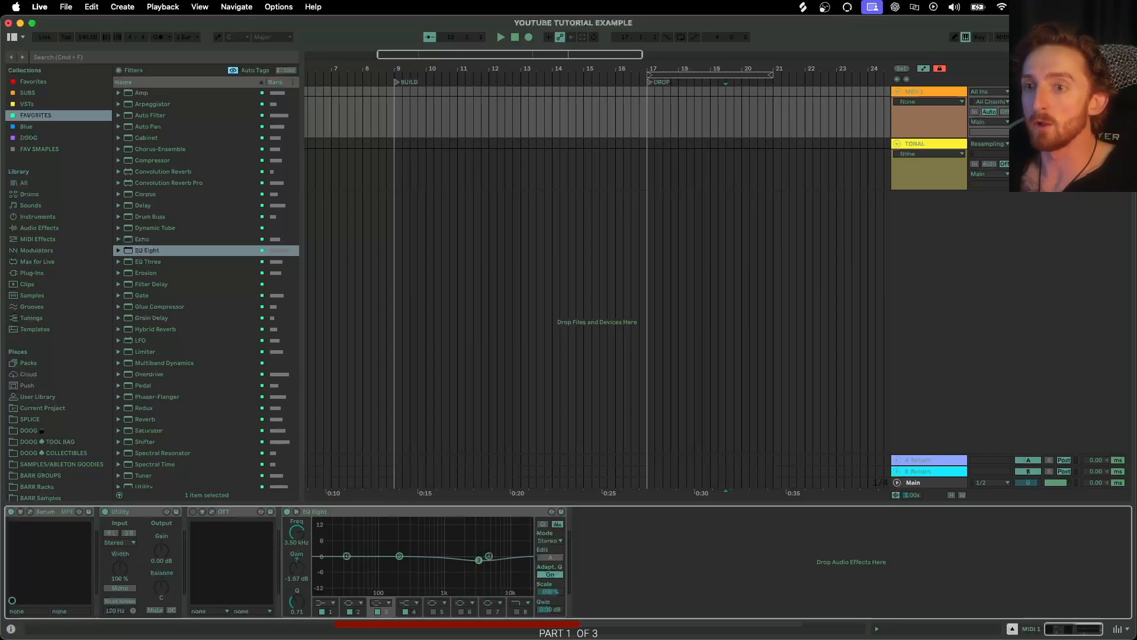
left_click_drag(299, 571, 307, 573)
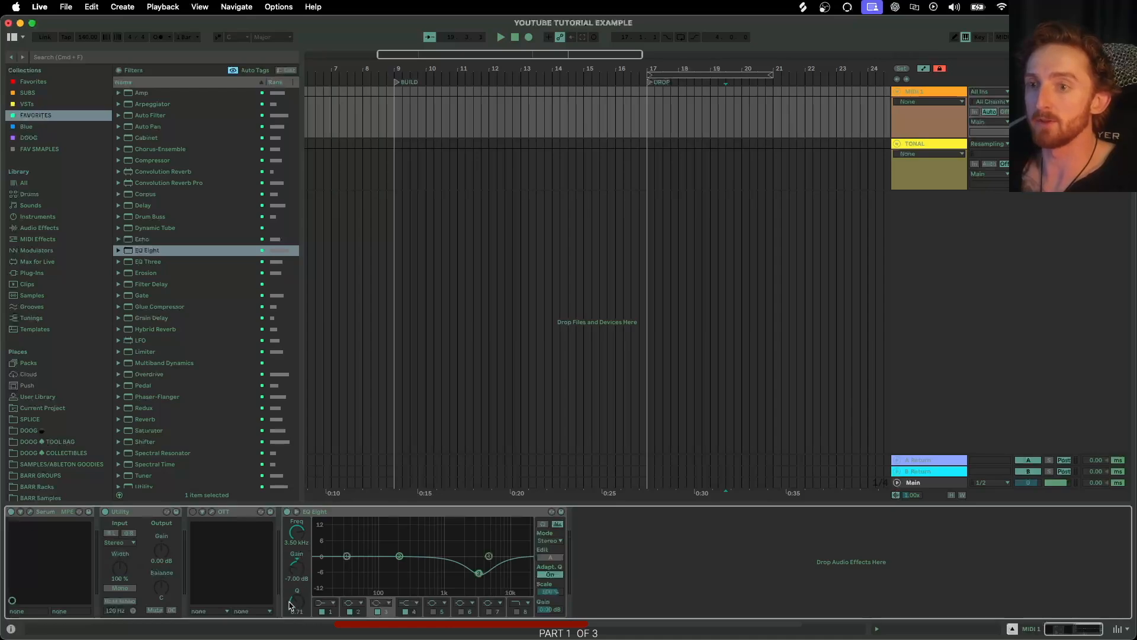
left_click_drag(296, 604, 296, 568)
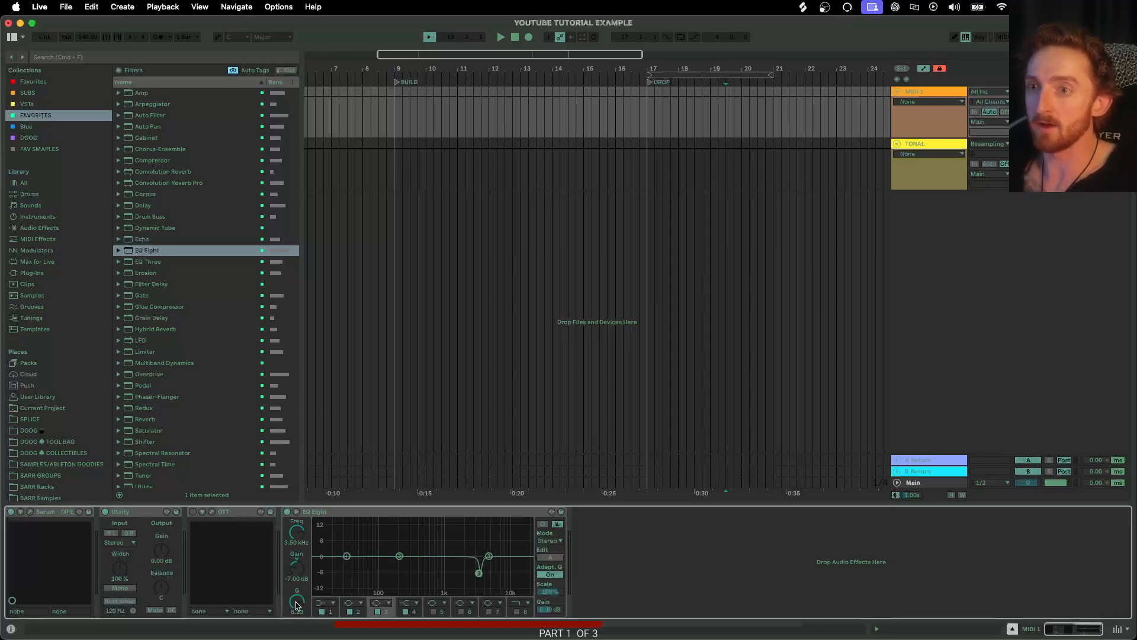
Save this EQ Eight setup as the default preset, overwriting the existing one.
left_click(296, 511)
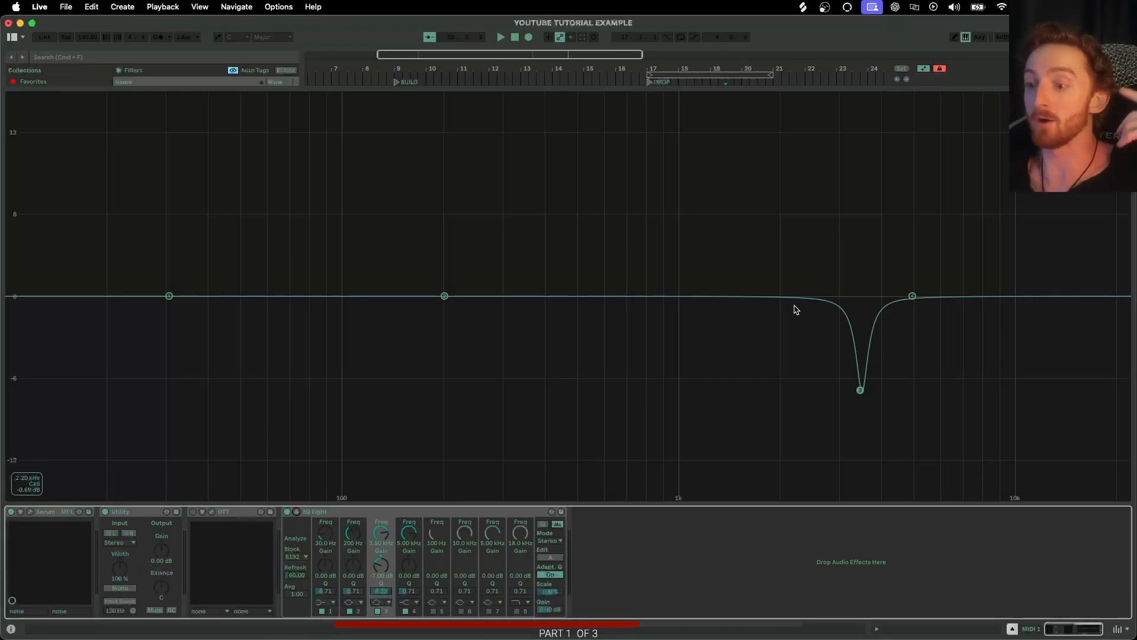
left_click(297, 512)
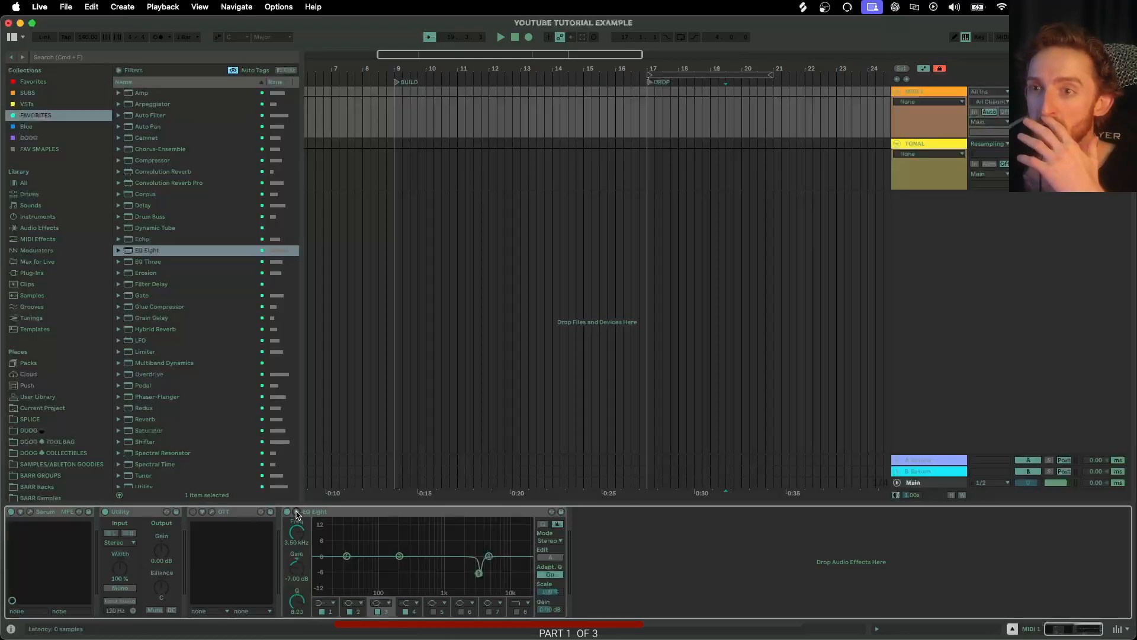
right_click(340, 516)
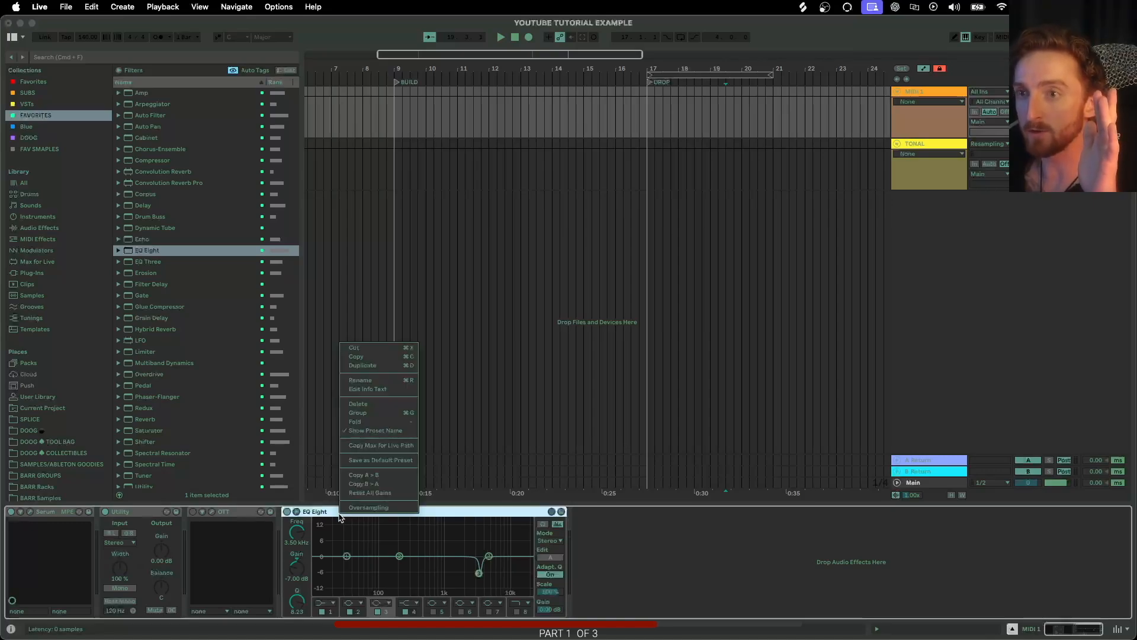
left_click(364, 464)
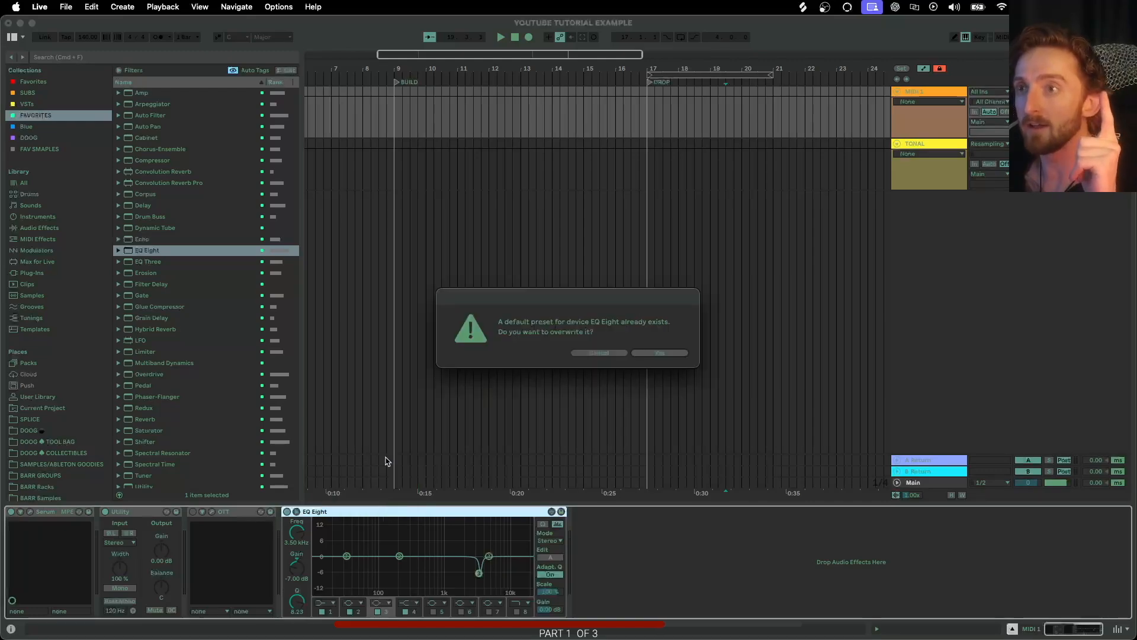
left_click(644, 354)
Add another EQ Eight to check the new default preset, then delete it.
left_click_drag(182, 251, 646, 555)
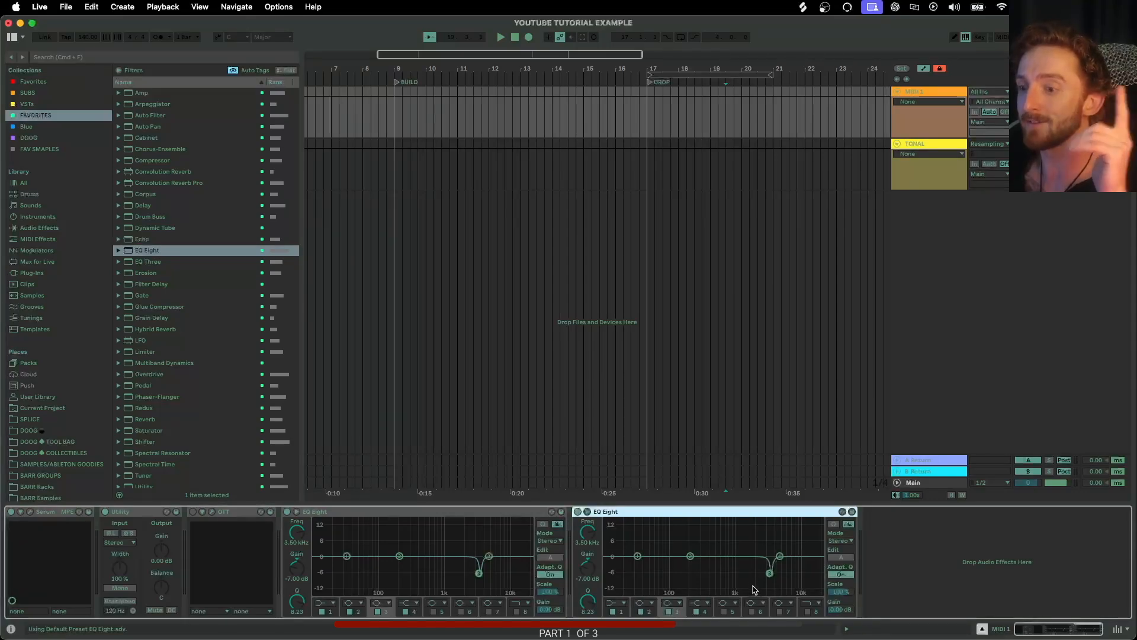
key("Delete")
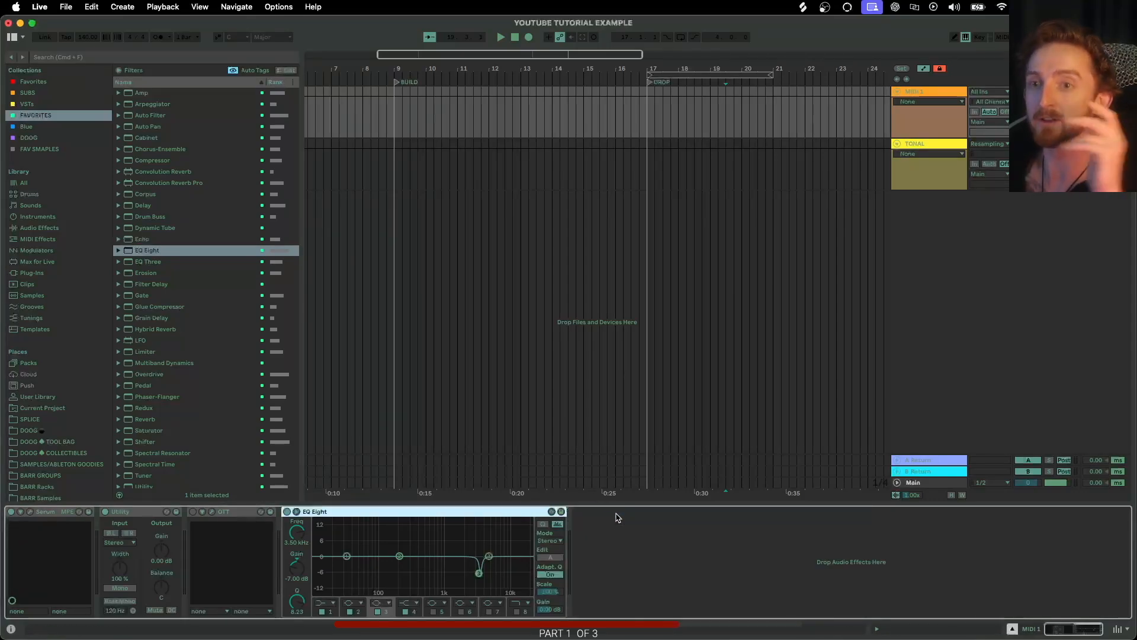
Save the MIDI 1 track as the default MIDI track, overwriting the existing default.
left_click(932, 94)
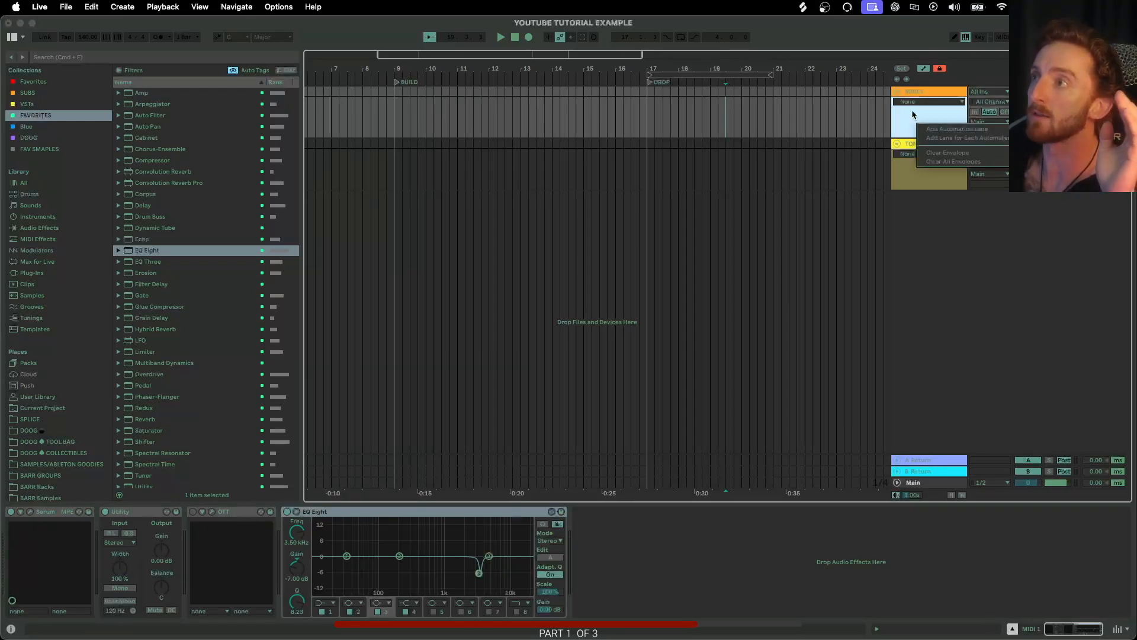
right_click(928, 94)
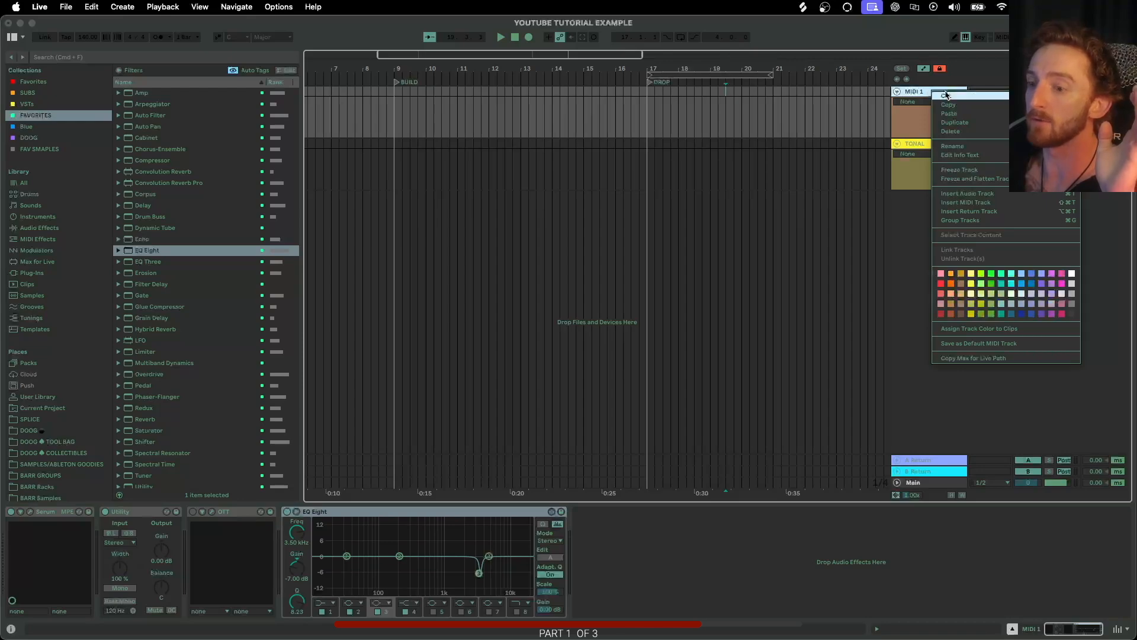
left_click(980, 344)
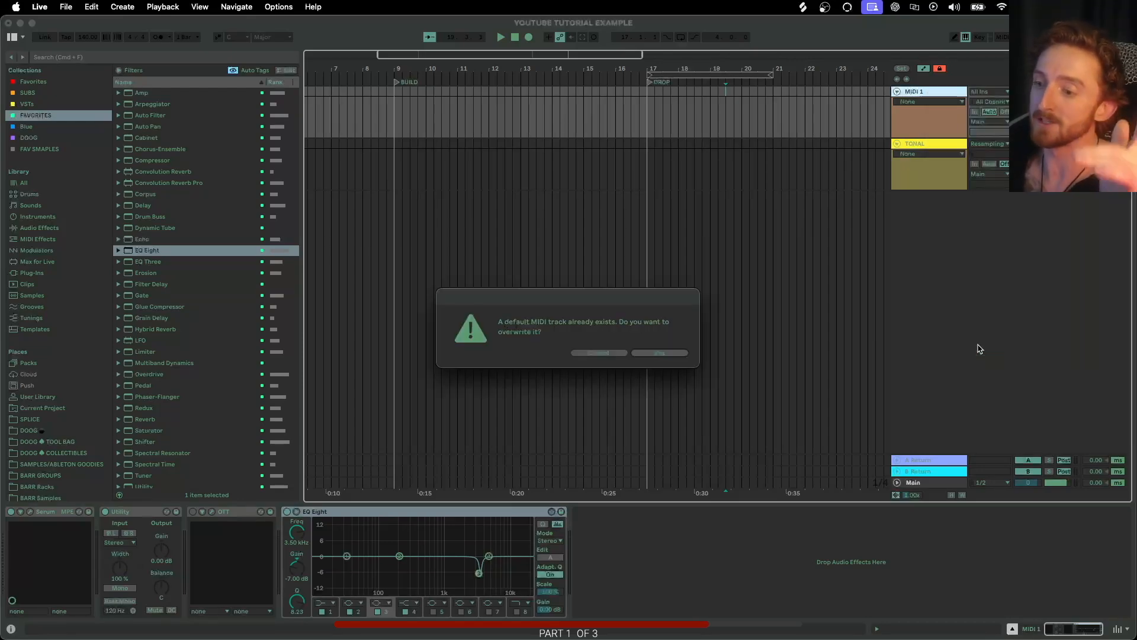
left_click(655, 354)
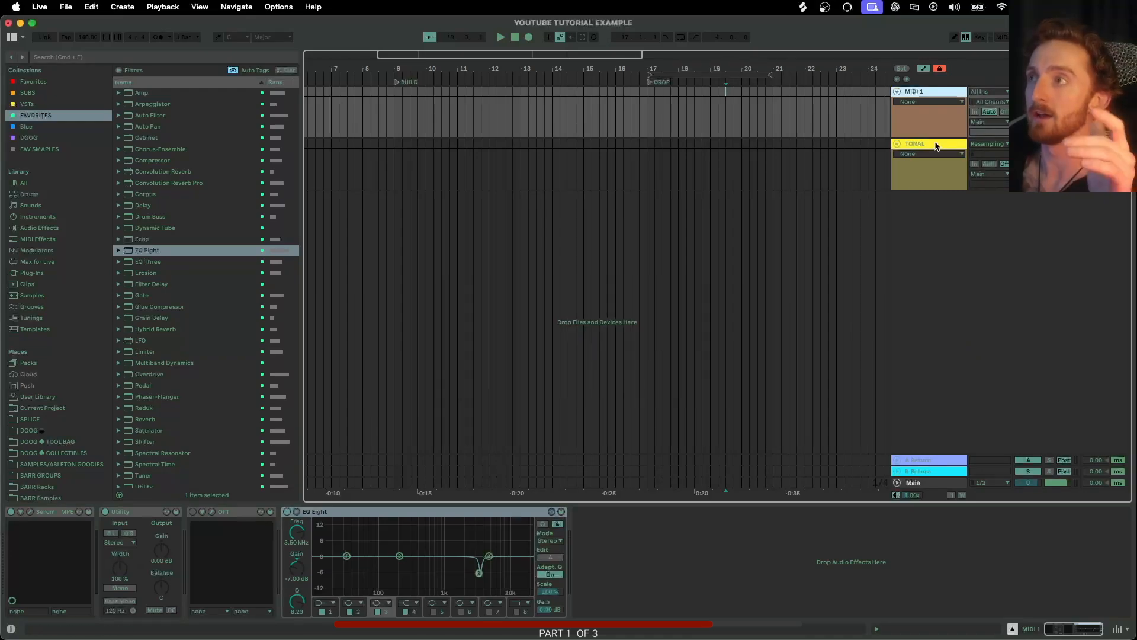
Insert a new MIDI track and select its Utility, OTT and EQ Eight devices.
left_click(936, 145)
key("super+shift+t")
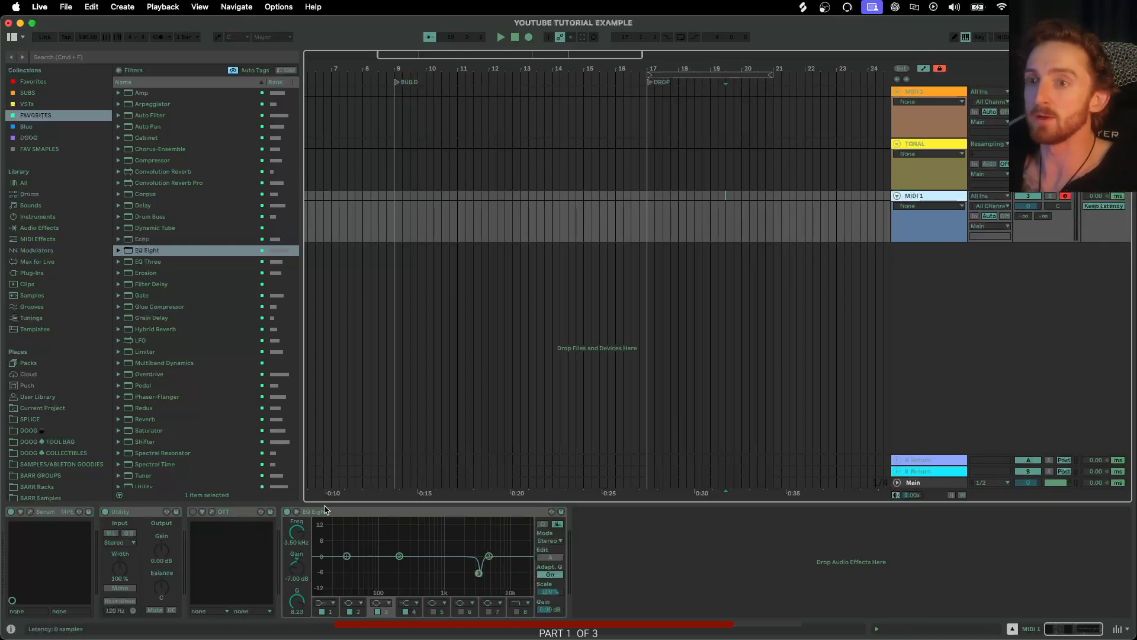
left_click(364, 514)
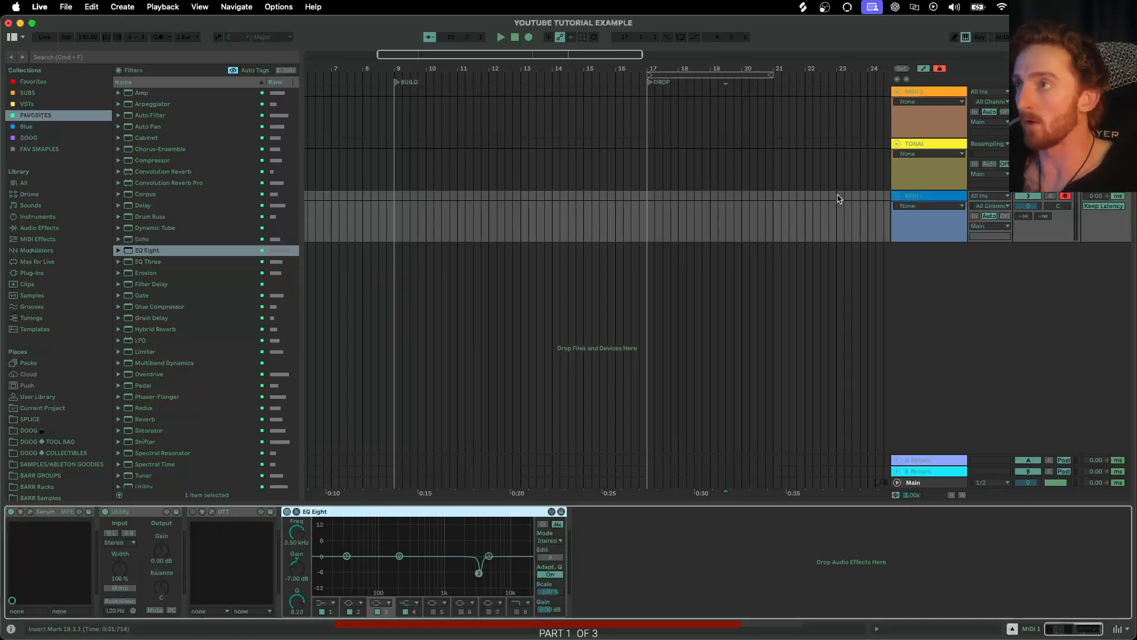
left_click(142, 512, "shift")
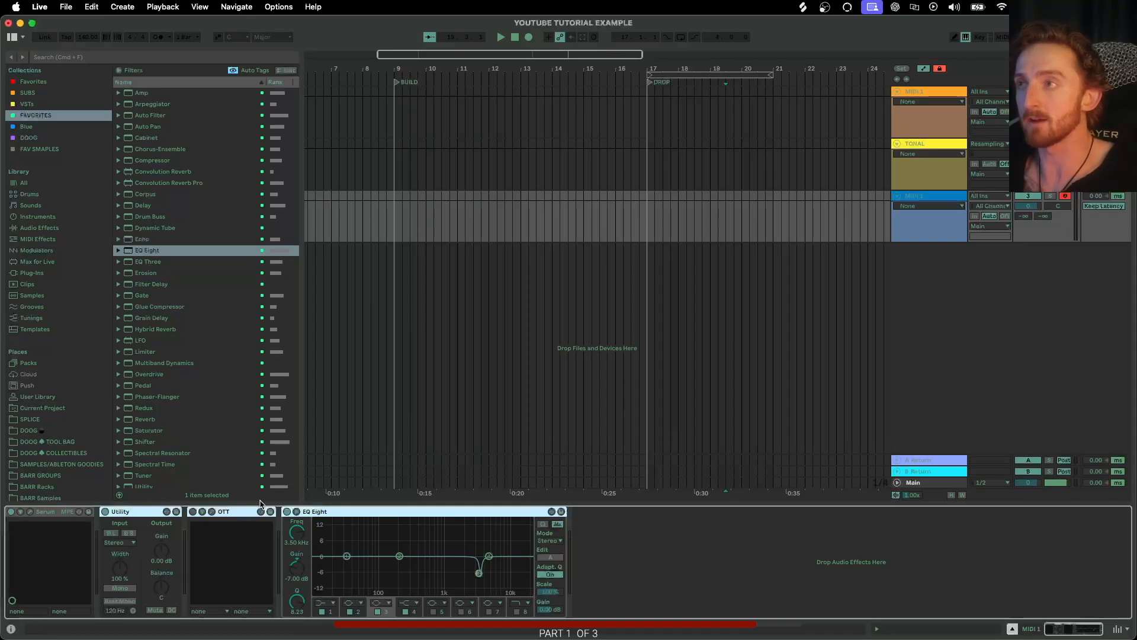
Paste the Utility, OTT and EQ Eight devices onto the TONAL audio track.
left_click(939, 146)
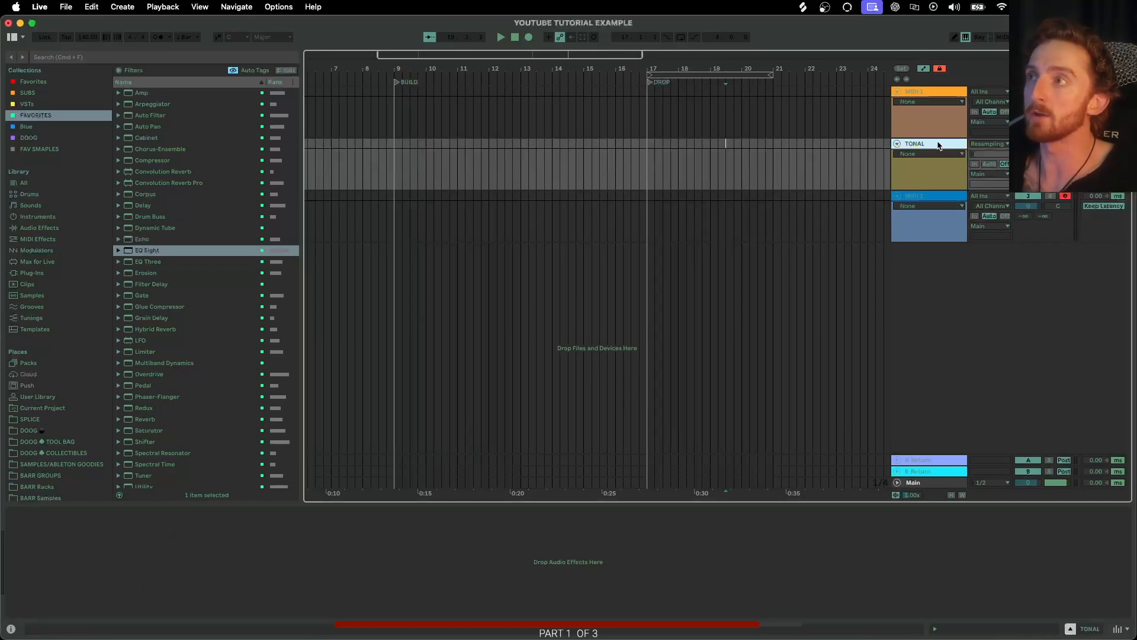
left_click(299, 567)
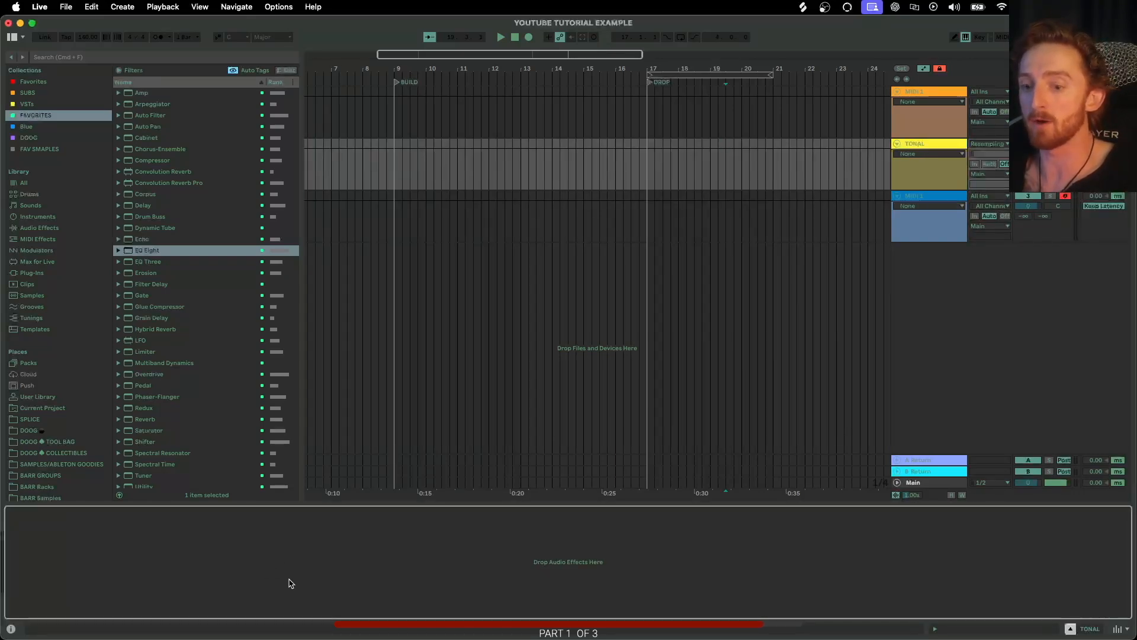
key("super+v")
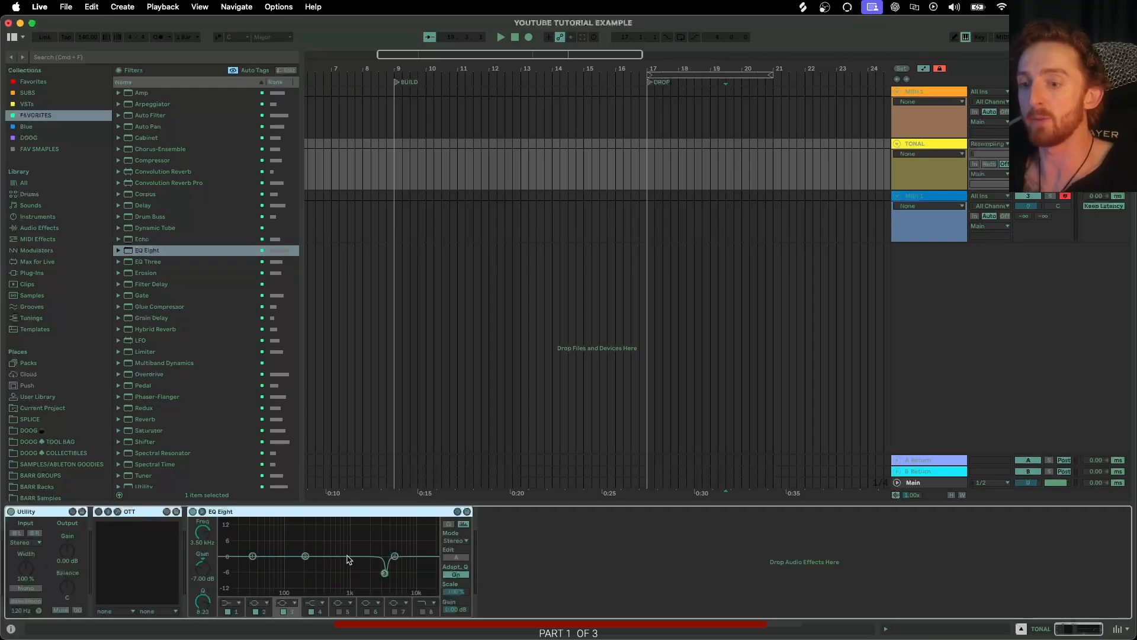
Save the TONAL track as the default audio track, overwriting the existing default.
right_click(932, 146)
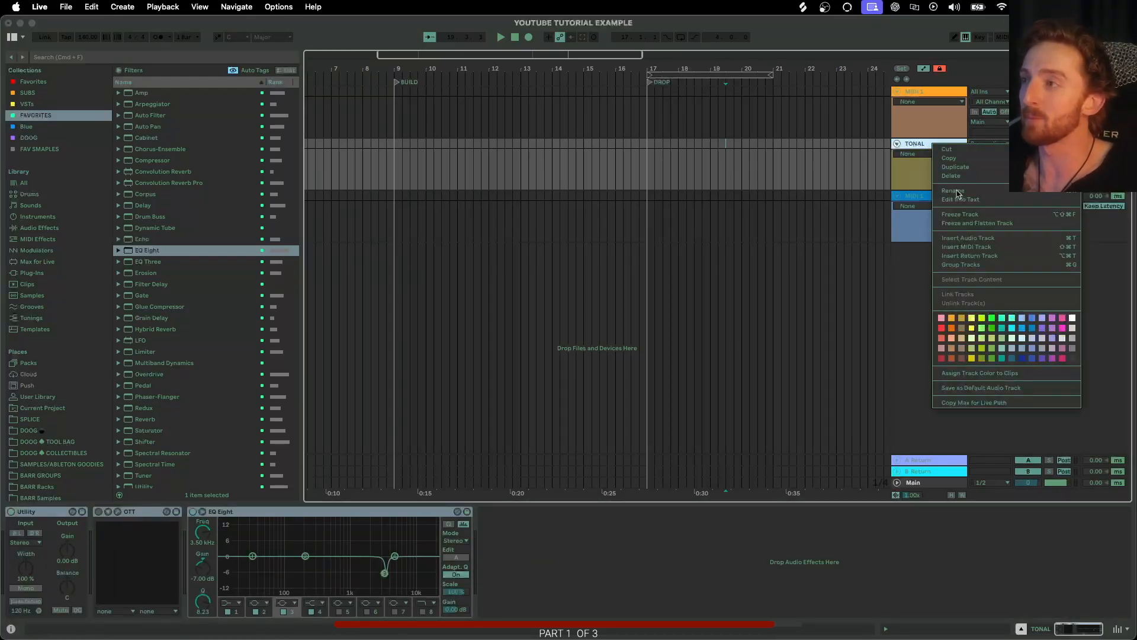
left_click(977, 389)
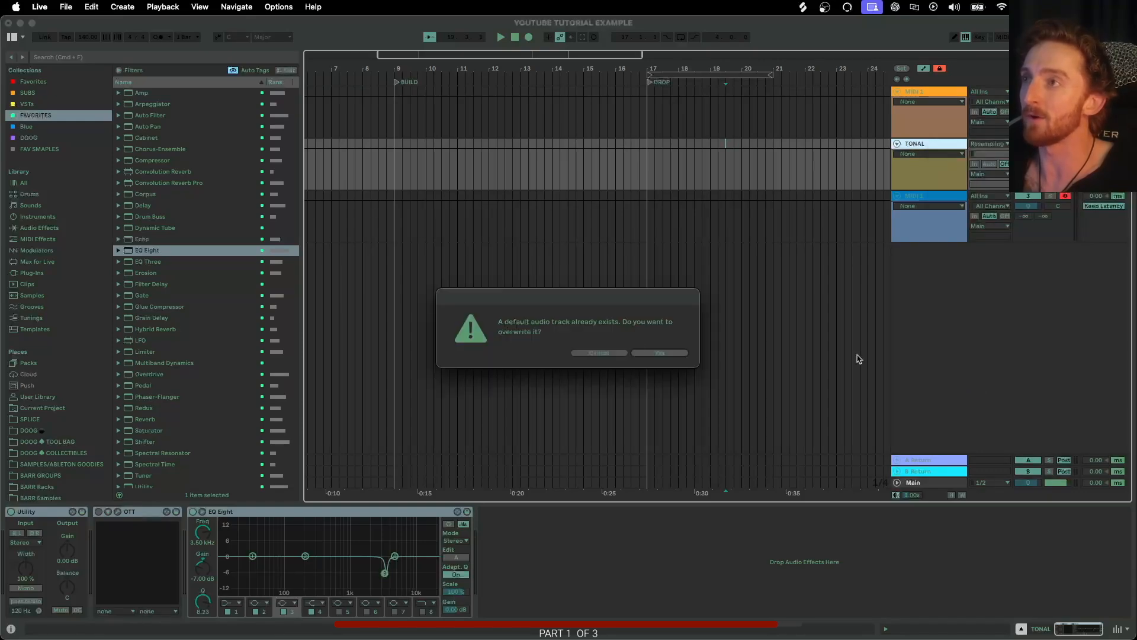
left_click(650, 353)
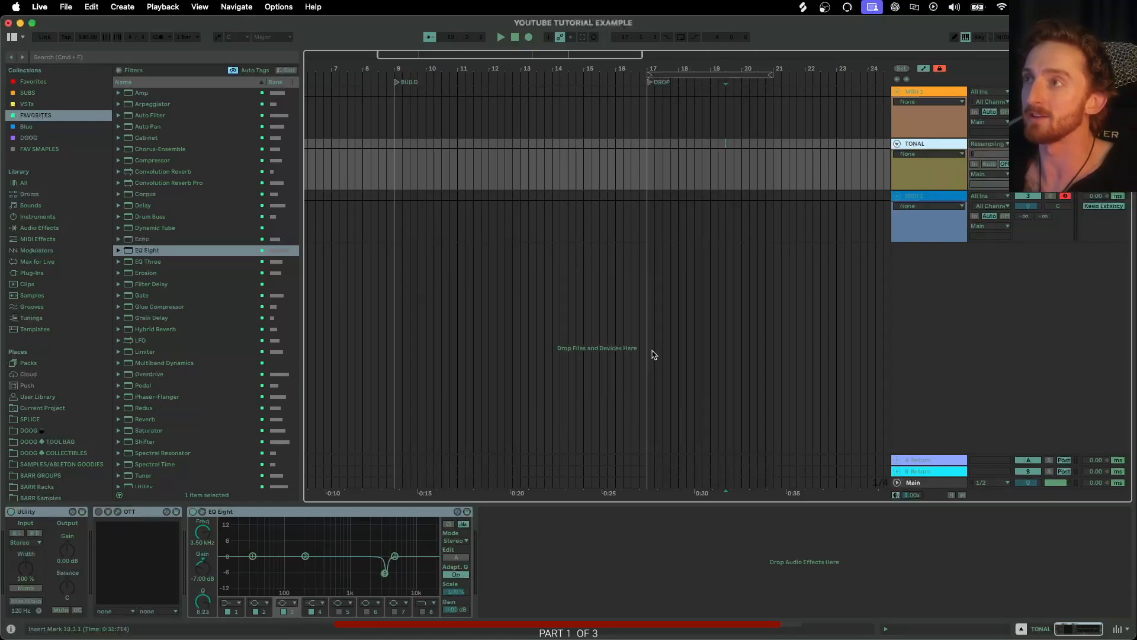
Insert a new audio track to check the new default audio track setup.
left_click(925, 197)
key("super+t")
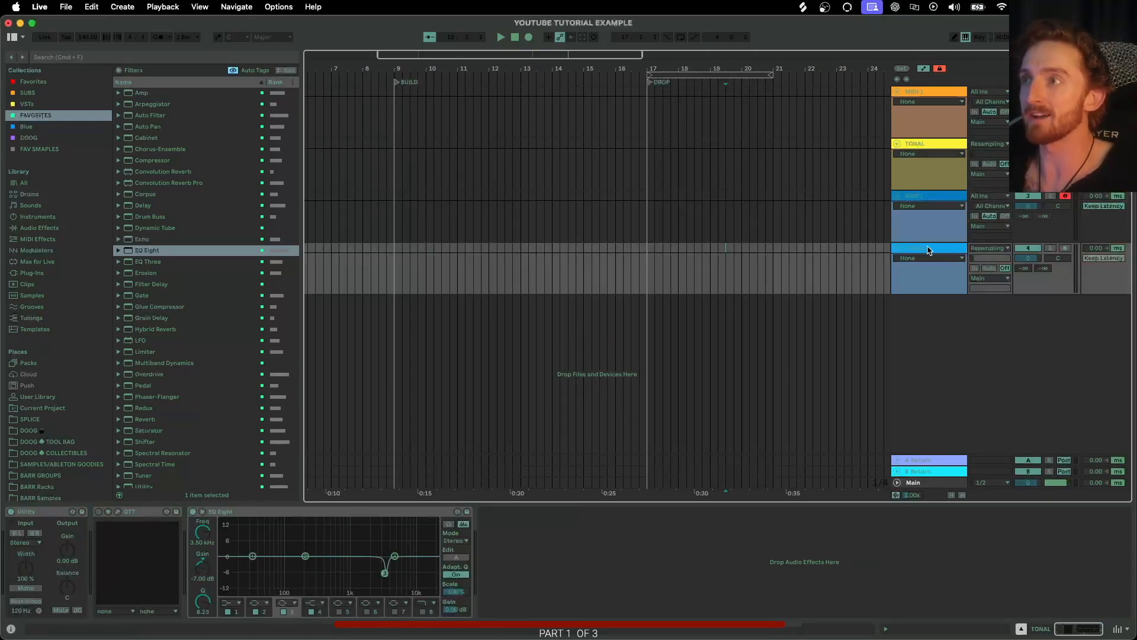
left_click(928, 250)
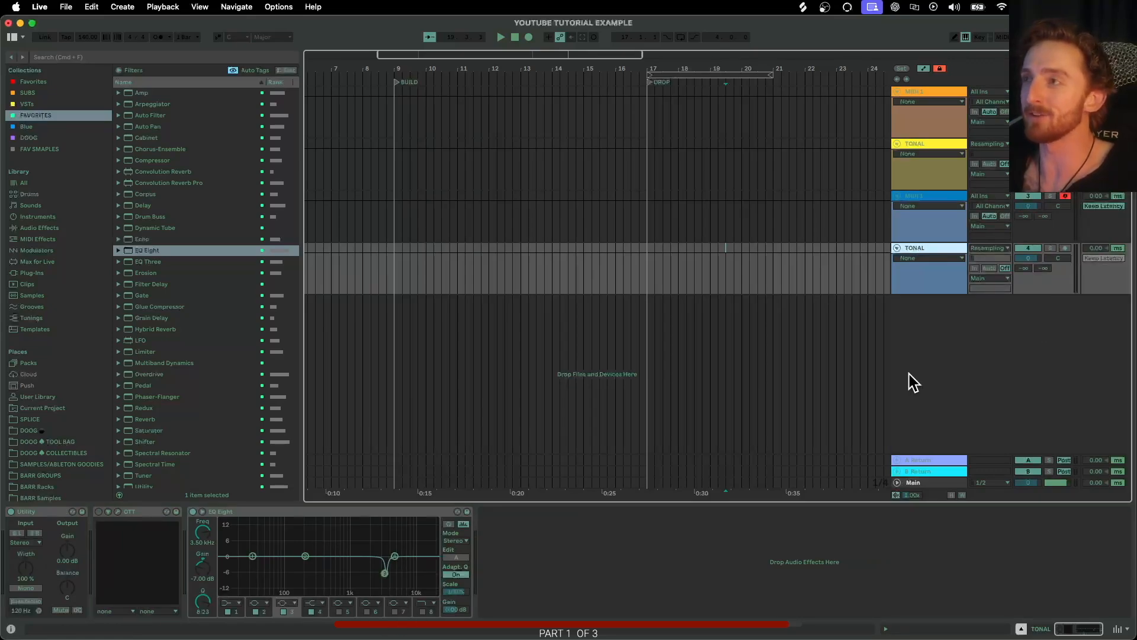
left_click(930, 200)
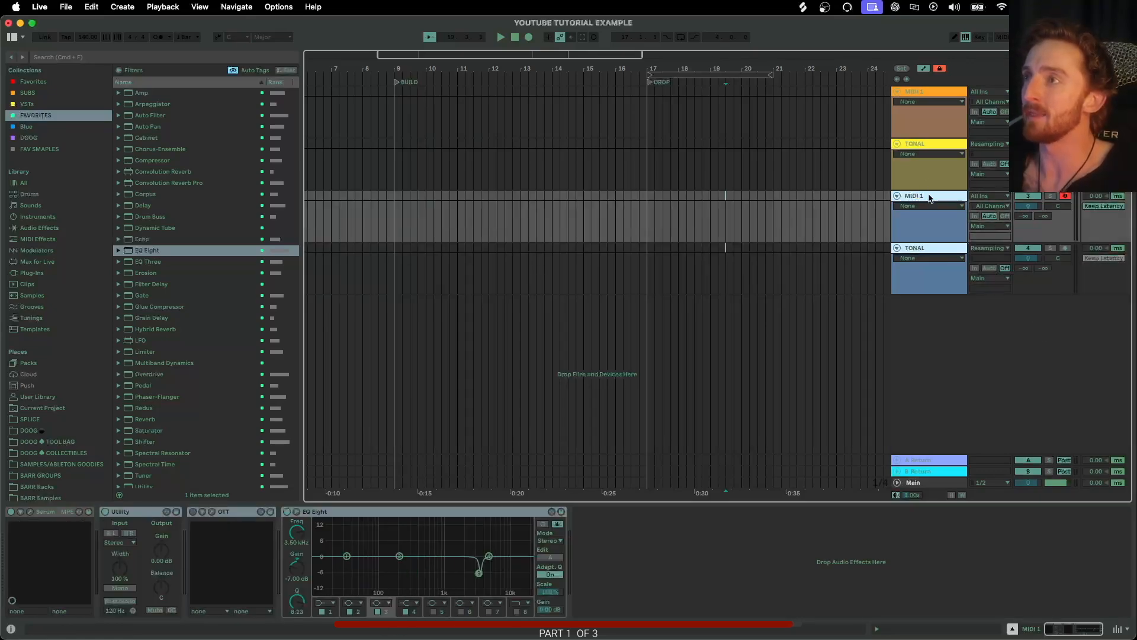
Delete the extra MIDI tracks, leaving only the TONAL track.
key("Delete")
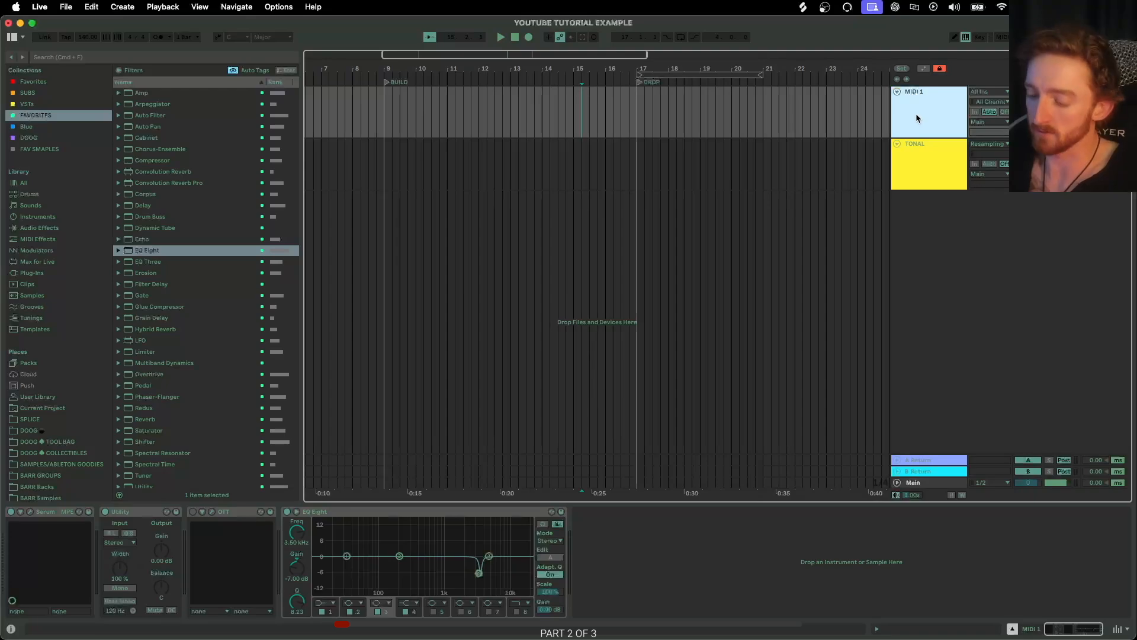
key("Delete")
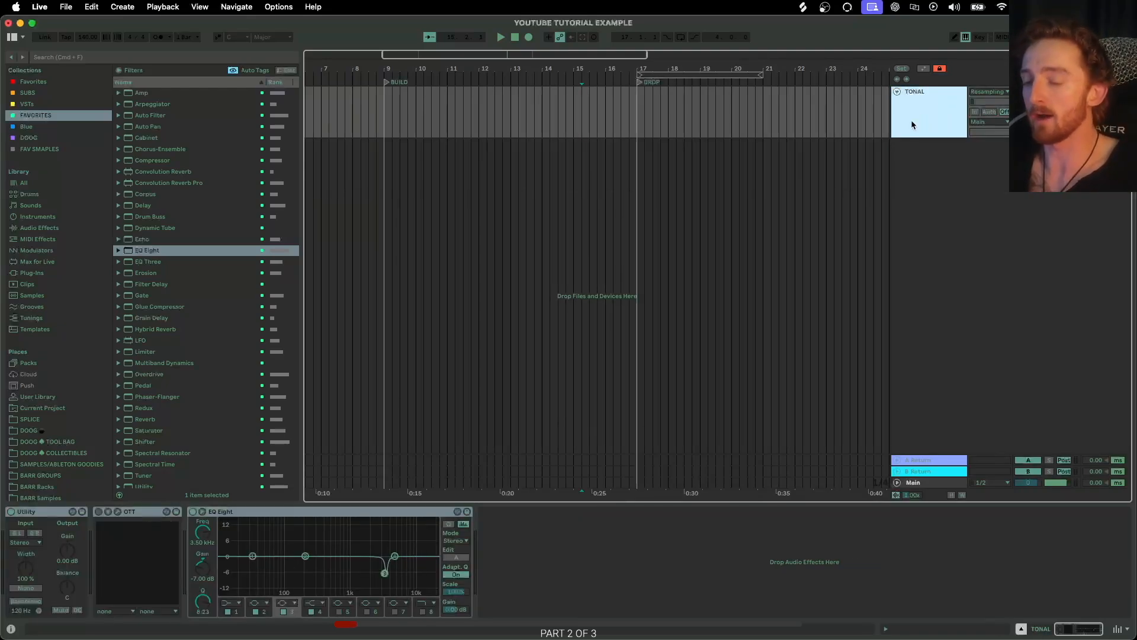
Duplicate the TONAL track until there are four TONAL tracks.
key("super+d")
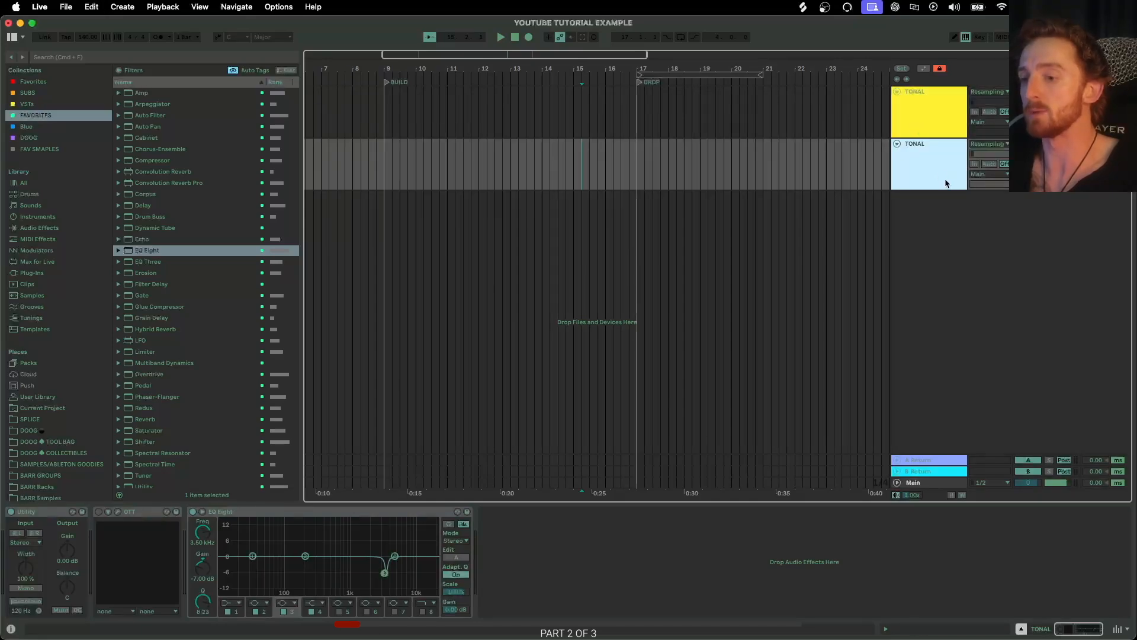
left_click(915, 109)
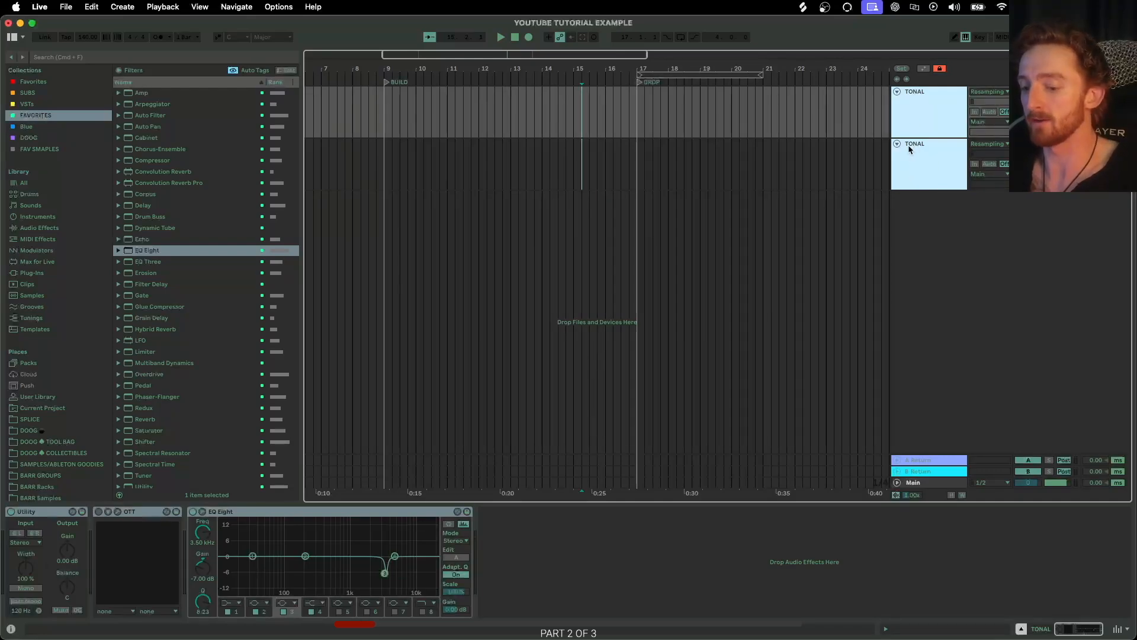
key("super+d")
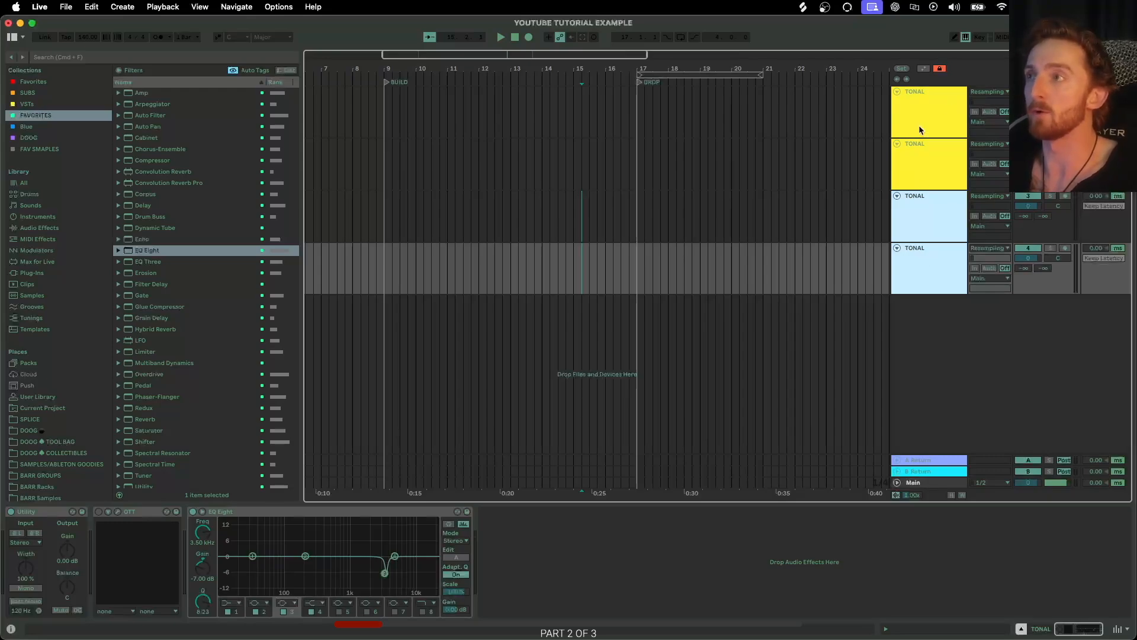
Select all four TONAL tracks and group them.
left_click(923, 103)
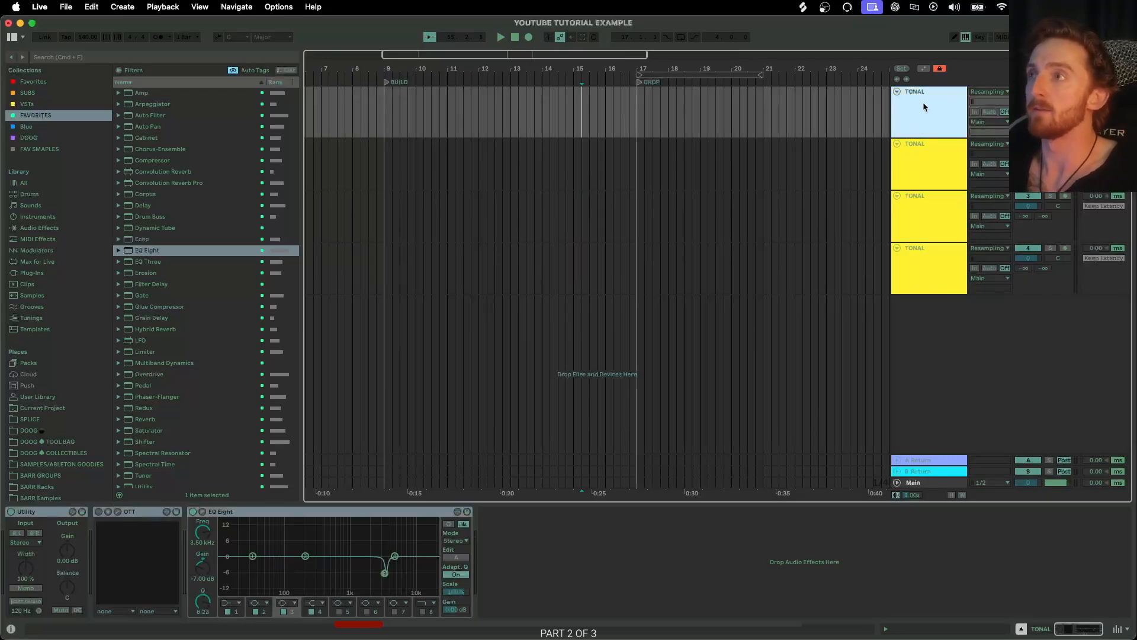
left_click(915, 266, "shift")
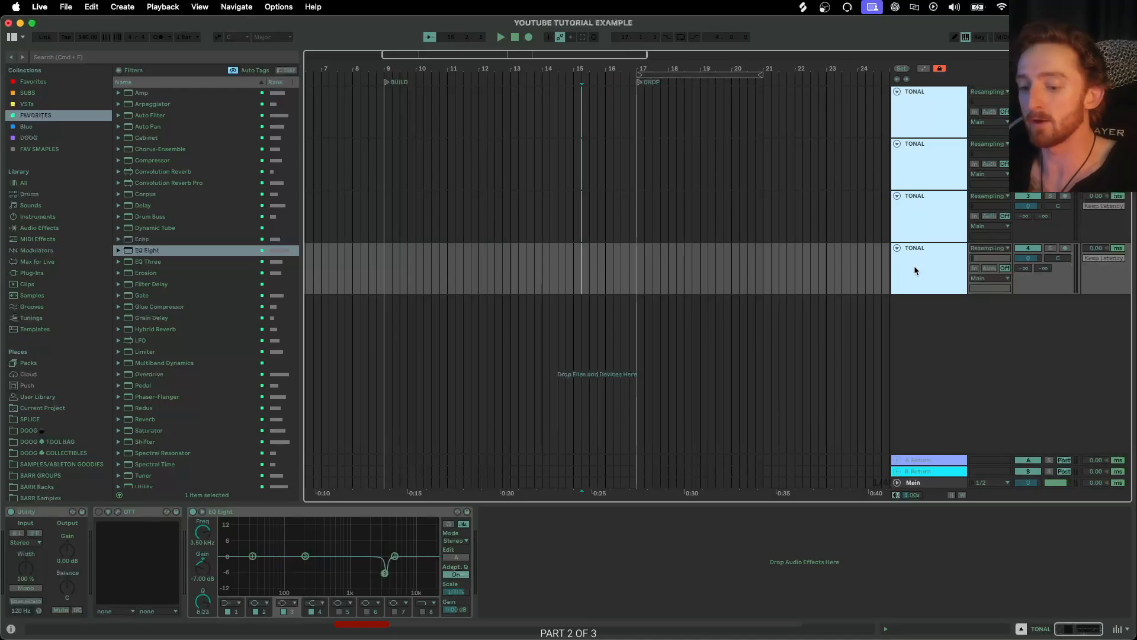
key("super+g")
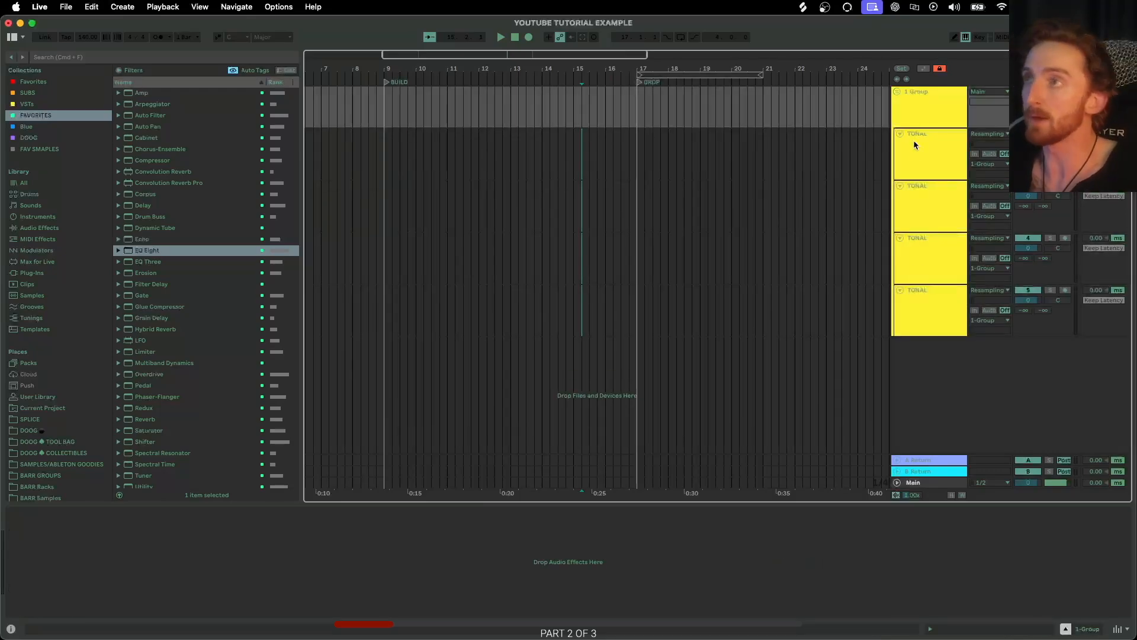
Collapse the group and duplicate it three times.
left_click(896, 91)
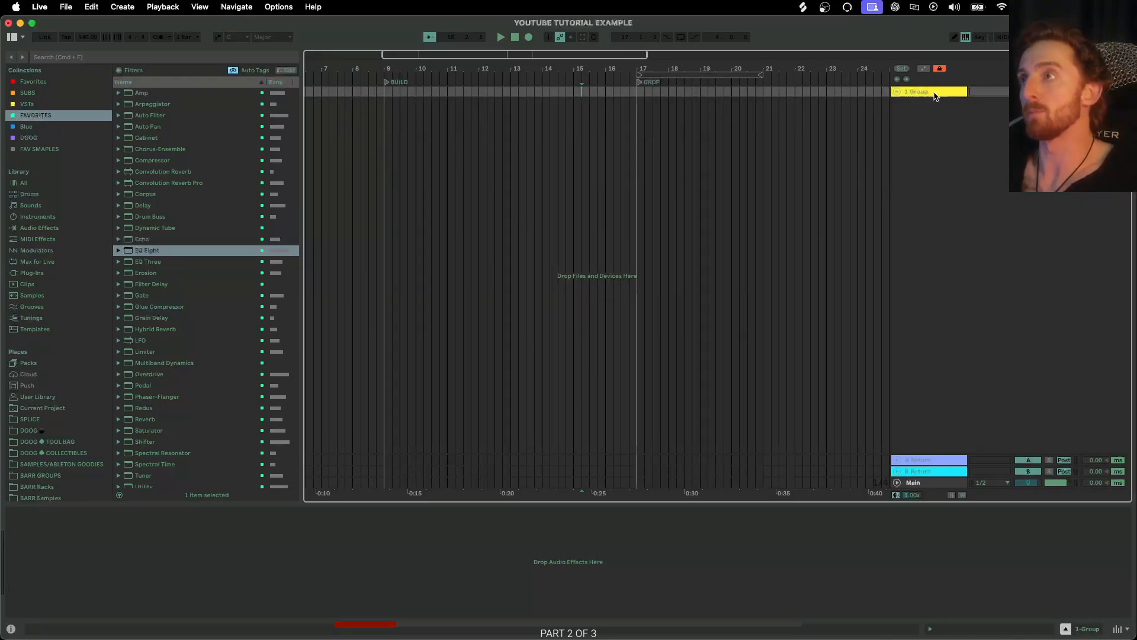
left_click(935, 93)
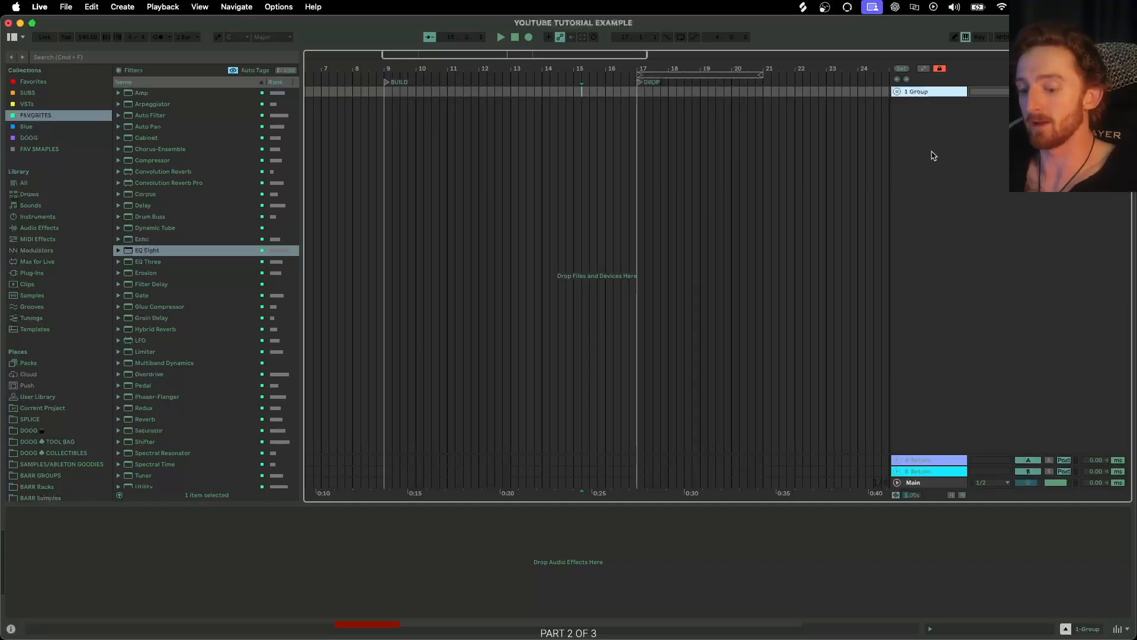
key("super+d")
key("super+d")
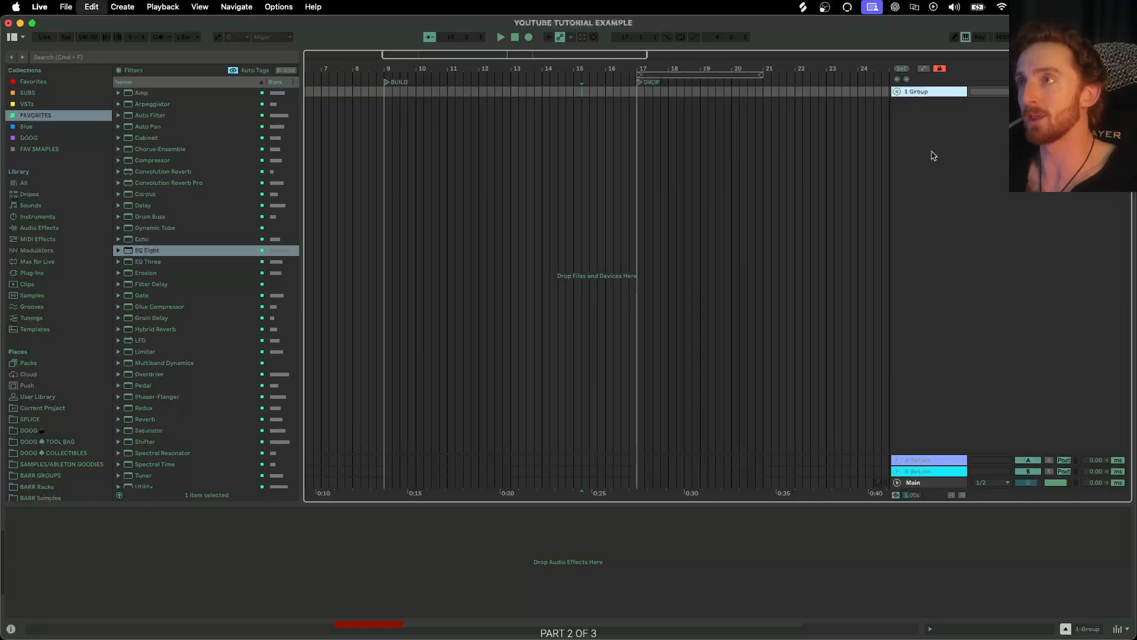
key("super+d")
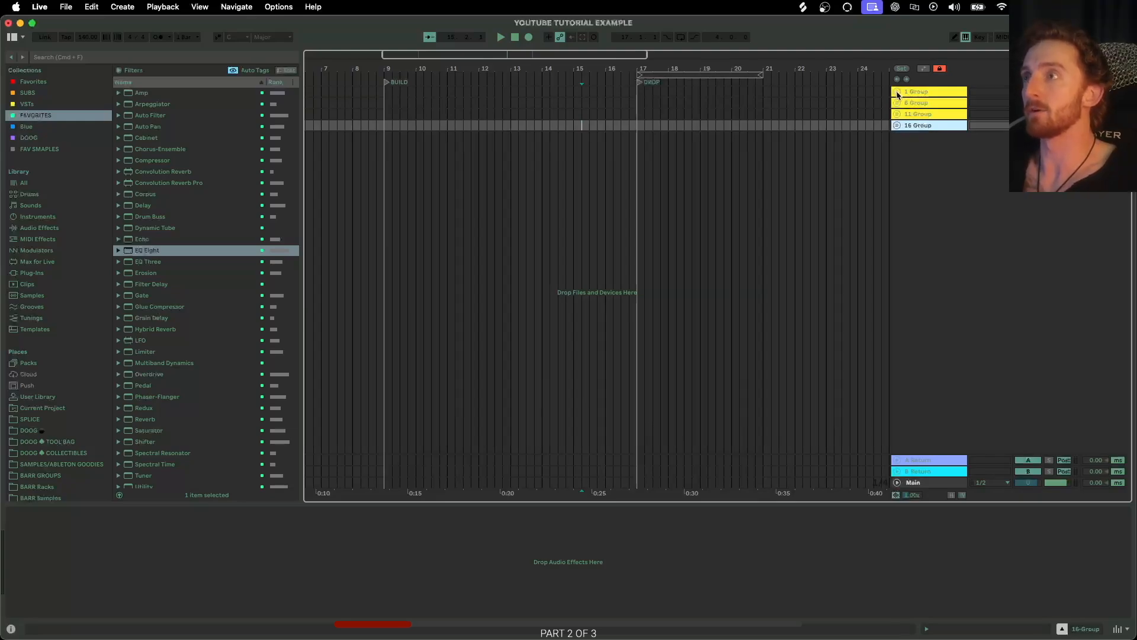
Expand the first group and set its colour to red.
left_click(898, 93)
left_click(919, 101)
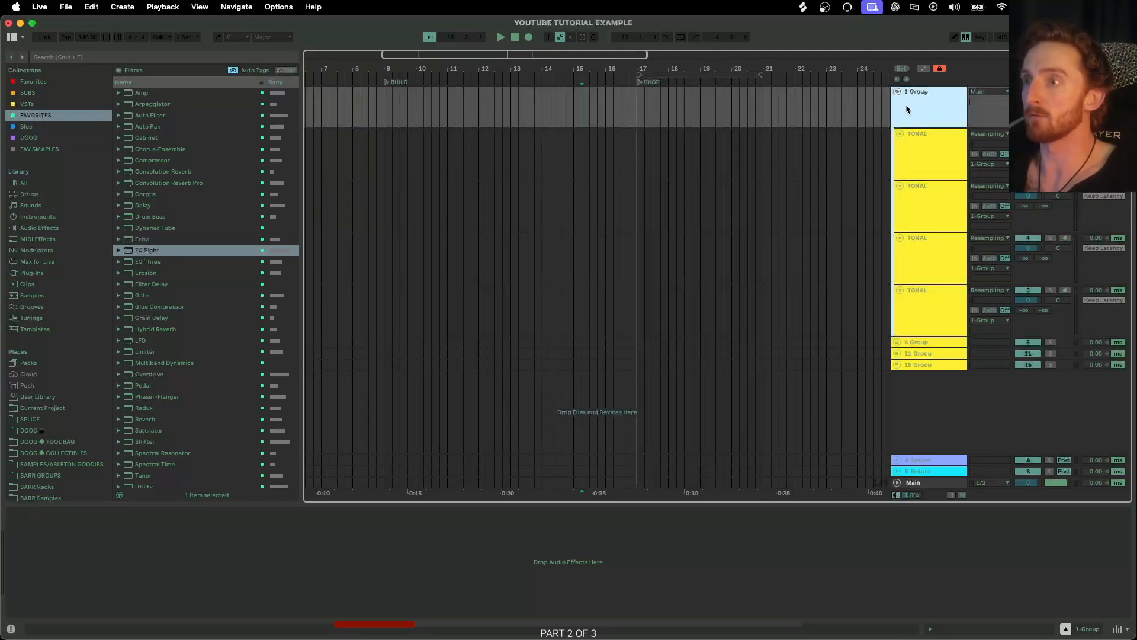
right_click(916, 109)
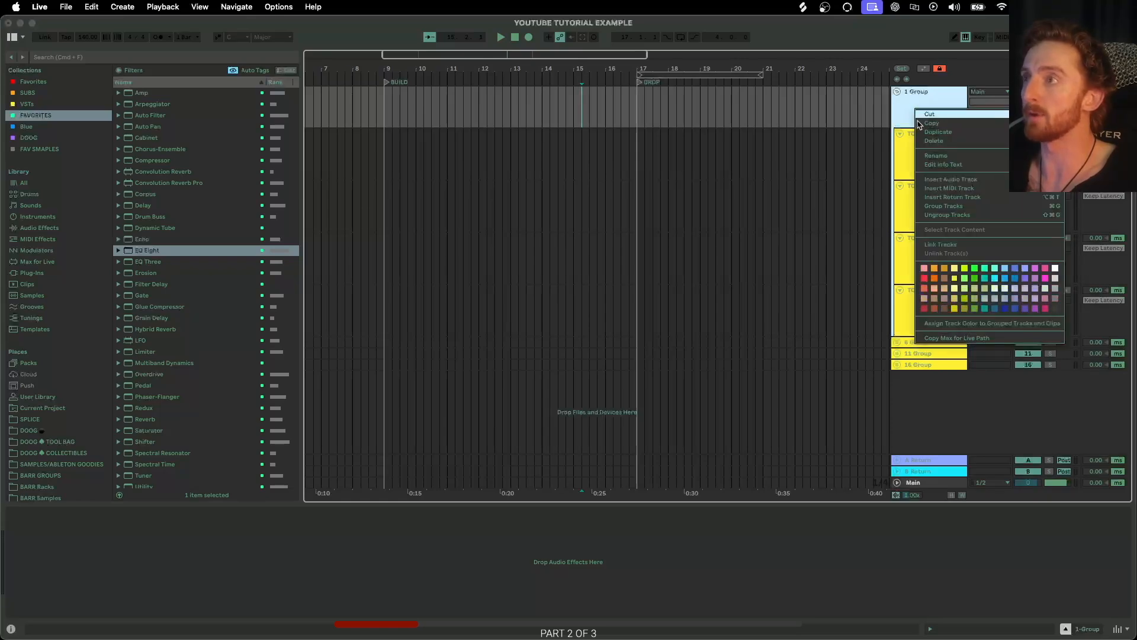
left_click(924, 308)
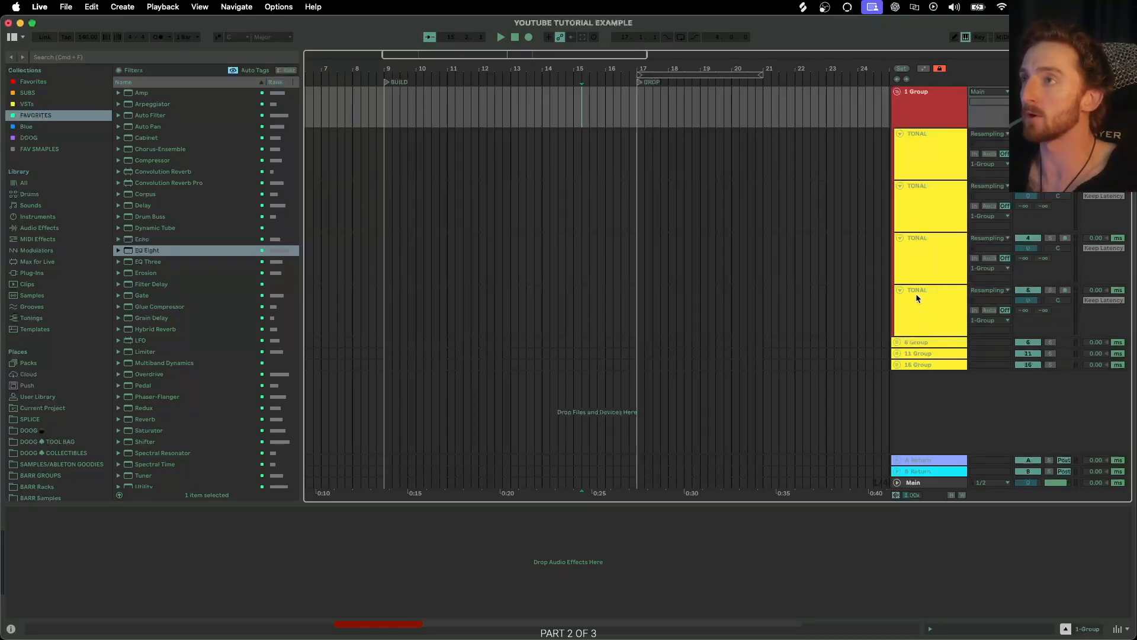
Apply the first group's colour to its grouped tracks and clips.
right_click(913, 115)
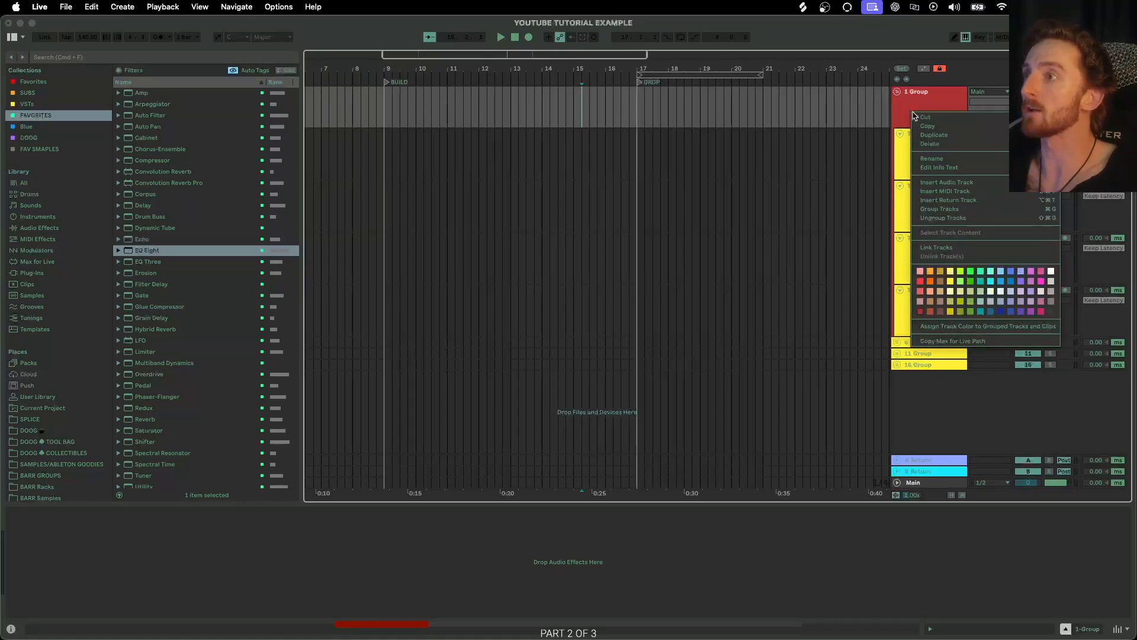
left_click(941, 327)
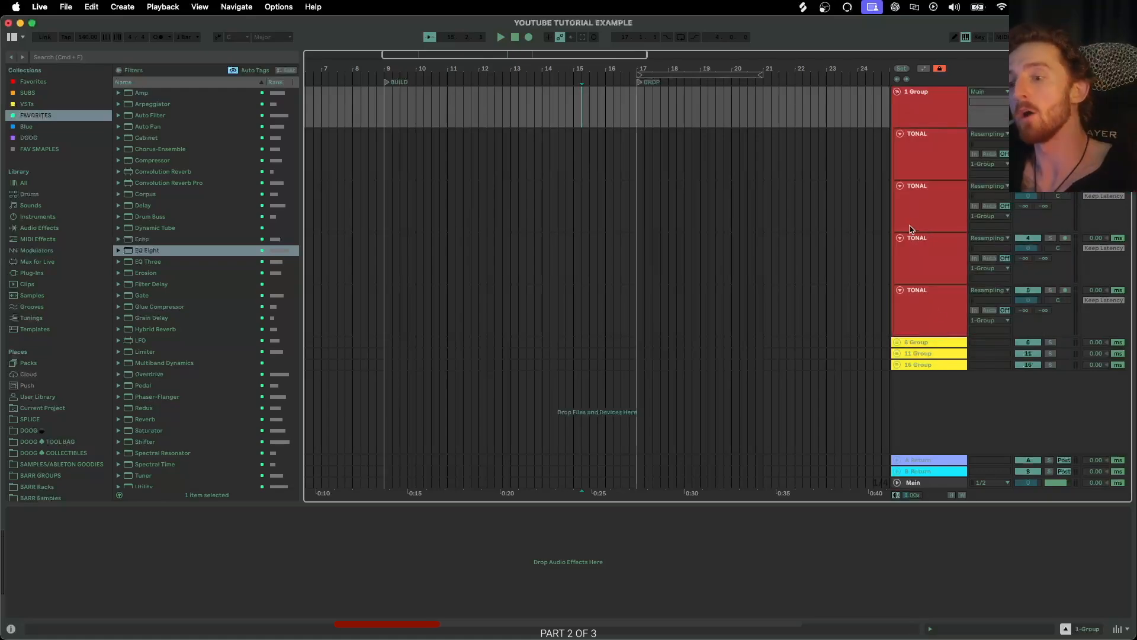
Rename the first group DRUMS (DROP).
double_click(921, 94)
left_click(921, 97)
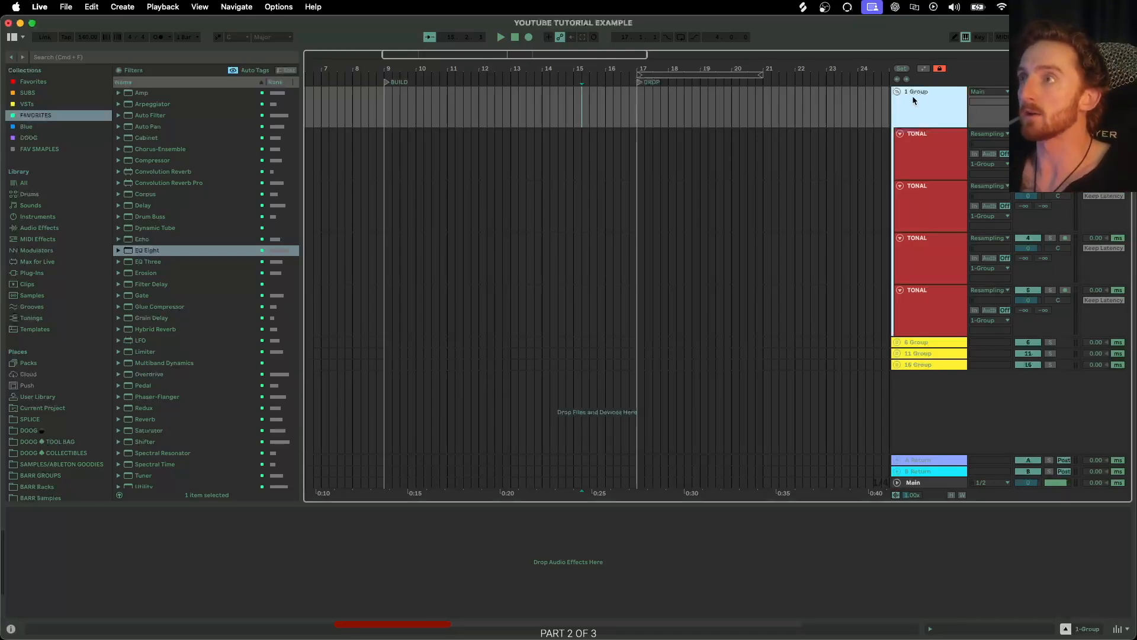
right_click(915, 96)
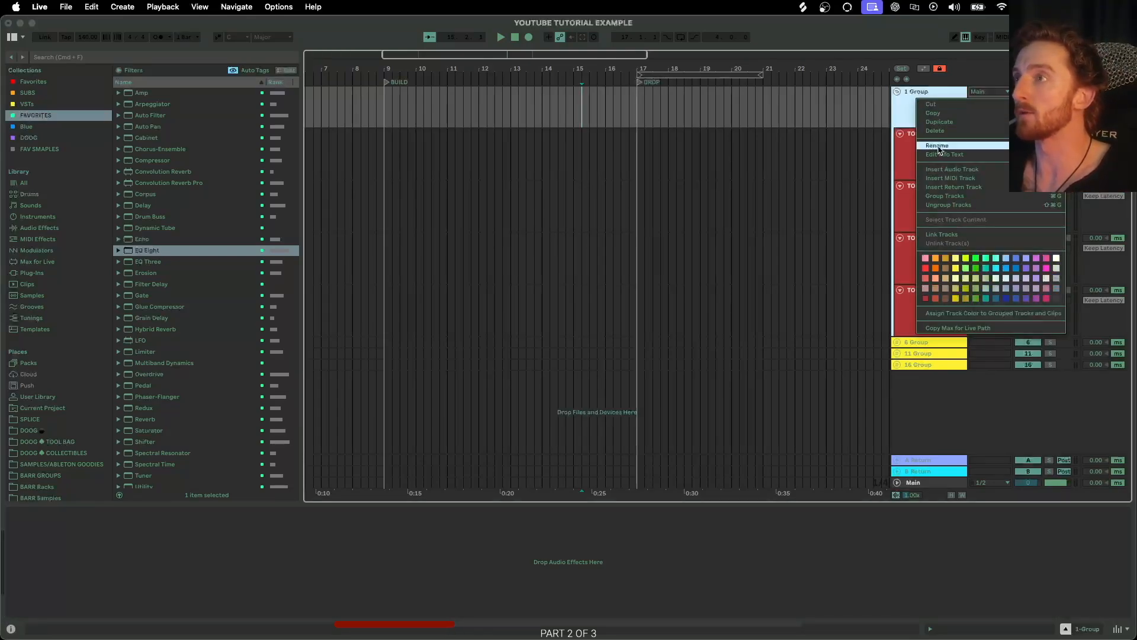
left_click(965, 148)
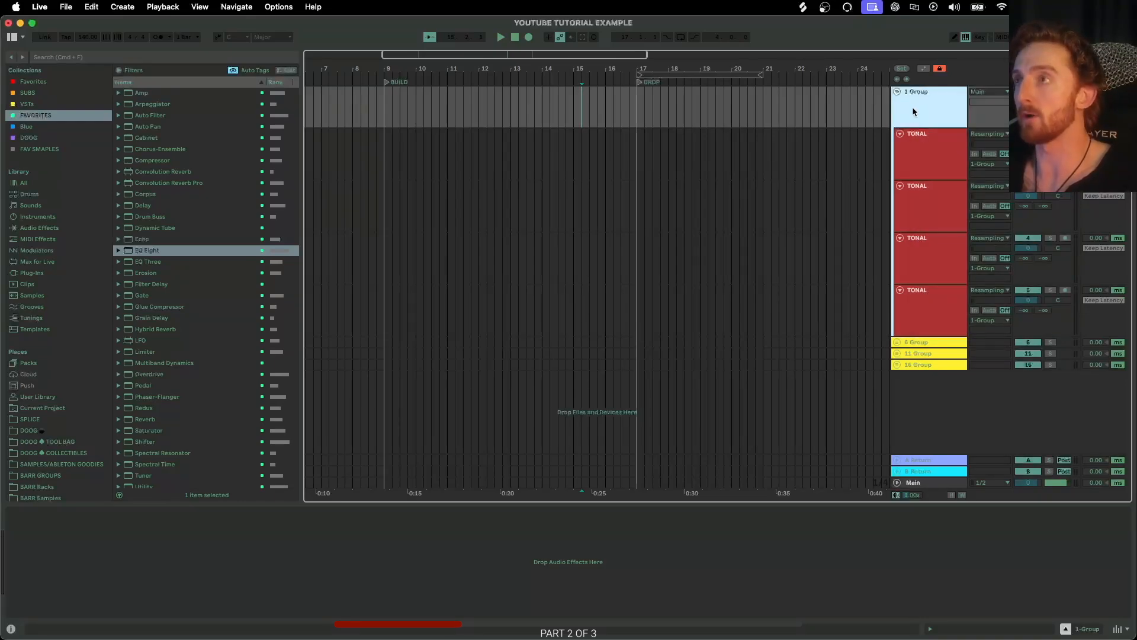
key("super+r")
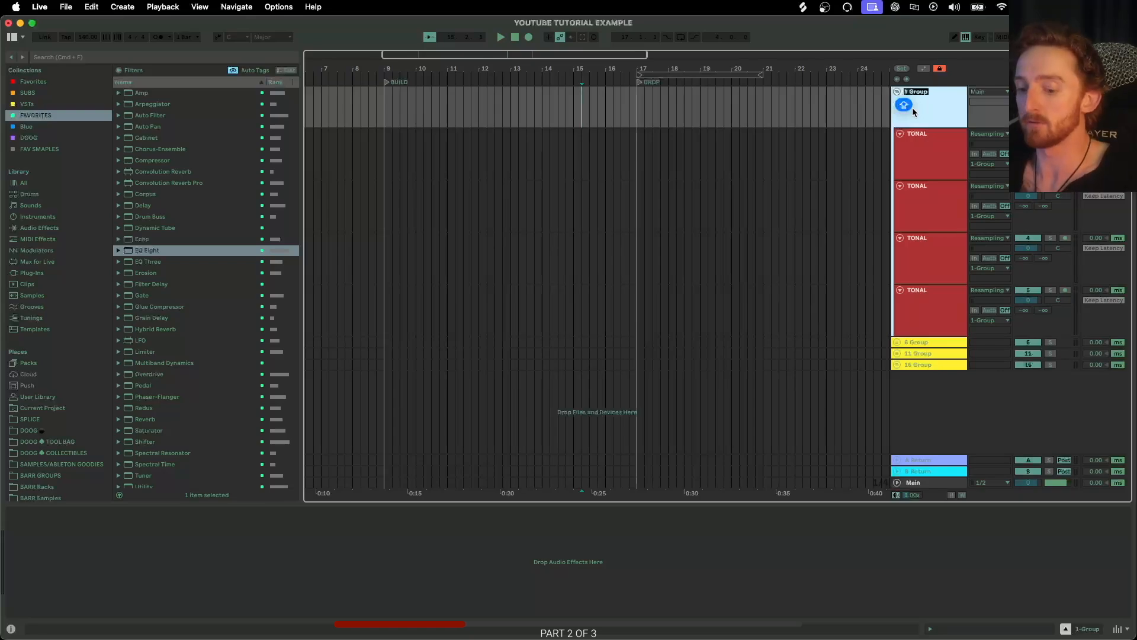
type("DRUM")
key("Return")
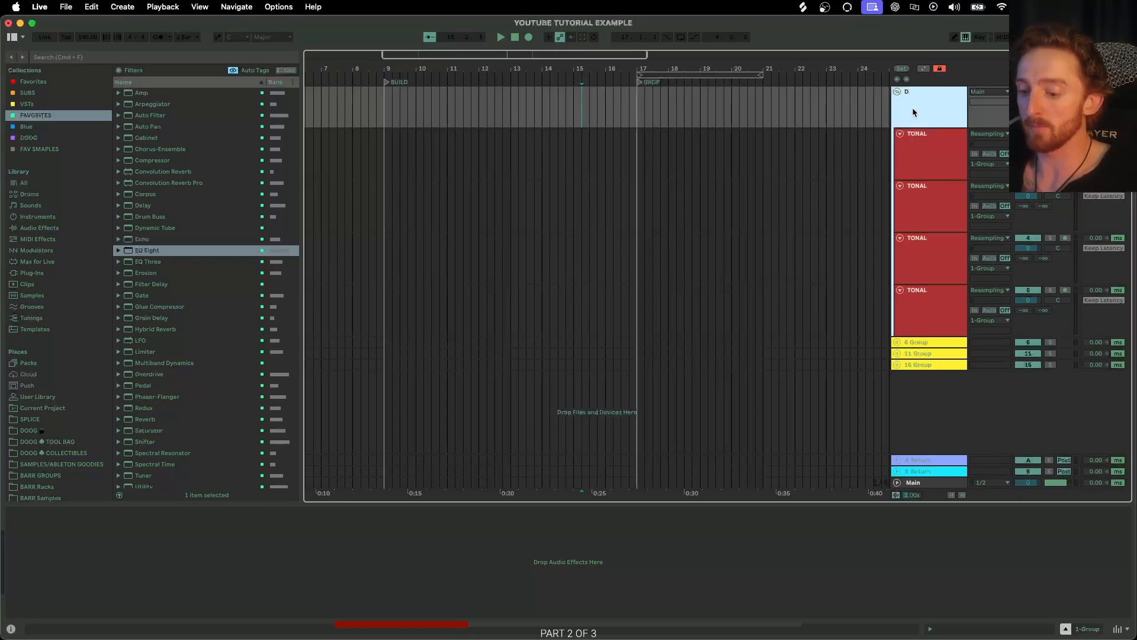
type("S (DROP")
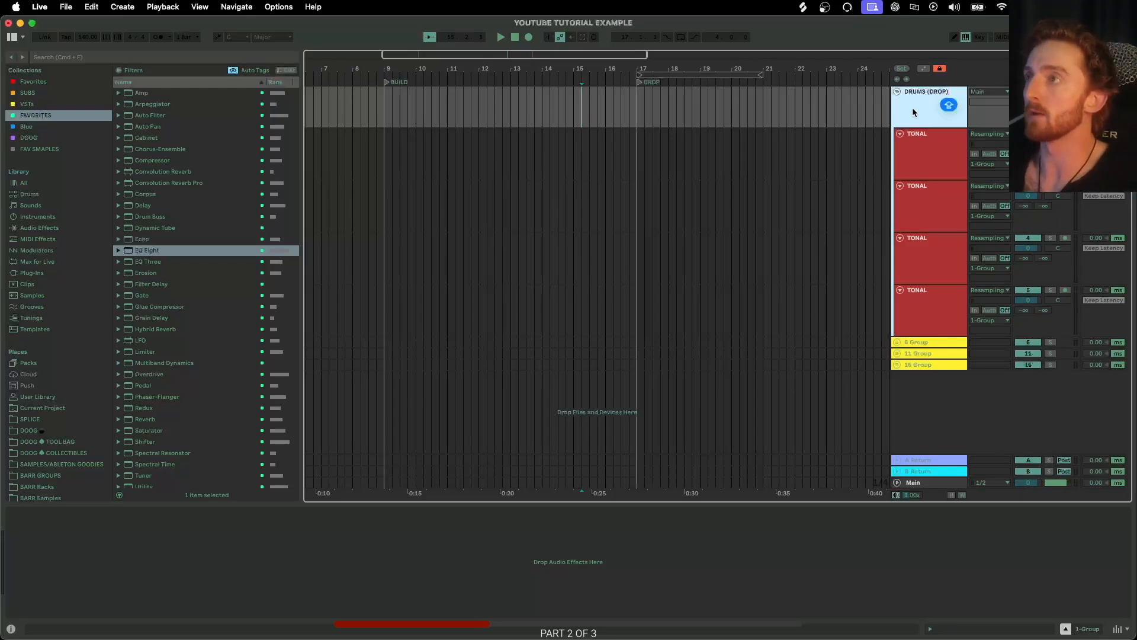
key("Return")
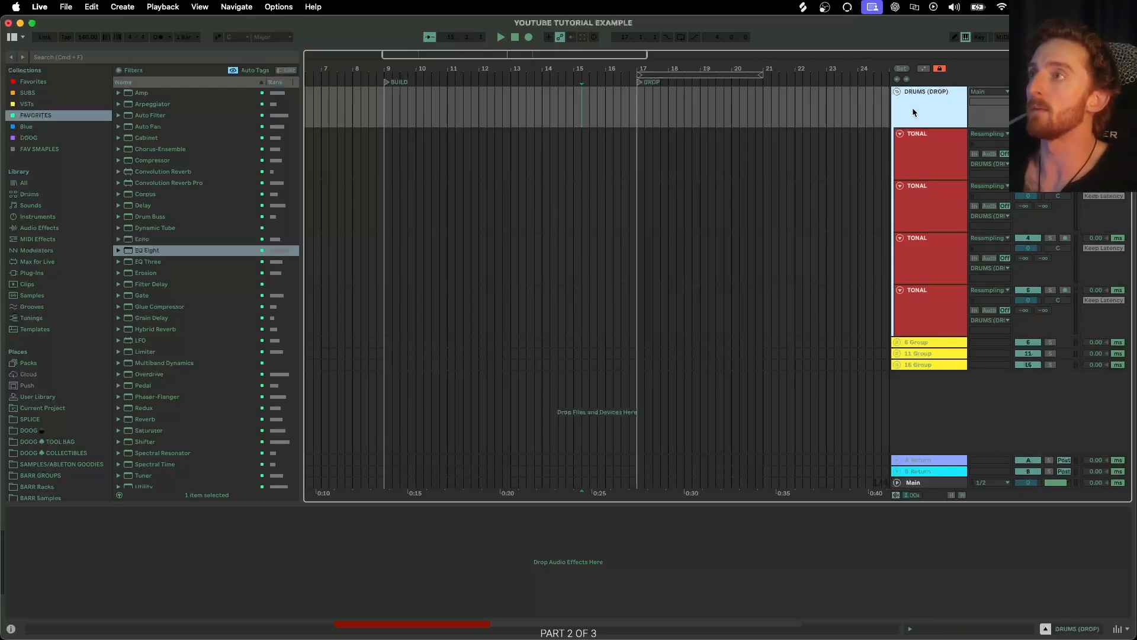
Rename the four tracks inside DRUMS (DROP) as KICK, CLAP, HH1 and HH2.
left_click(919, 161)
key("super+r")
type("KICK")
key("Tab")
type("CLAP")
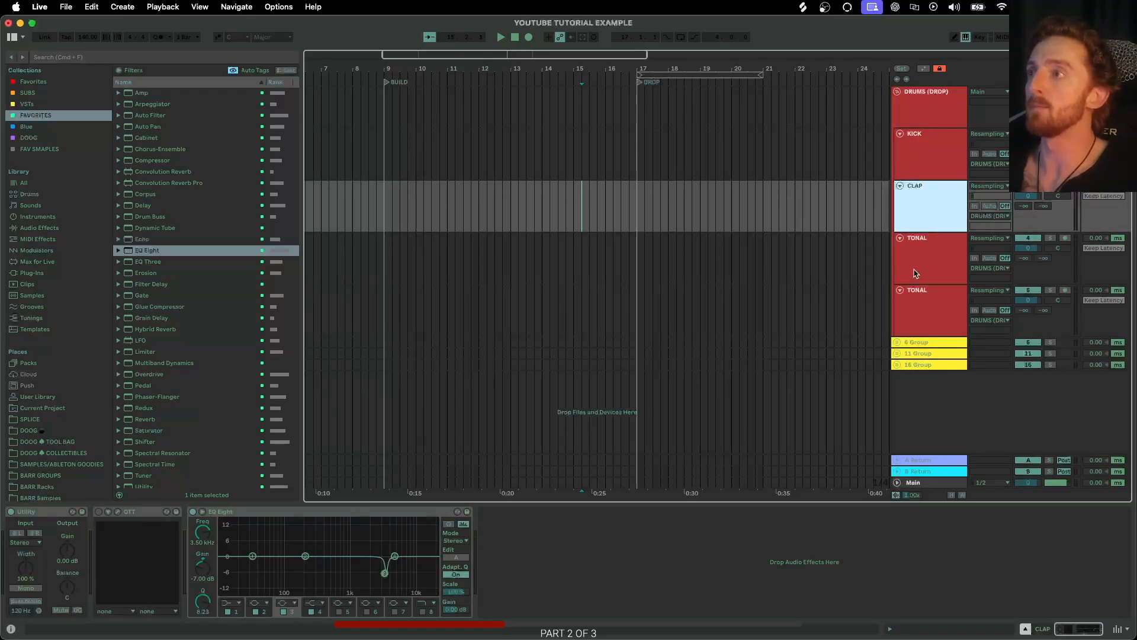
key("Tab")
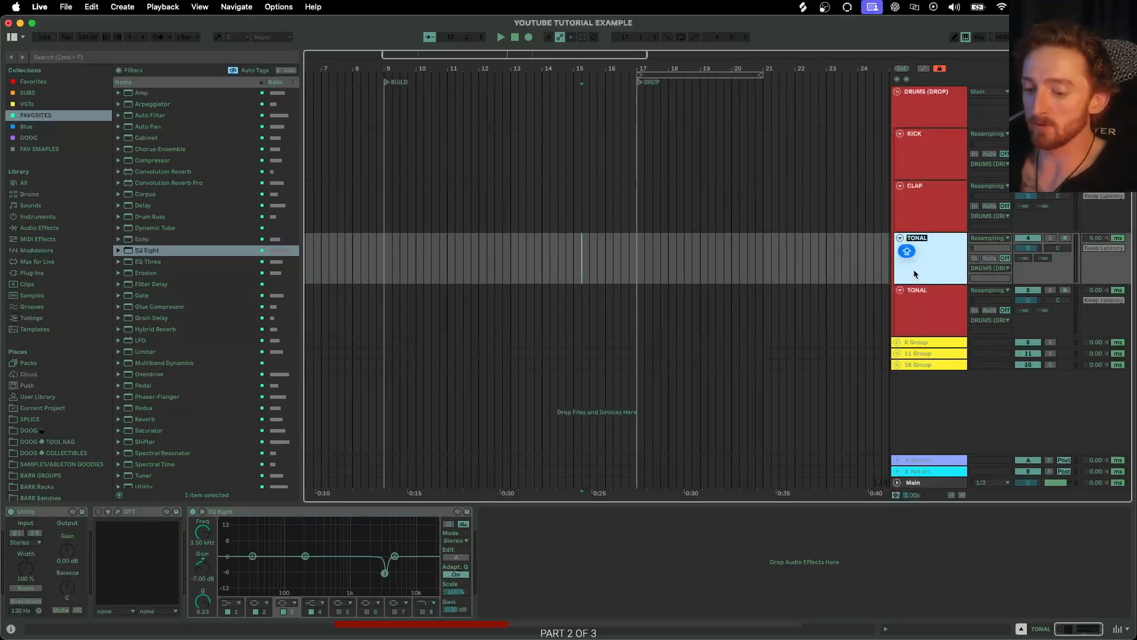
type("HH1")
key("Return")
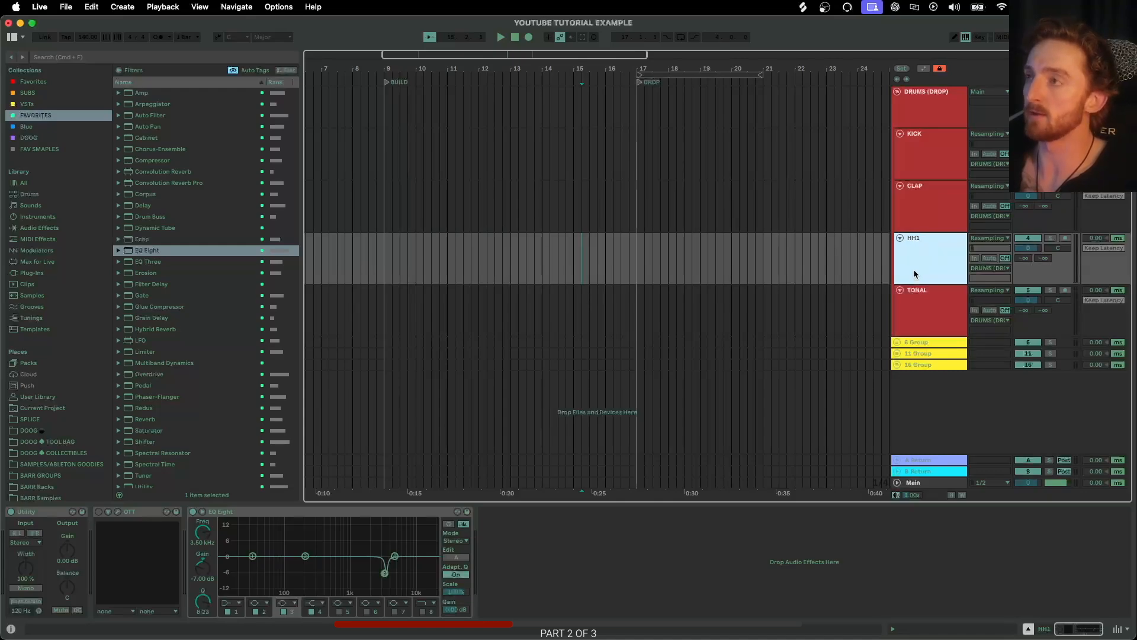
left_click(919, 309)
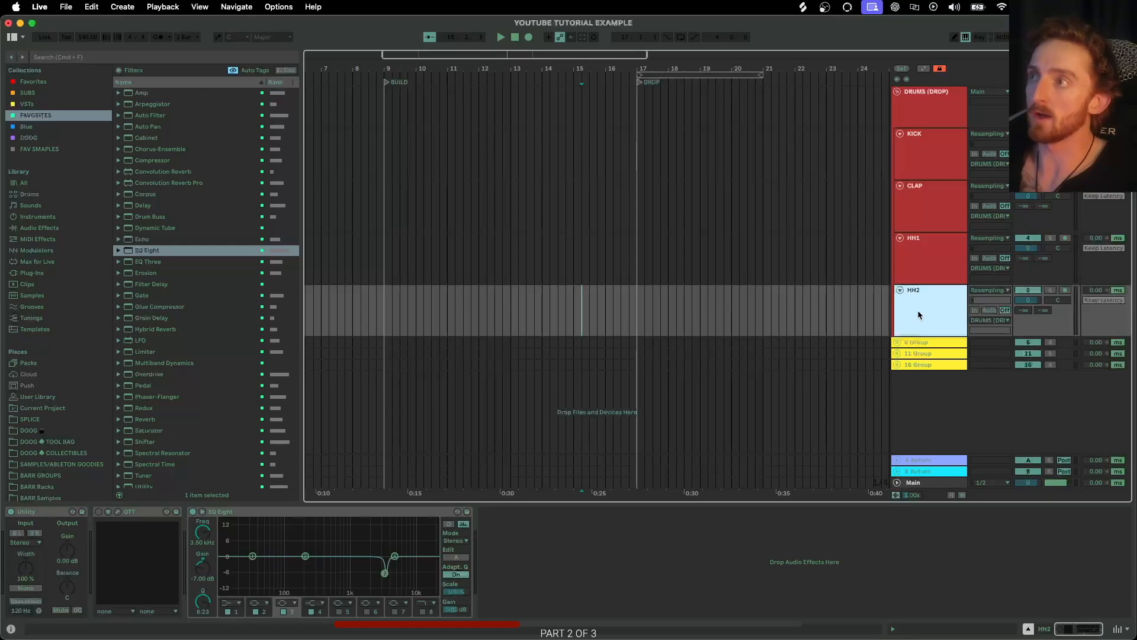
Group the HH1 and HH2 tracks into a subgroup and name it CYMBALS.
left_click(920, 212)
left_click(918, 294)
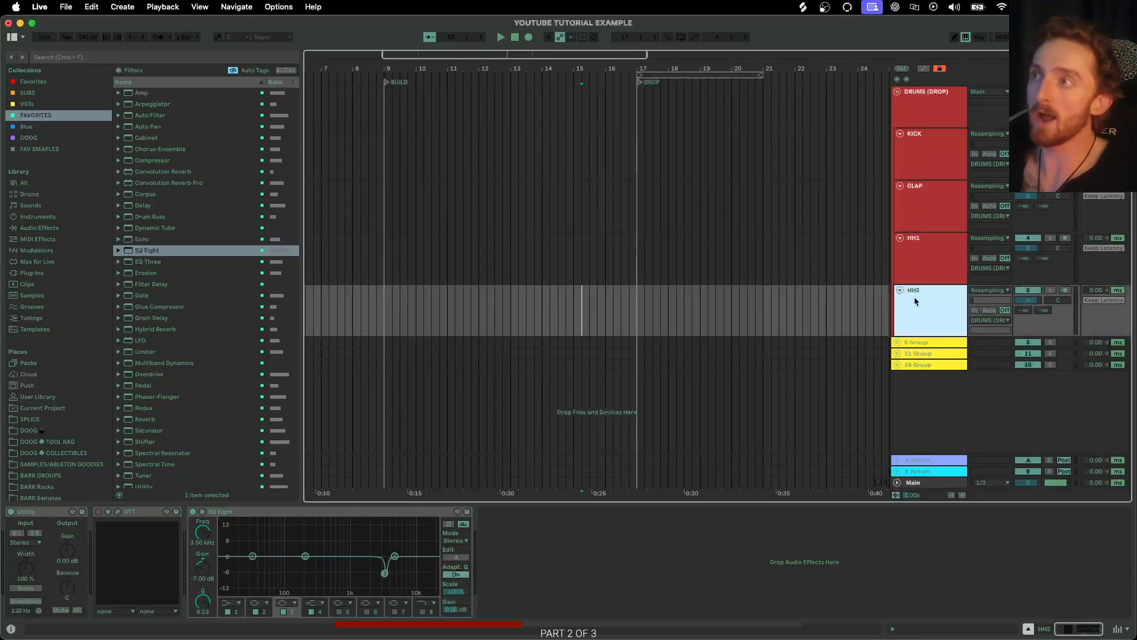
left_click(930, 261, "shift")
key("super+g")
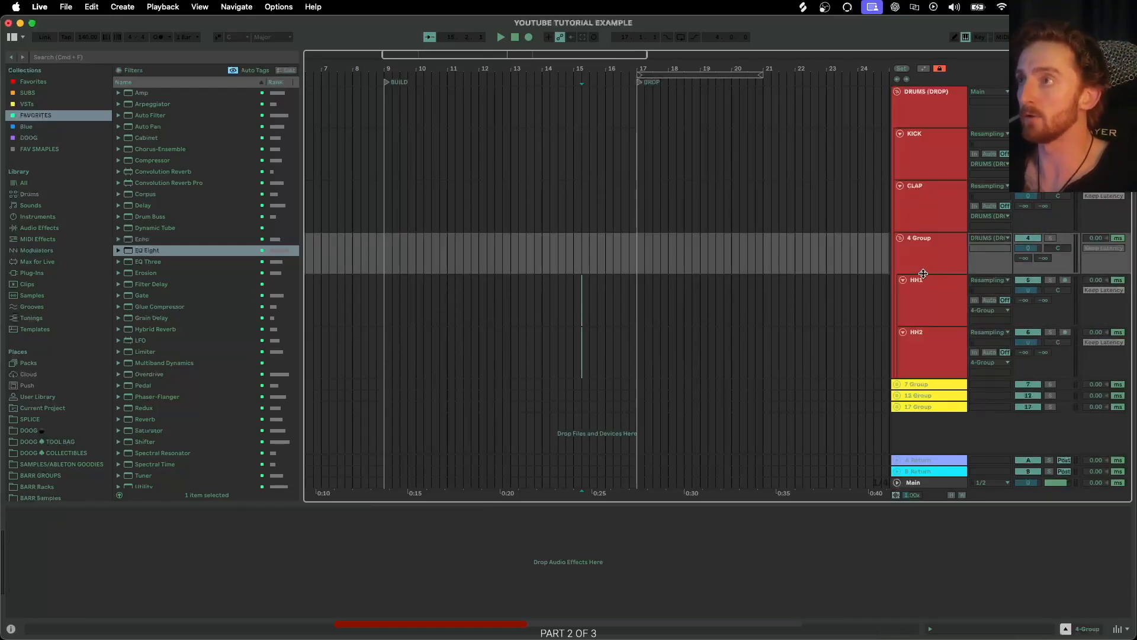
key("super+r")
type("CYM")
key("Return")
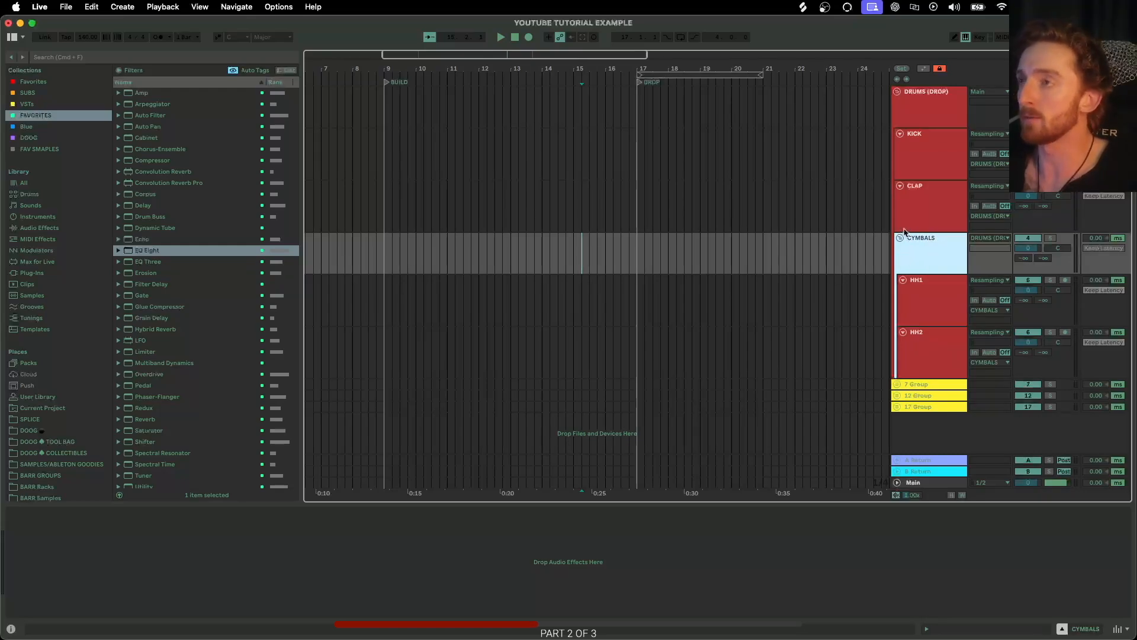
Collapse the drum tracks and the DRUMS (DROP) group, then expand the second group.
left_click(905, 189)
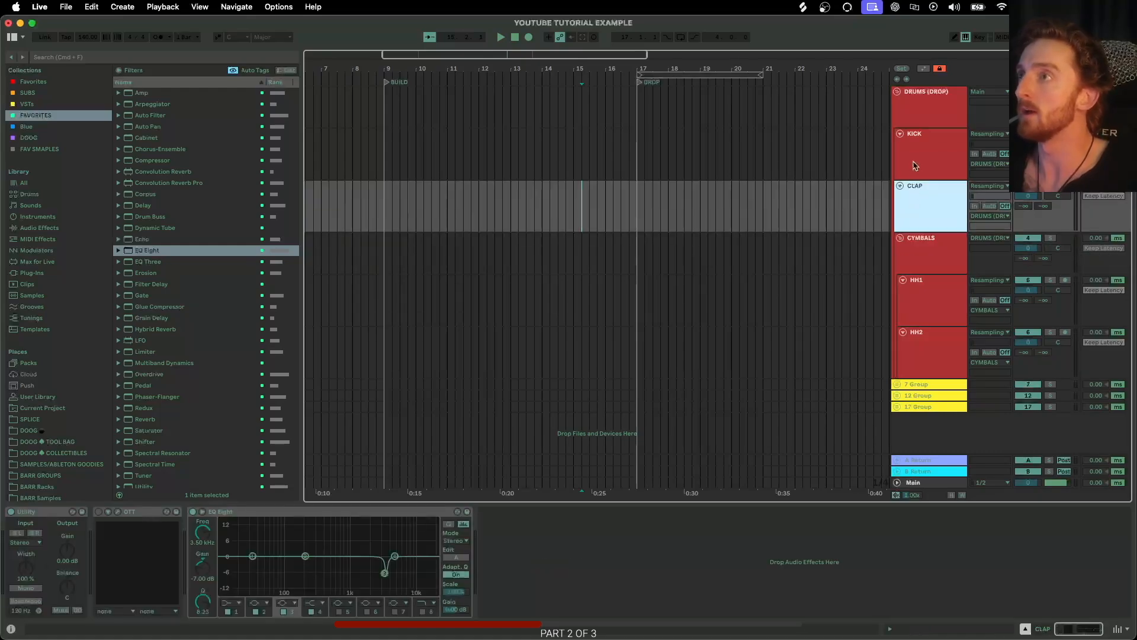
left_click(900, 238)
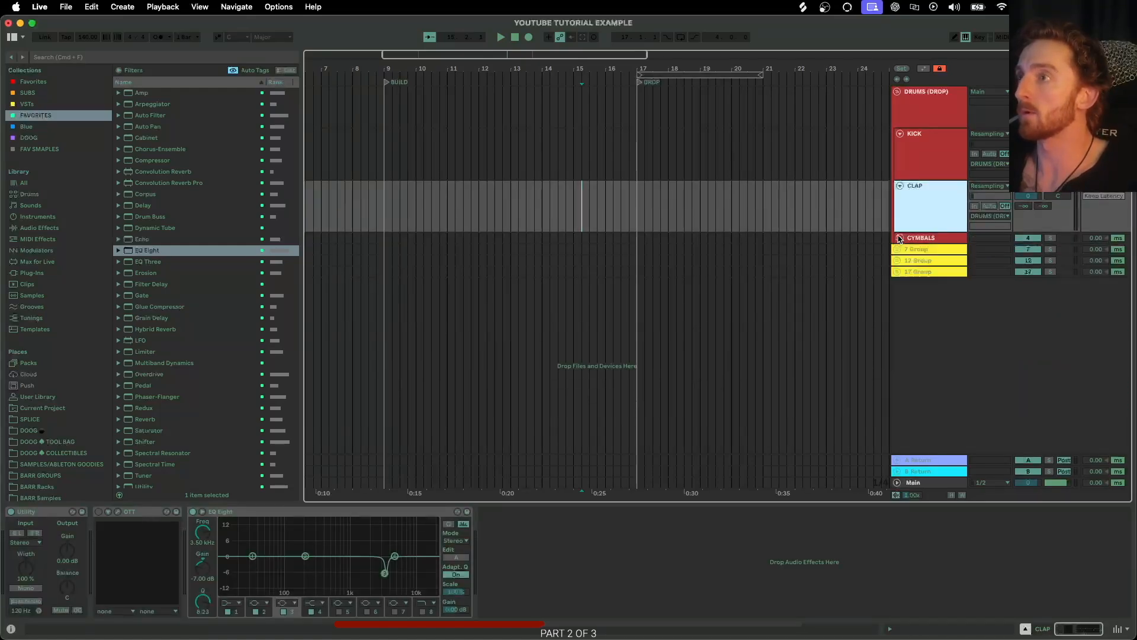
left_click(900, 186)
left_click(900, 133)
left_click(898, 91)
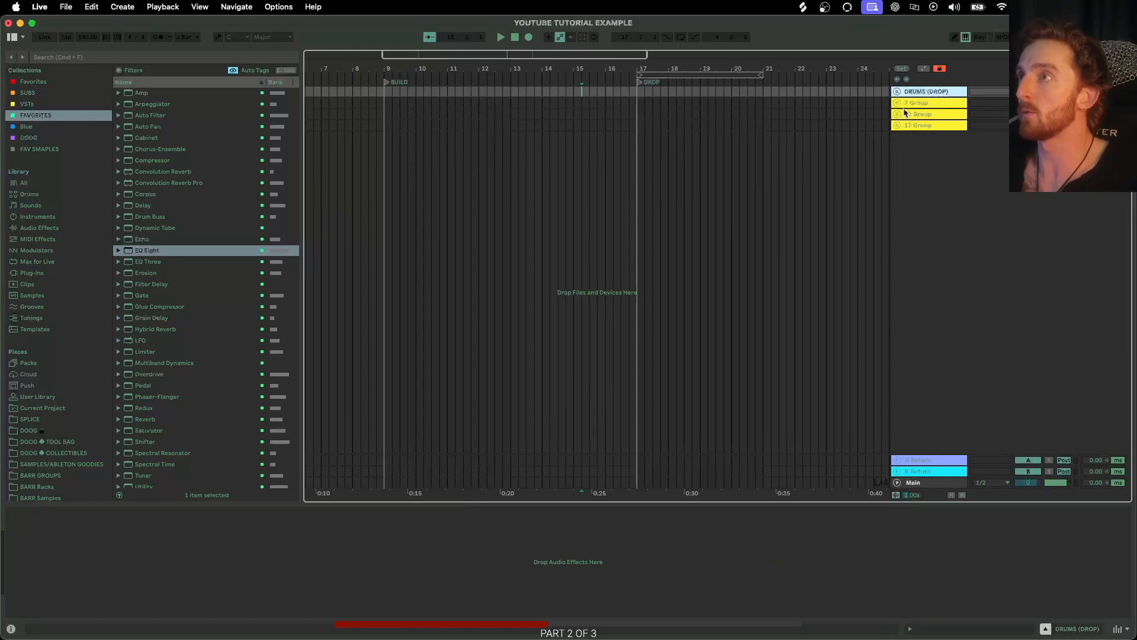
left_click(898, 105)
left_click(919, 118)
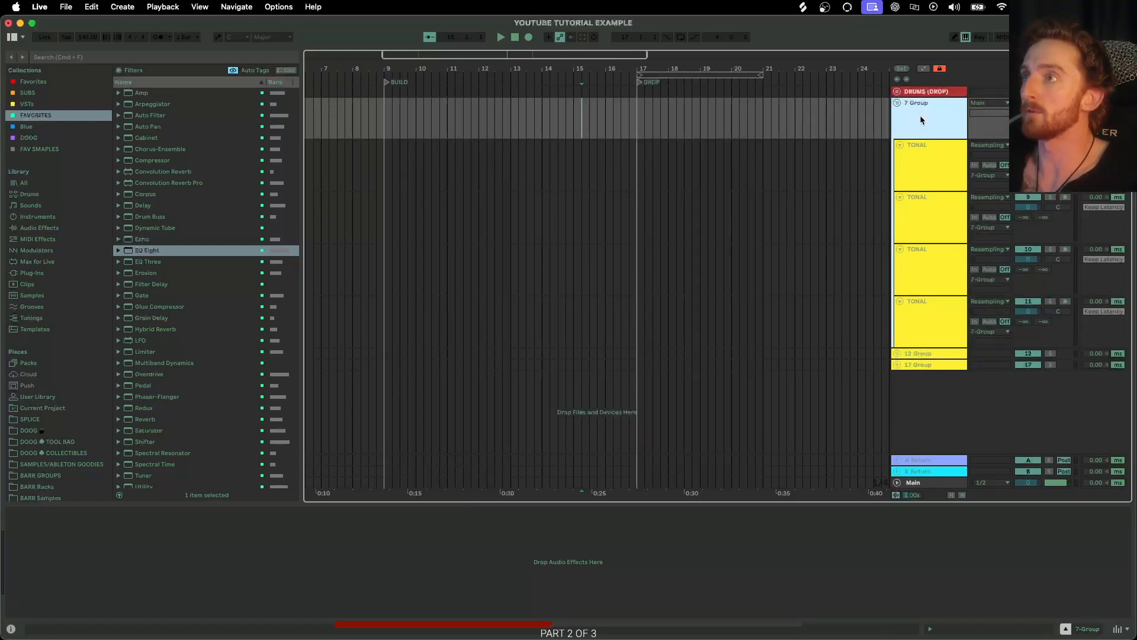
Set the second group's colour to dark blue and apply it to its grouped tracks and clips.
right_click(914, 121)
left_click(951, 300)
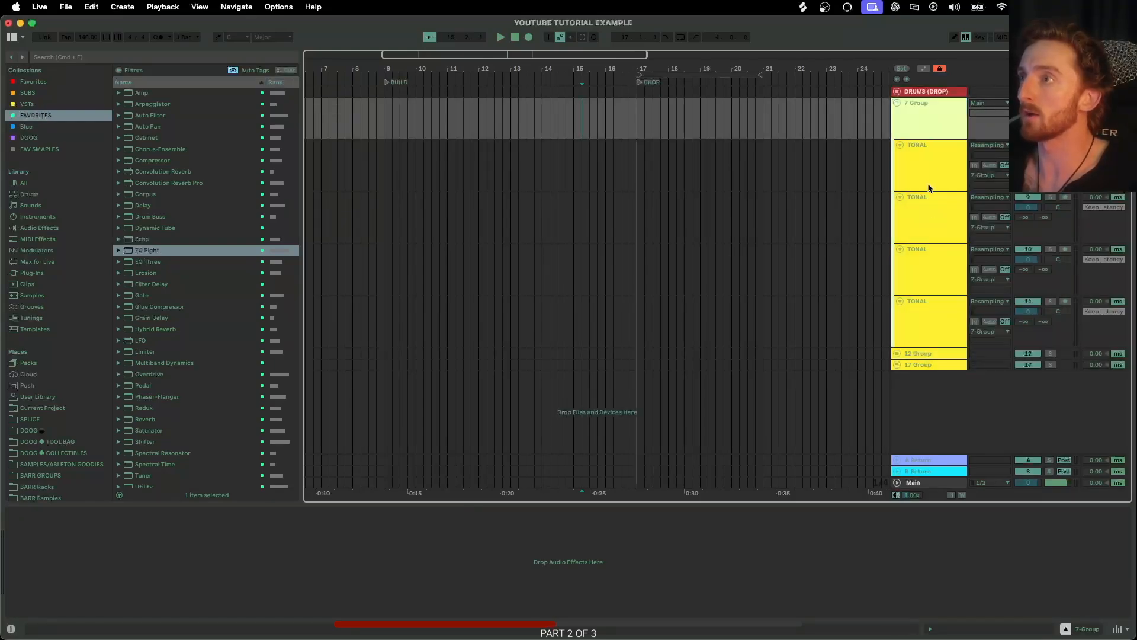
right_click(925, 123)
left_click(964, 338)
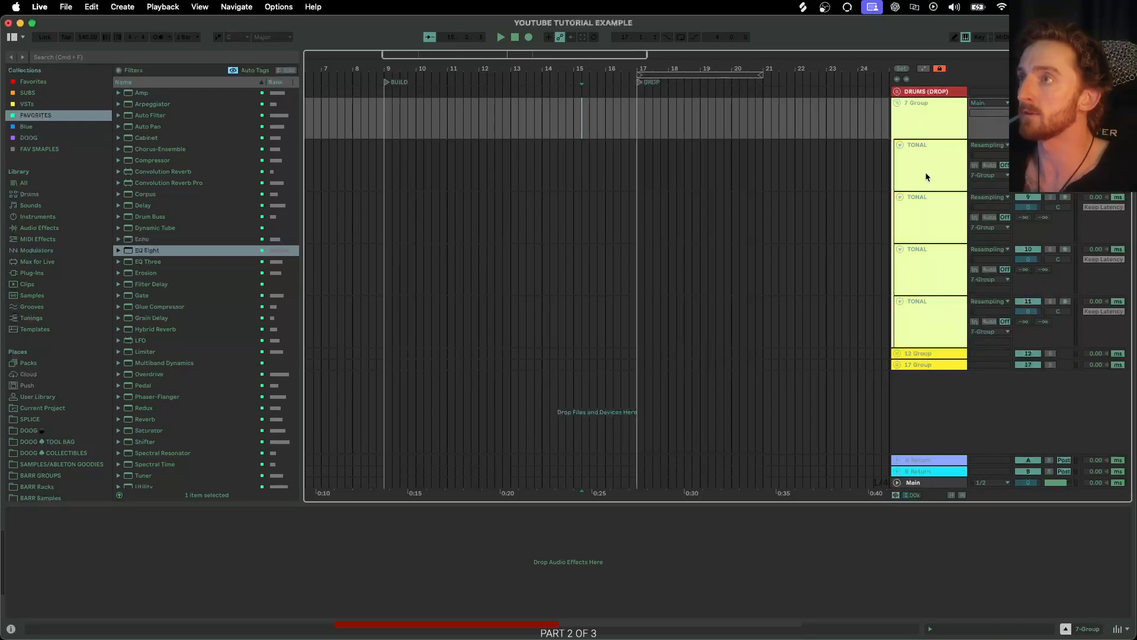
right_click(914, 122)
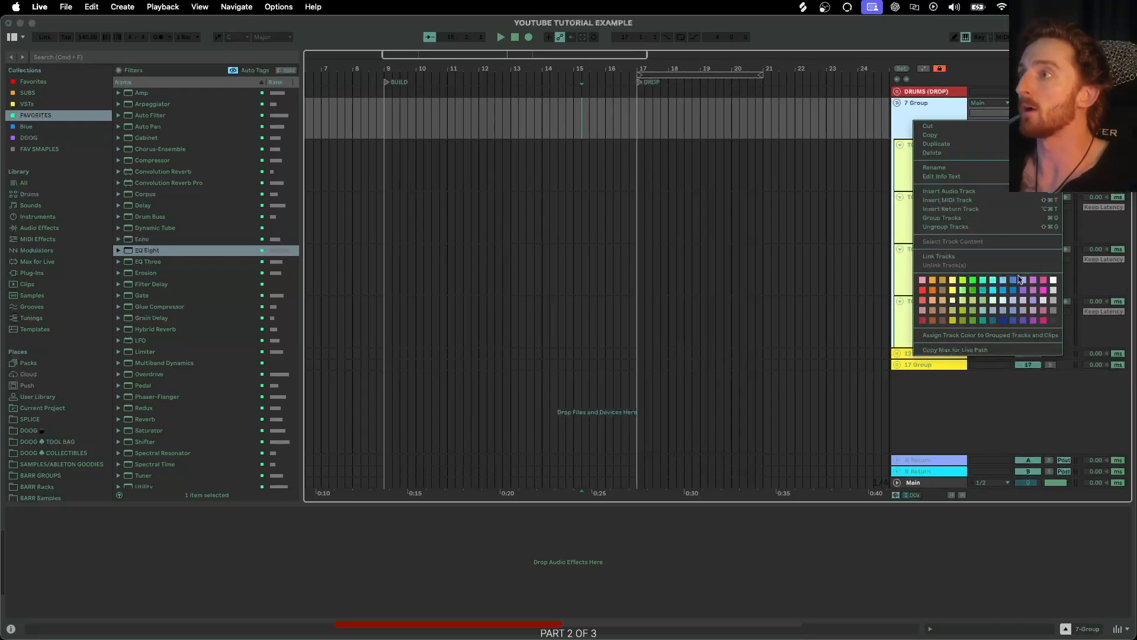
left_click(994, 321)
right_click(922, 121)
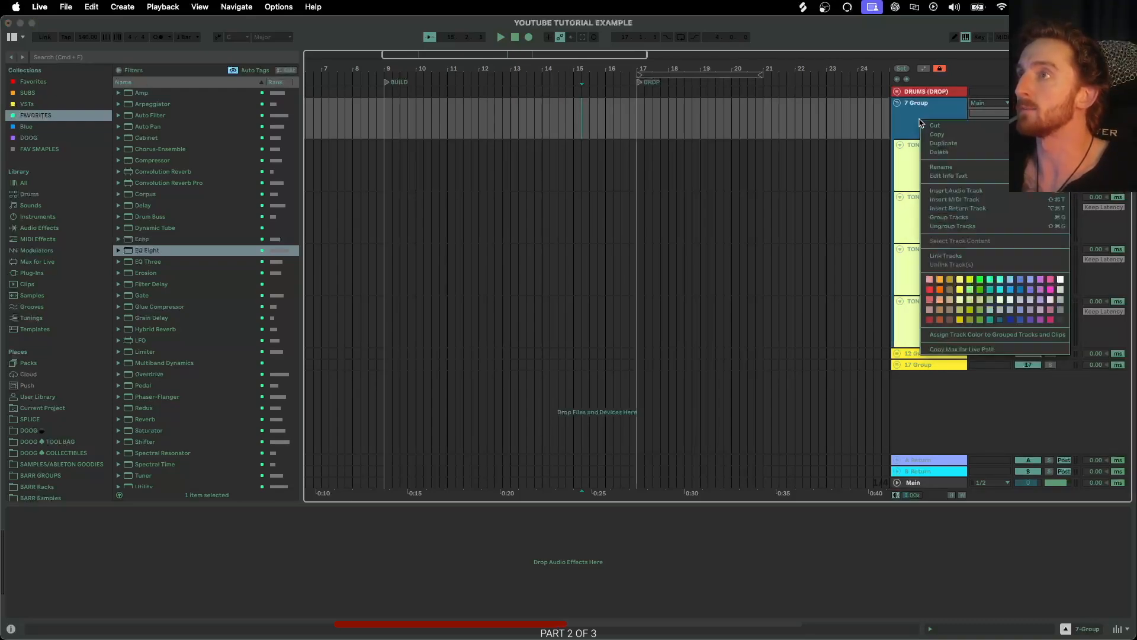
left_click(966, 339)
Rename the second group VOCALS.
left_click(920, 132)
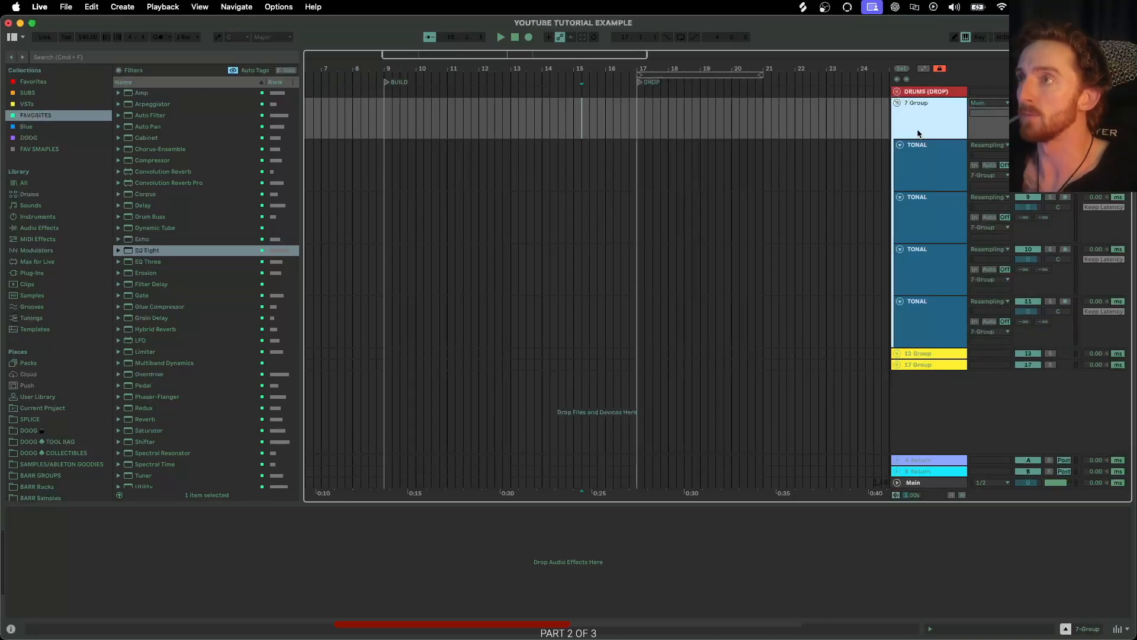
key("cmd+r")
type("VOCALS")
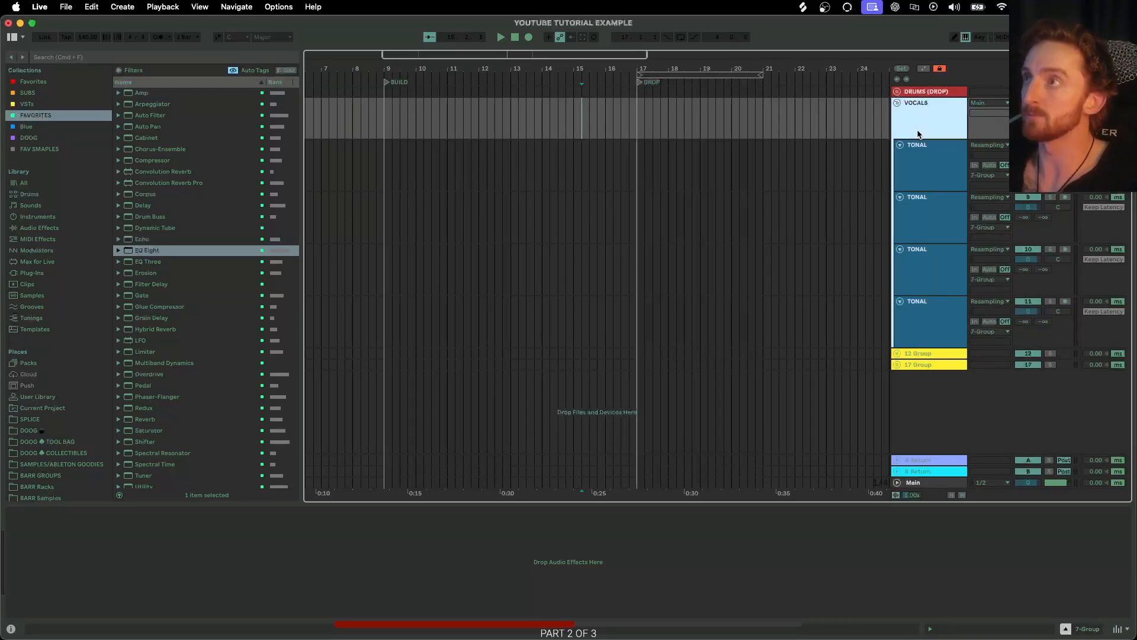
key("Return")
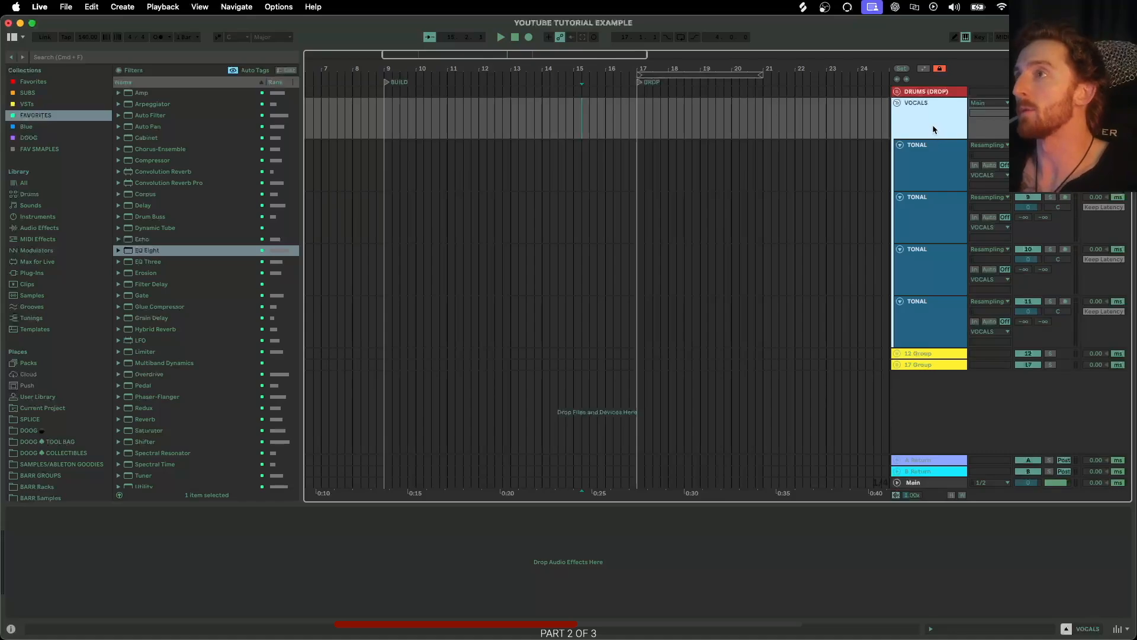
Rename the first track inside VOCALS as VOCAL 1.
left_click(929, 178)
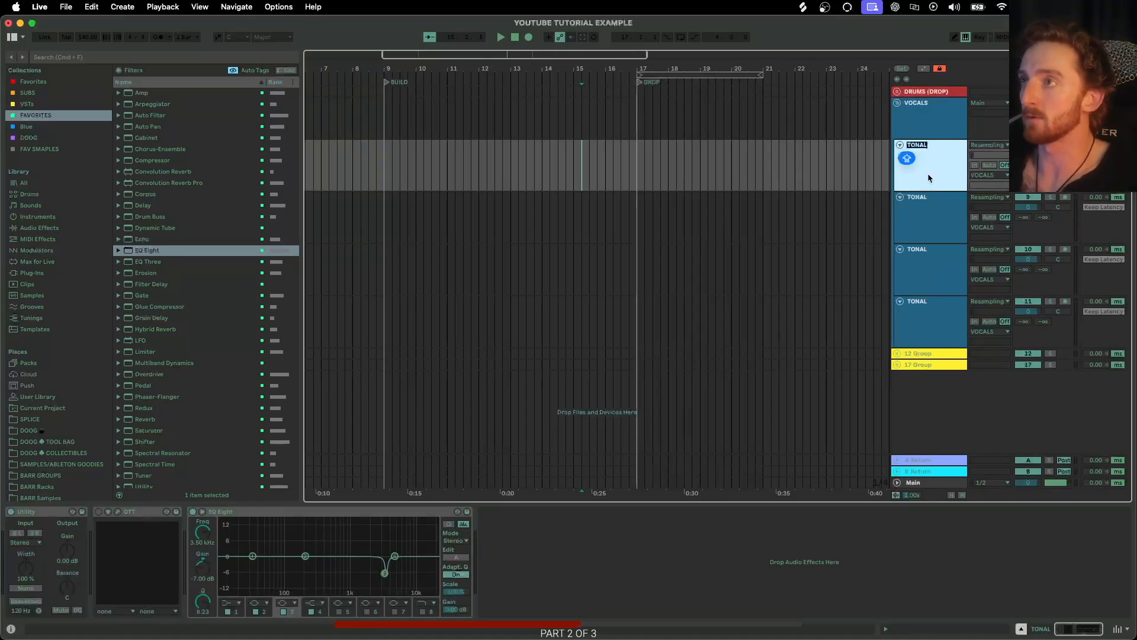
type("VOCAL 1")
key("Return")
Group the remaining three tracks inside VOCALS into a subgroup.
left_click(928, 217)
left_click(921, 303, "shift")
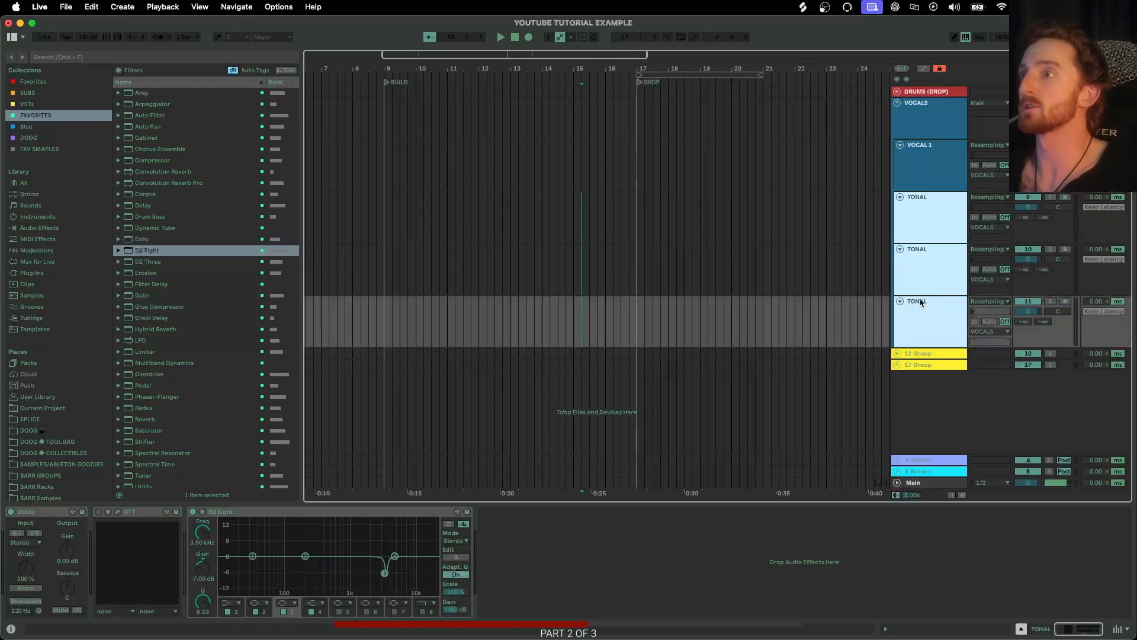
key("super+g")
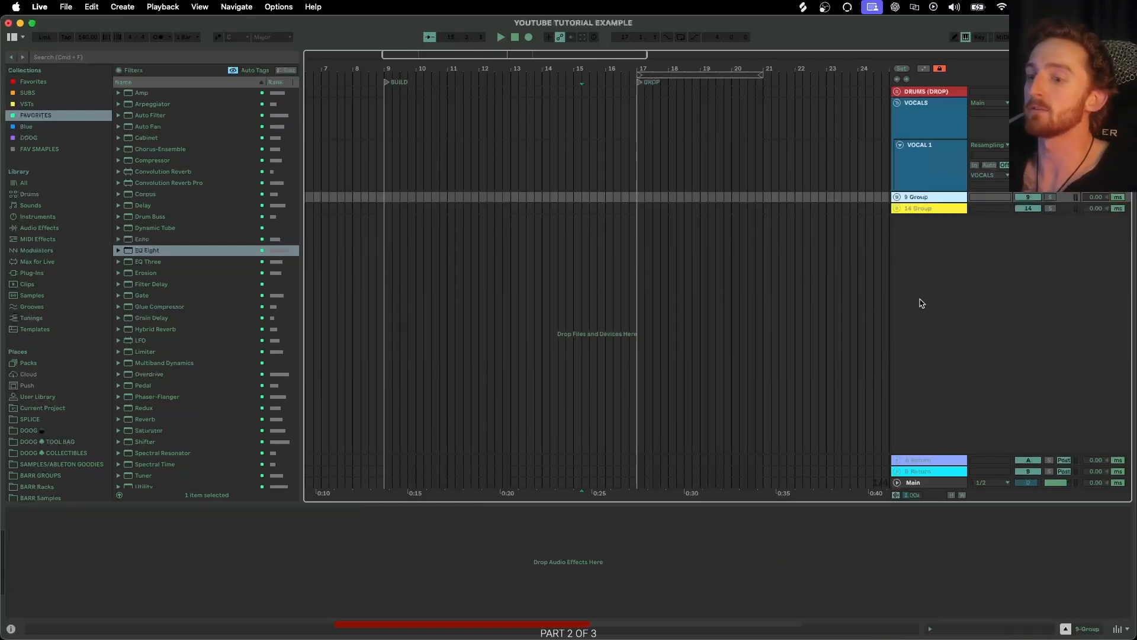
Collapse the VOCALS group and its tracks, and expand the third group.
left_click(928, 171)
left_click(916, 116)
left_click(899, 145)
left_click(898, 103)
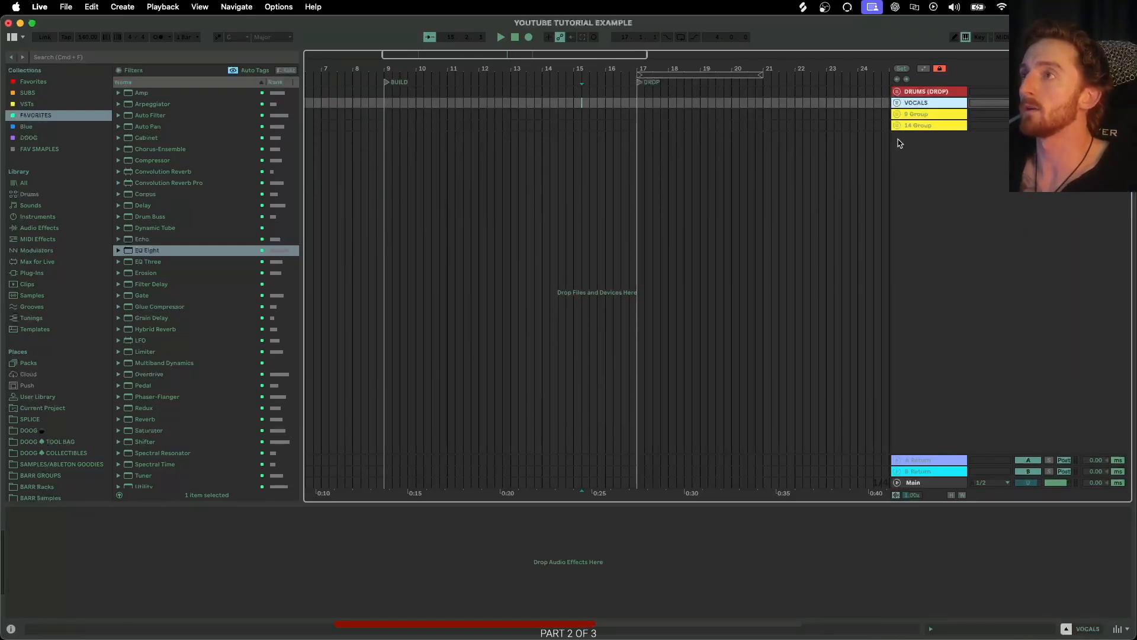
left_click(897, 113)
left_click(910, 130)
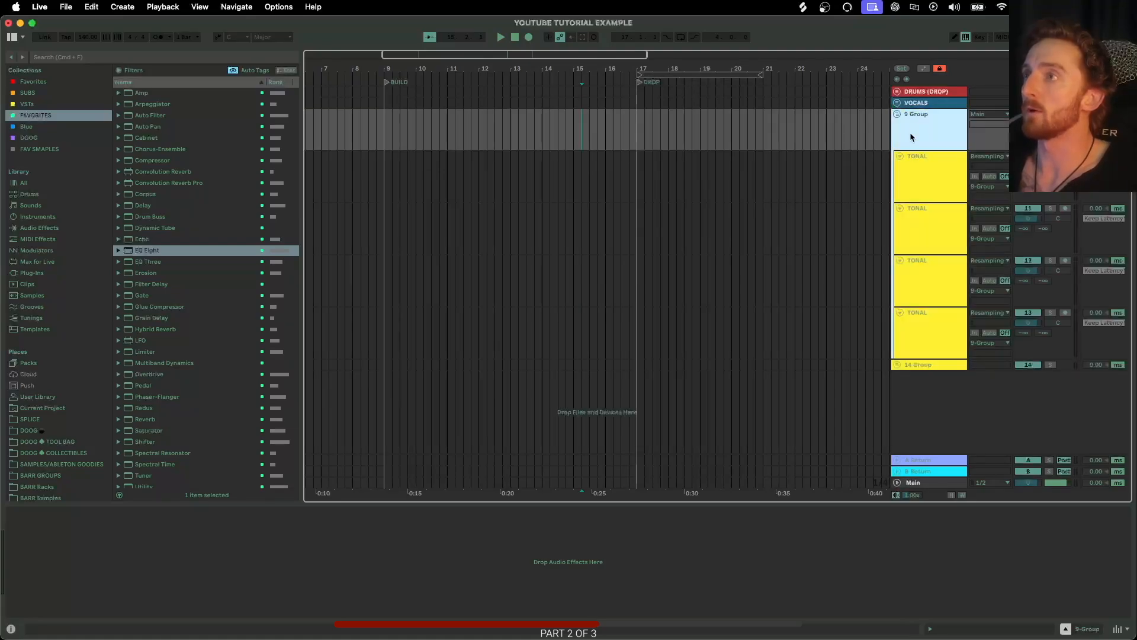
Rename the third group FX.
right_click(912, 135)
left_click(916, 136)
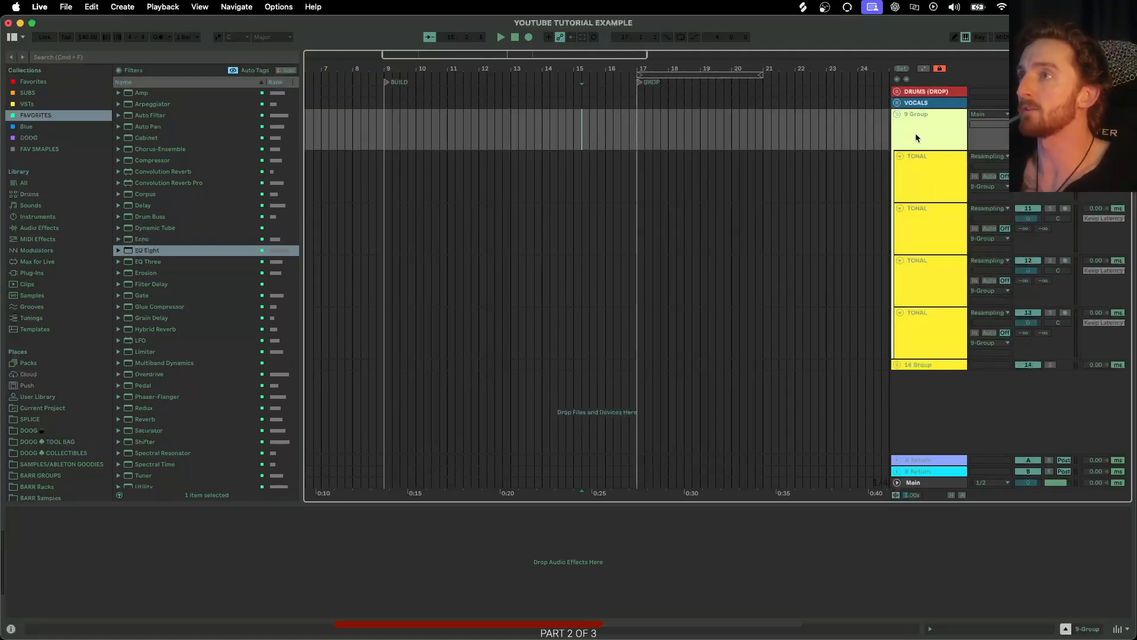
key("super+r")
type("FX")
key("Return")
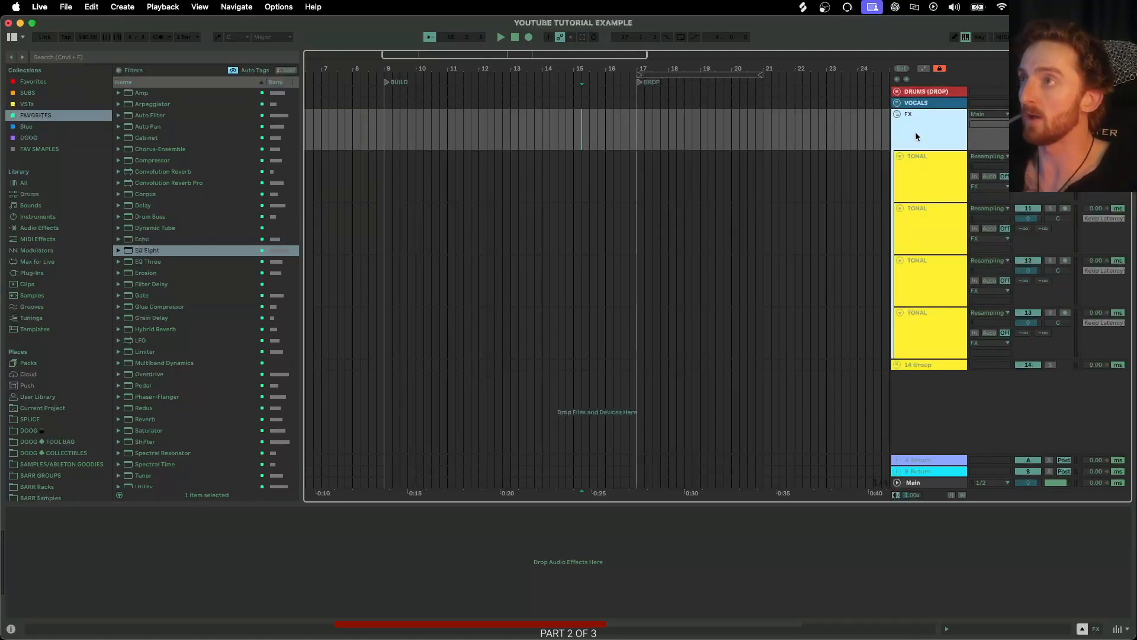
Group the first two tracks inside FX into a subgroup named INTRO FX.
left_click(913, 195)
left_click(922, 225)
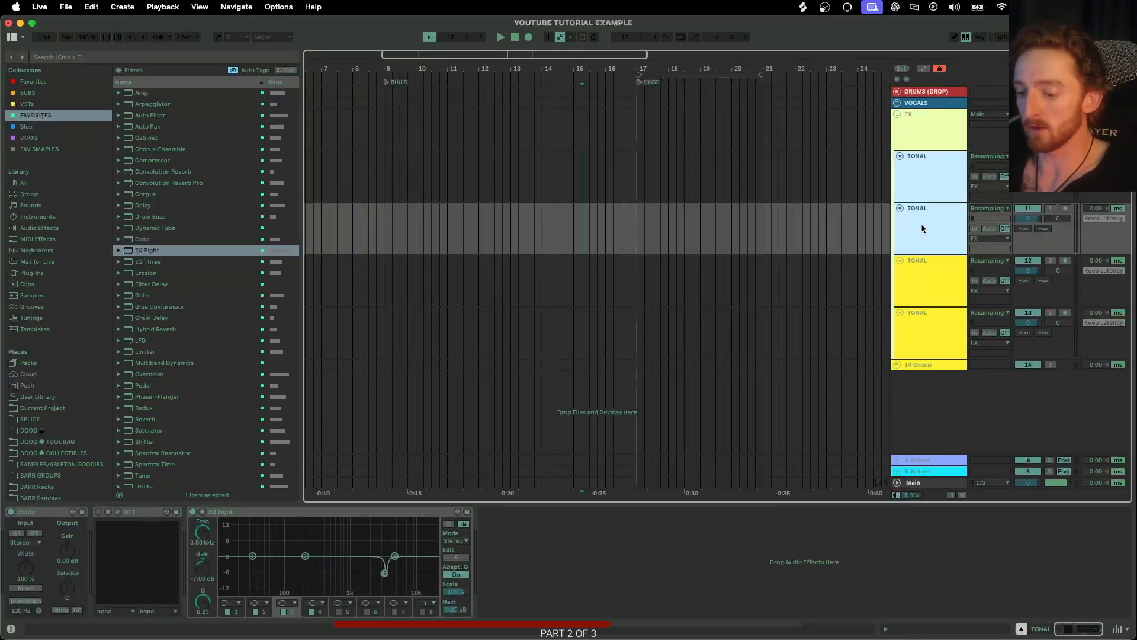
key("super+g")
key("super+r")
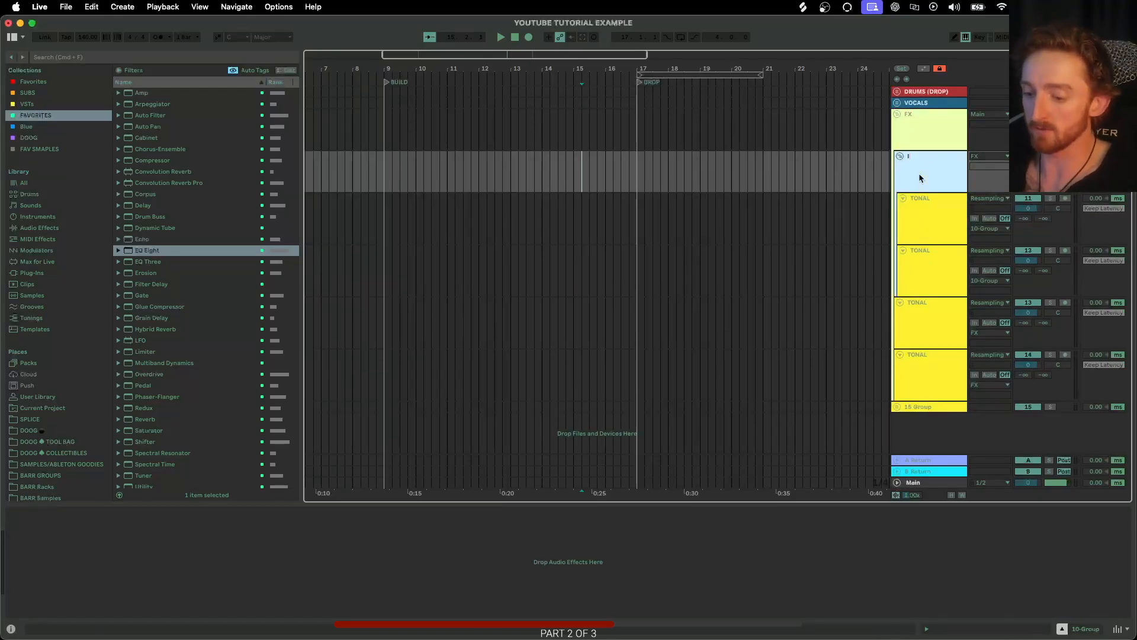
type("INTRO FX")
key("Return")
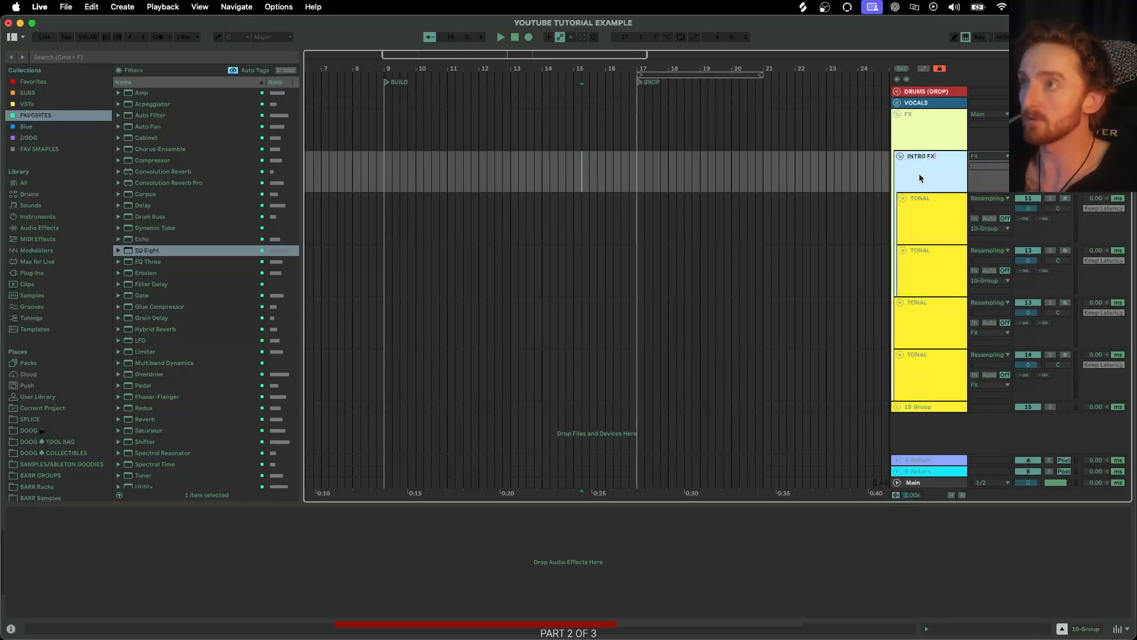
Collapse INTRO FX and group the remaining two tracks inside FX into a subgroup named BUILD FX.
left_click(900, 156)
left_click(914, 183)
left_click(916, 227, "shift")
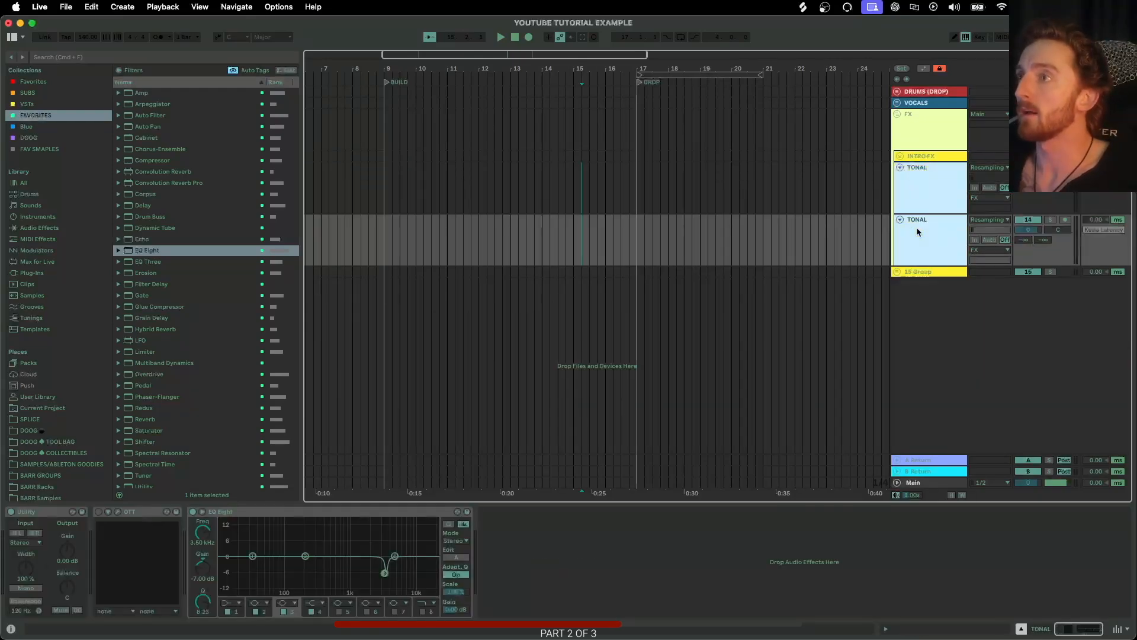
key("super+g")
key("super+r")
type("B")
key("Return")
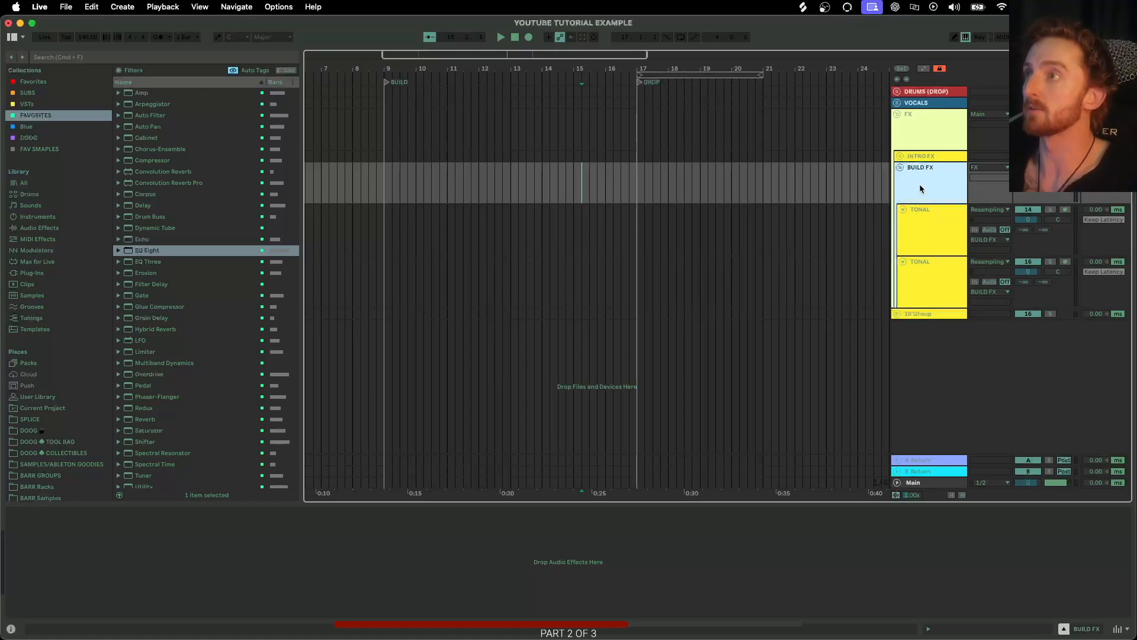
Collapse BUILD FX and assign the FX group's colour to all its grouped tracks.
left_click(900, 168)
left_click(918, 125)
right_click(918, 126)
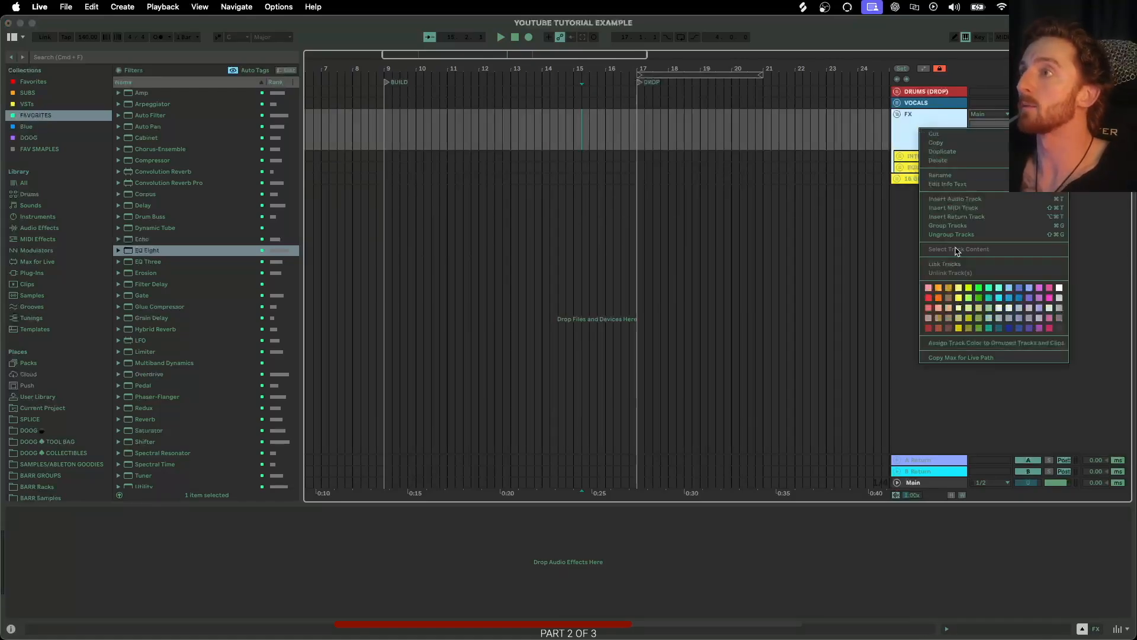
left_click(965, 343)
Expand and collapse the FX subgroups, then collapse the FX group.
left_click(900, 157)
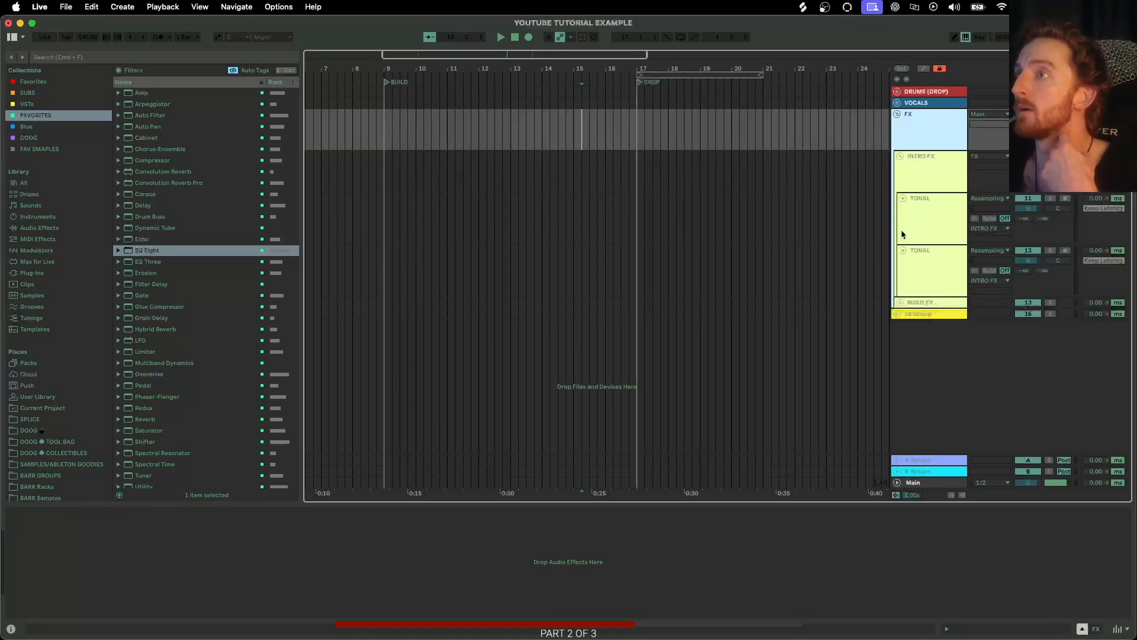
left_click(900, 303)
left_click(900, 303)
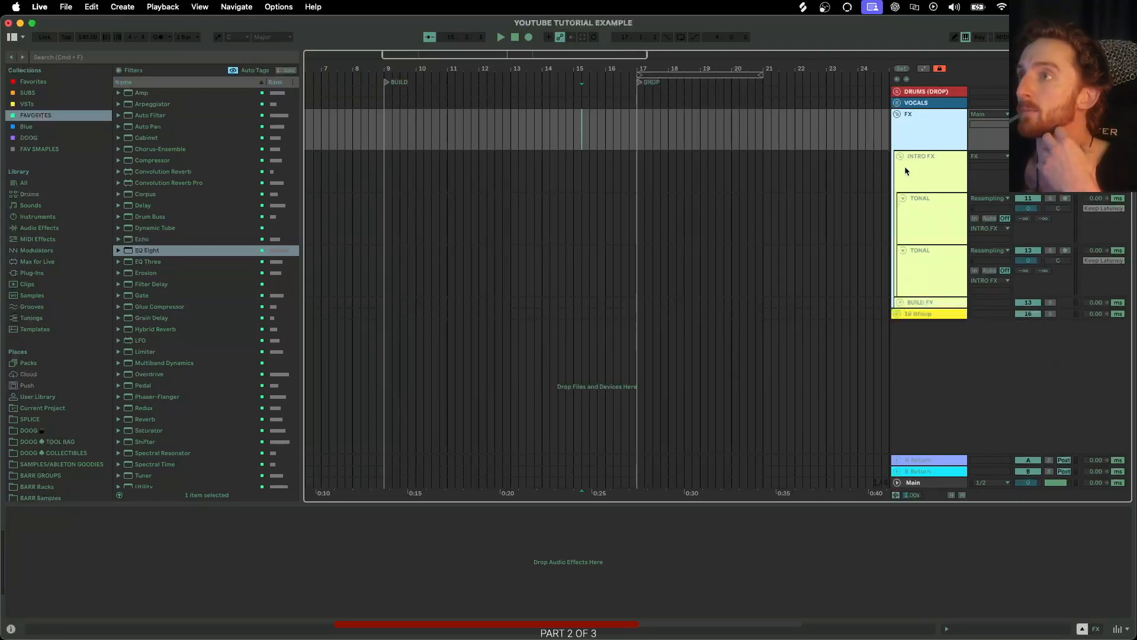
left_click(900, 157)
left_click(914, 127)
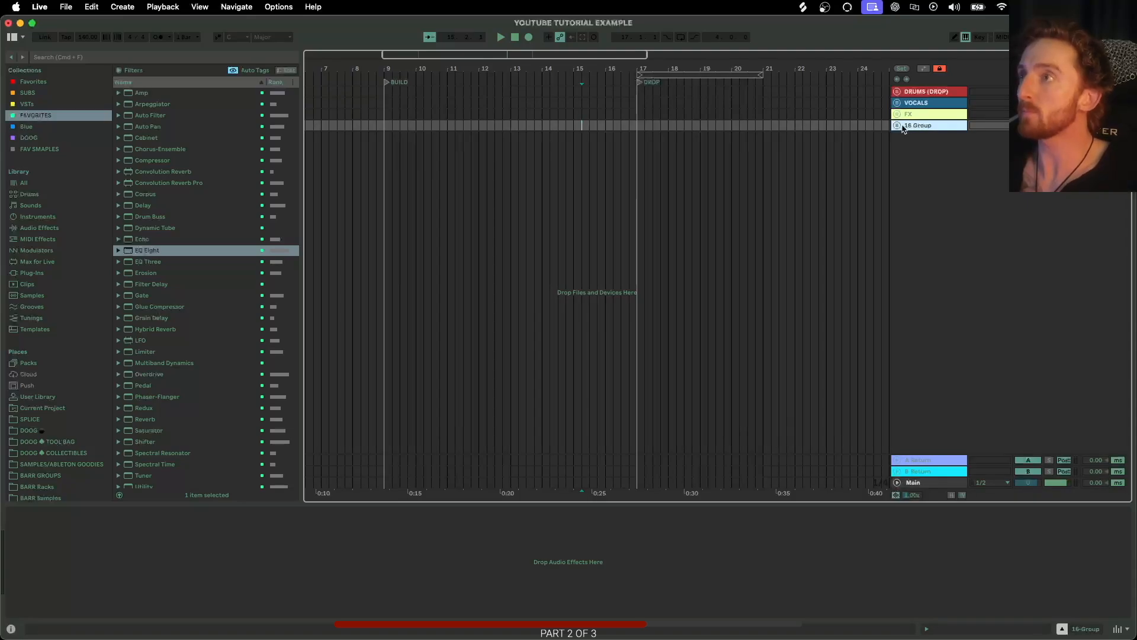
Expand the fourth group and rename it BASS GROUP.
left_click(898, 126)
key("super+r")
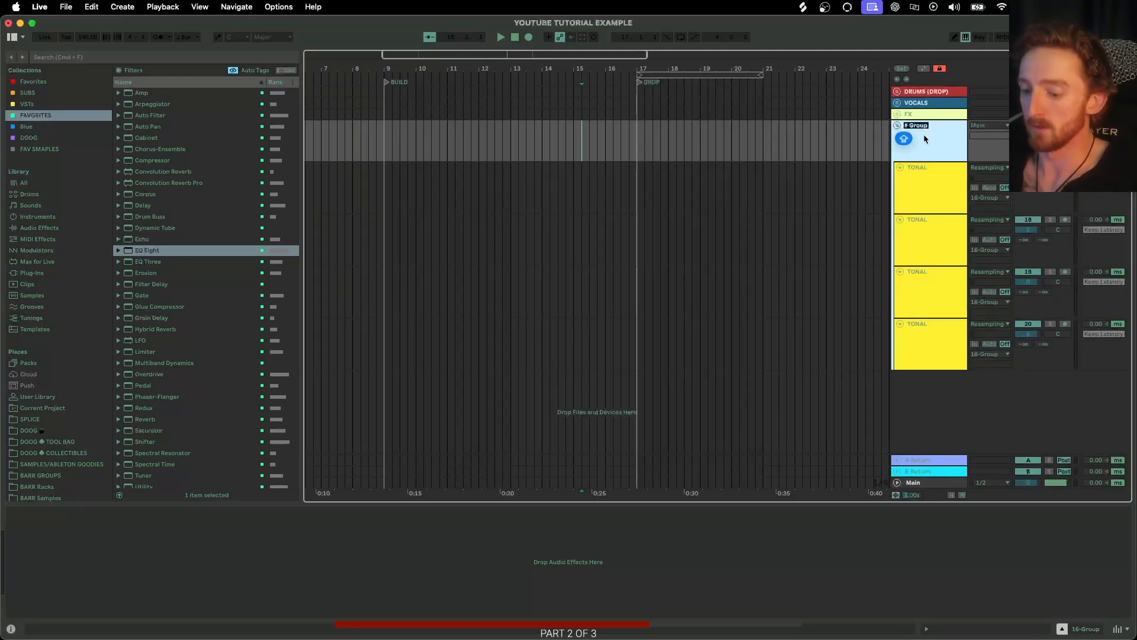
type("BASS GROUP")
key("Return")
Colour BASS GROUP light green and assign its colour to all its grouped tracks.
right_click(922, 148)
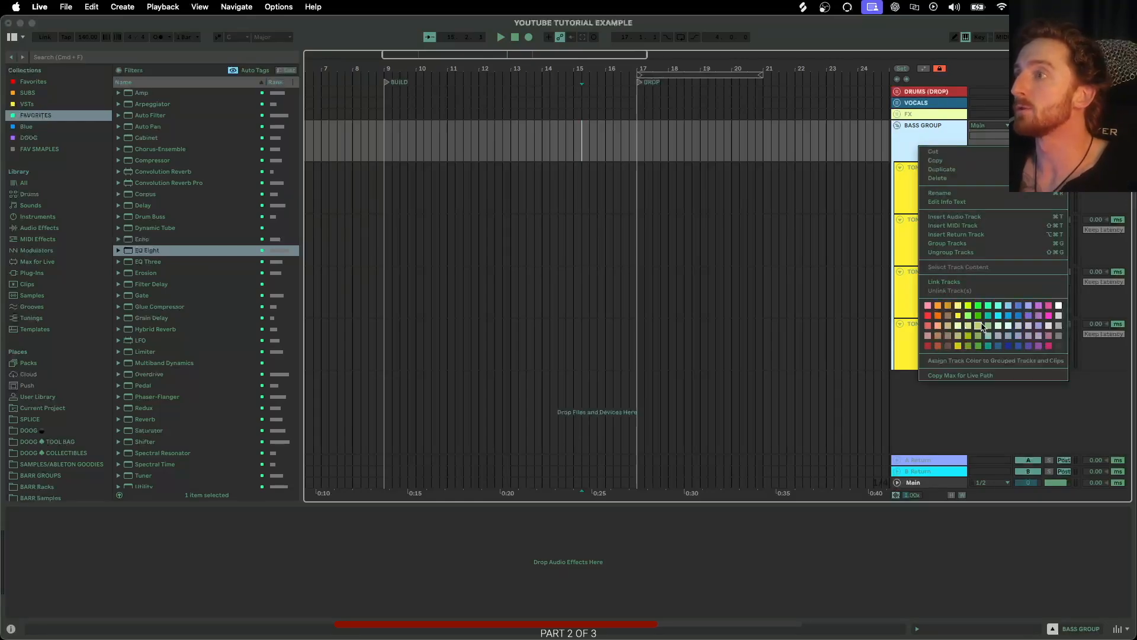
left_click(999, 305)
right_click(912, 151)
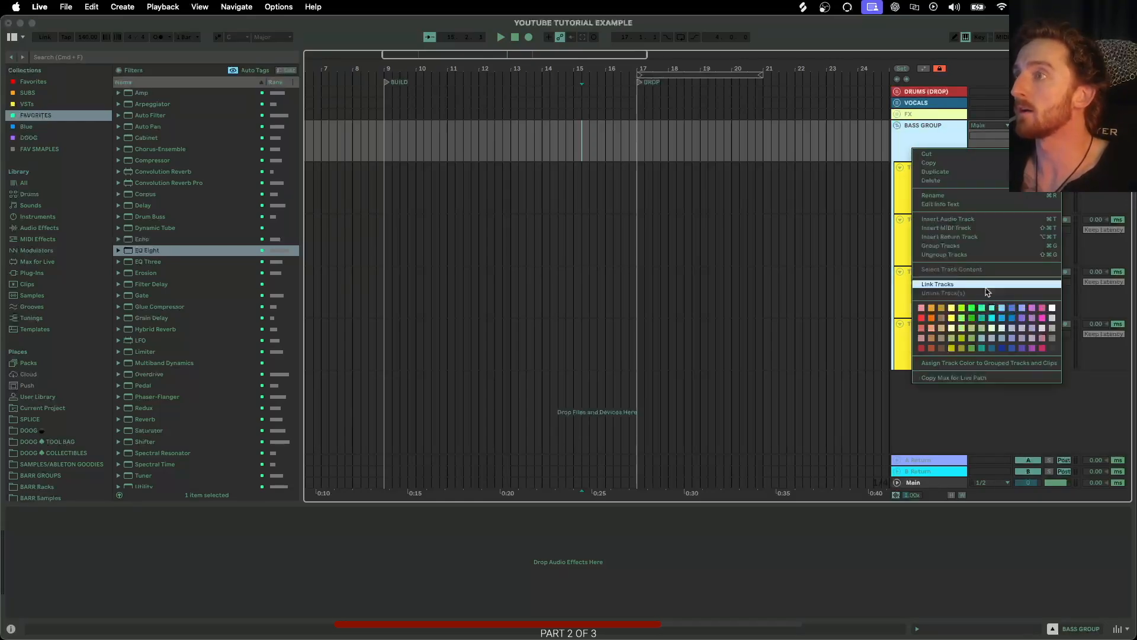
left_click(993, 331)
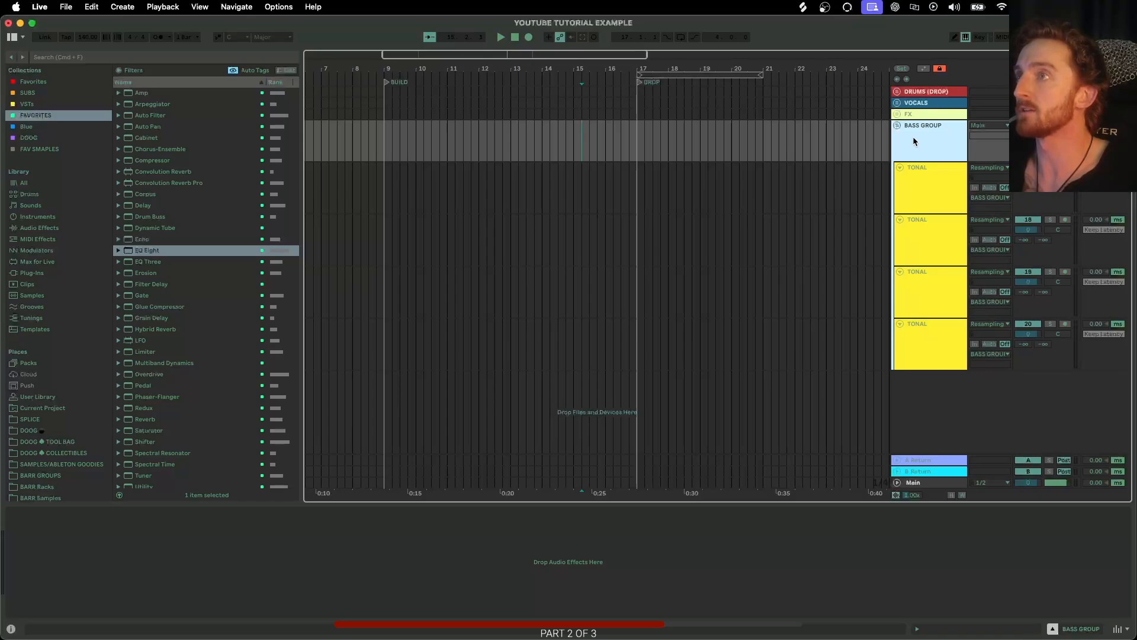
right_click(914, 147)
left_click(958, 356)
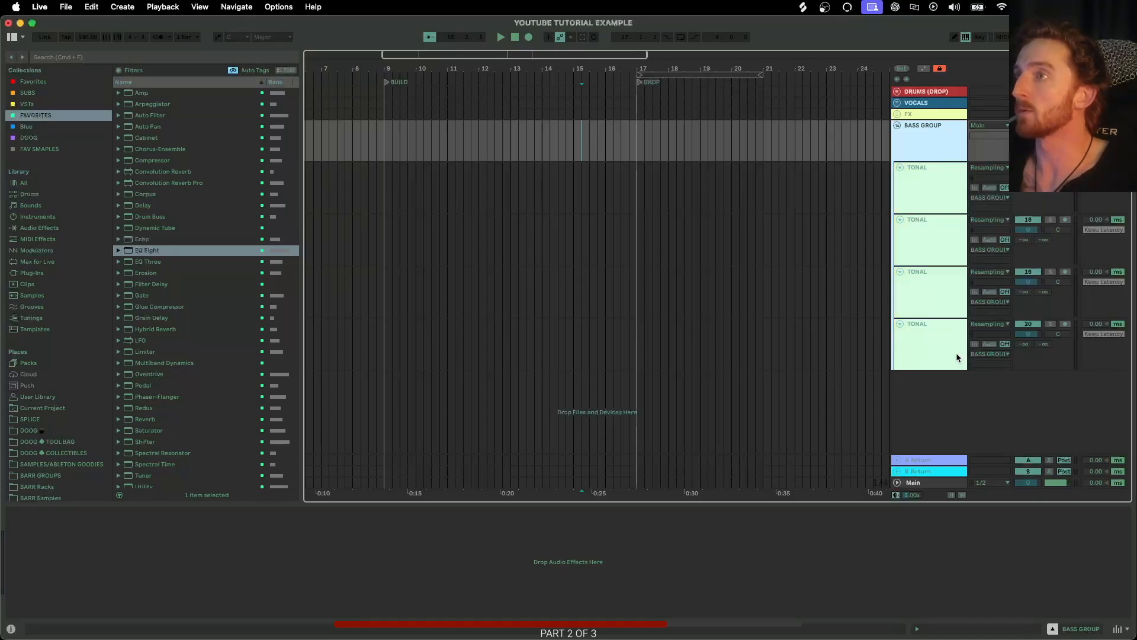
Insert a new MIDI track and move it to the top of BASS GROUP.
left_click(916, 191)
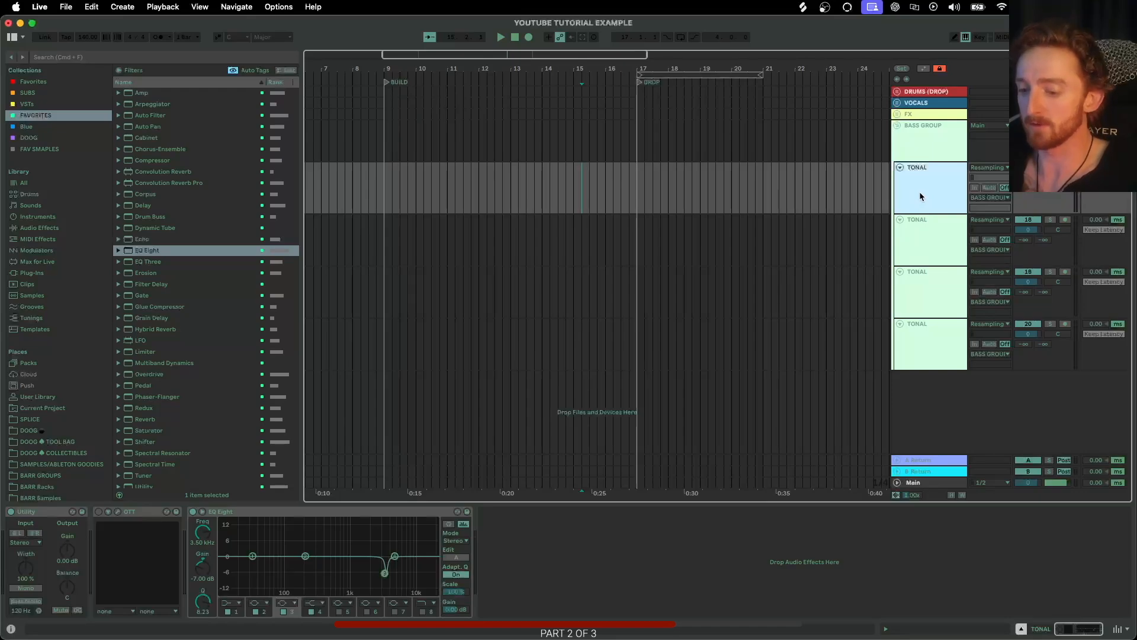
key("super+shift+t")
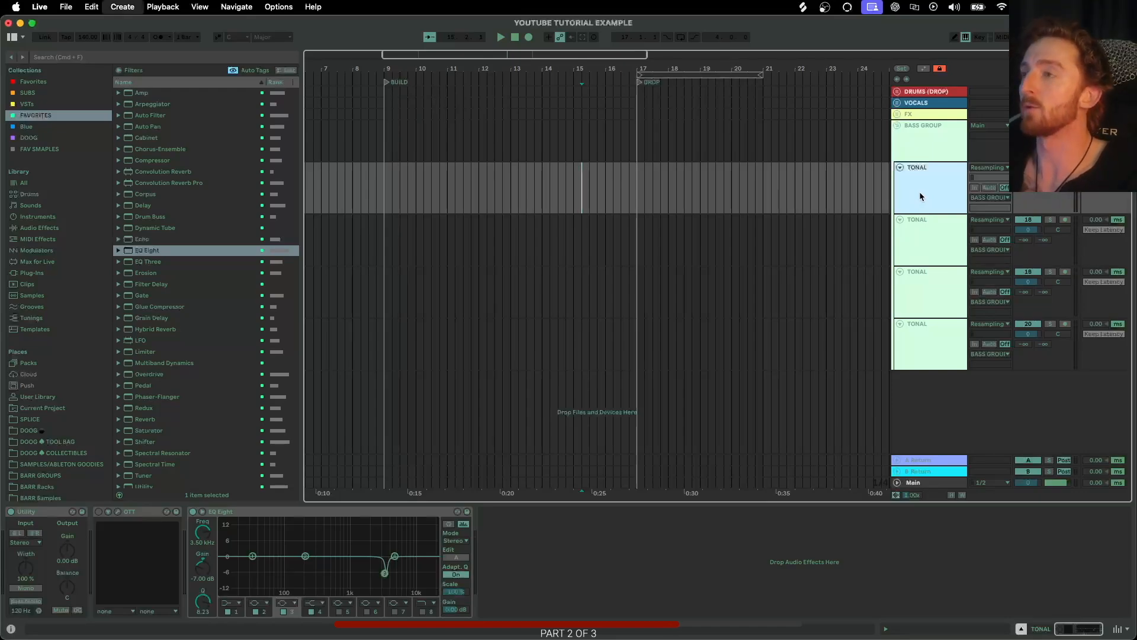
left_click_drag(920, 240, 922, 177)
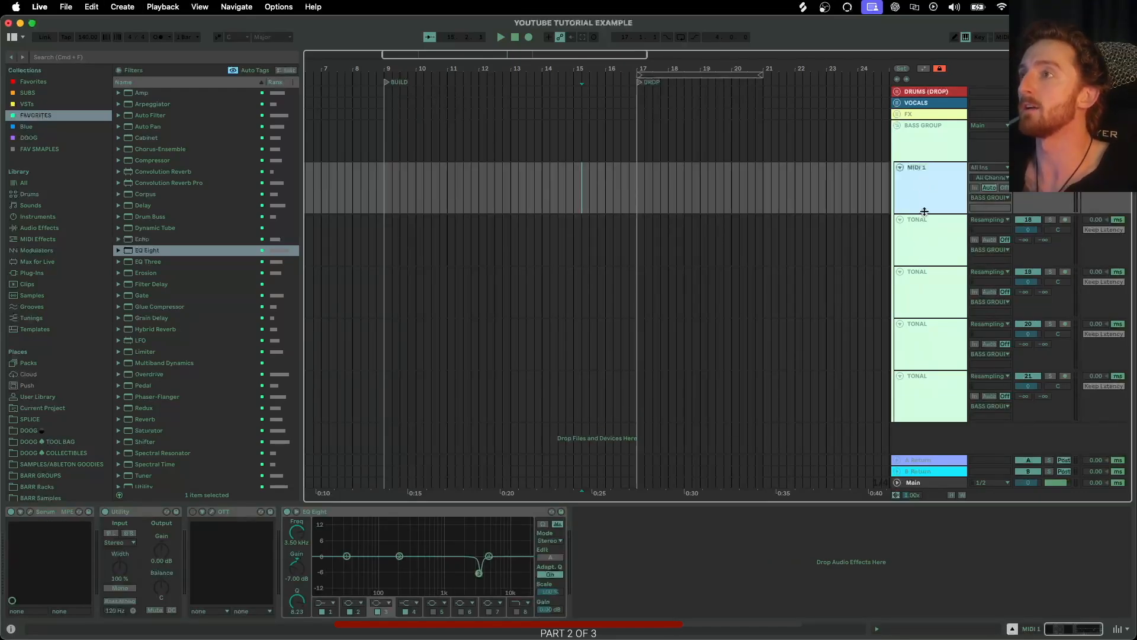
Delete three of the TONAL tracks inside BASS GROUP.
left_click(922, 283)
left_click(929, 384, "shift")
key("Delete")
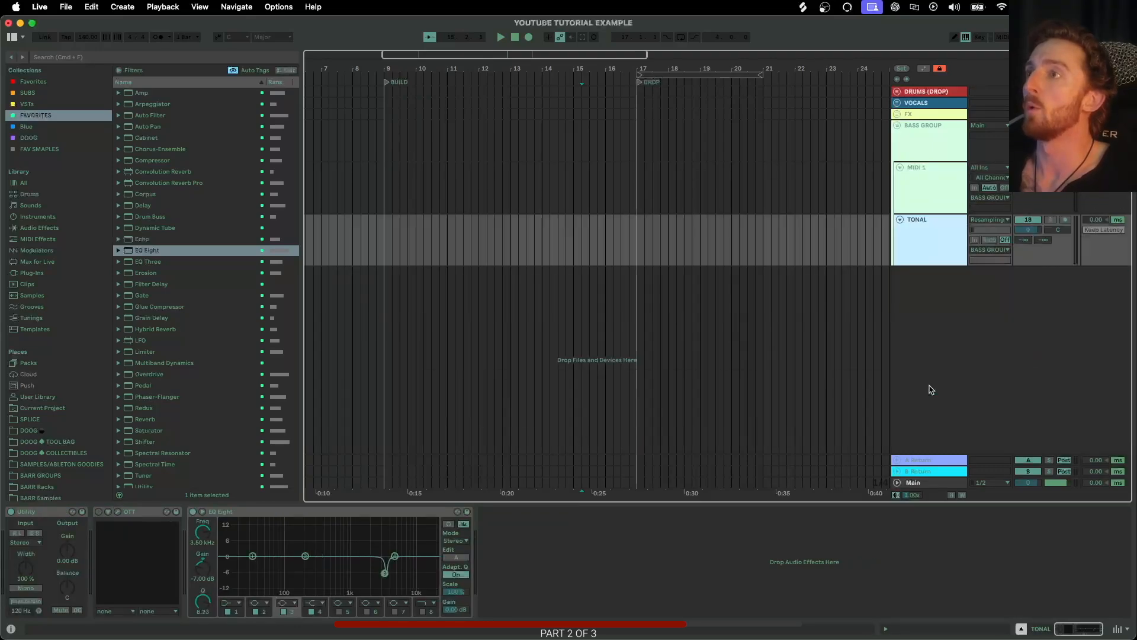
Collapse BASS GROUP.
left_click(930, 182)
left_click(918, 250)
left_click(915, 207)
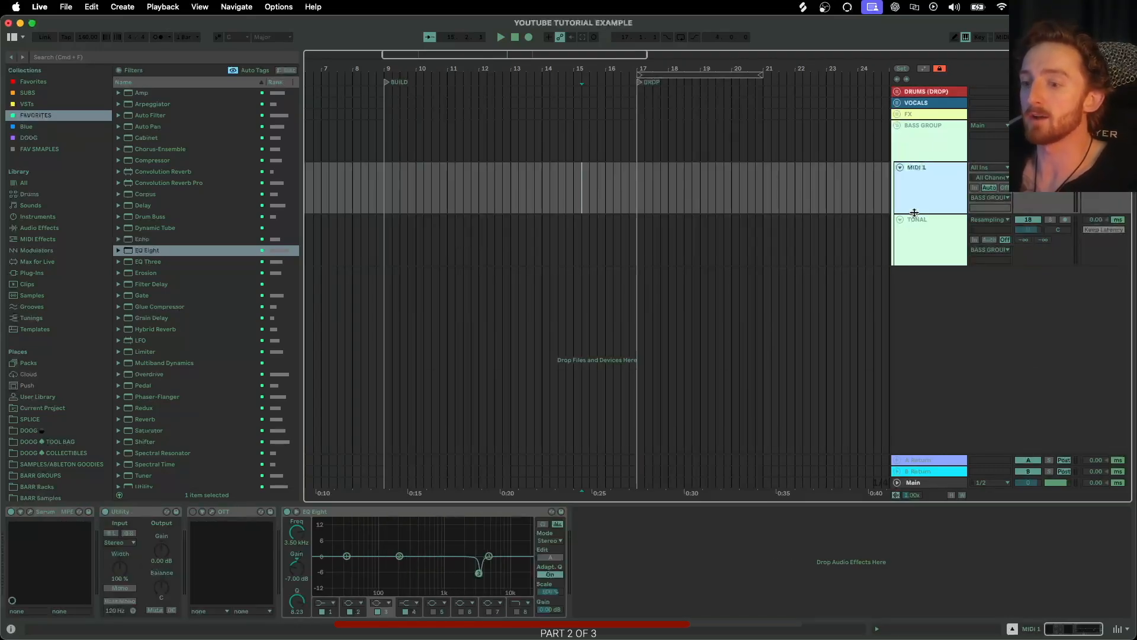
left_click(897, 125)
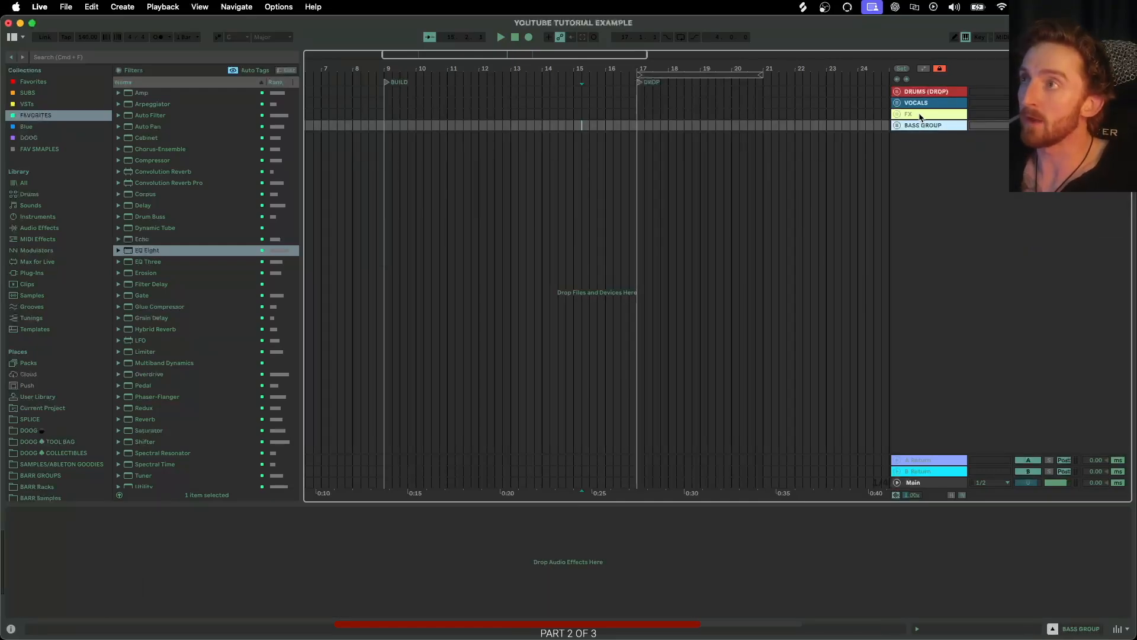
Group VOCALS, FX and BASS GROUP into a new group named SC.
left_click(922, 117)
left_click(933, 104)
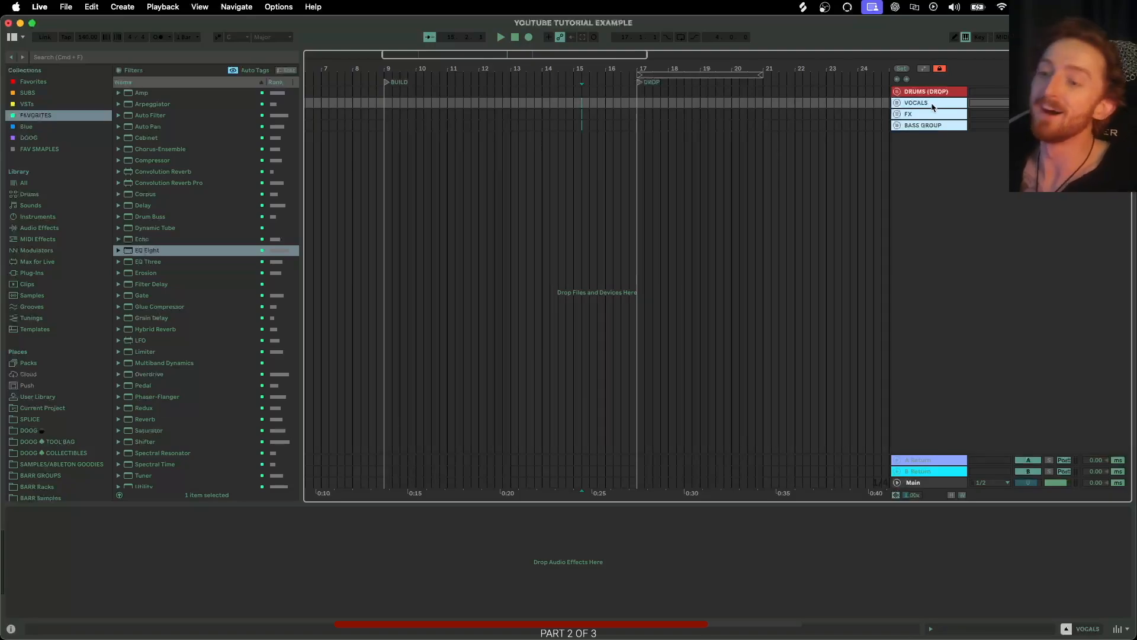
key("super+g")
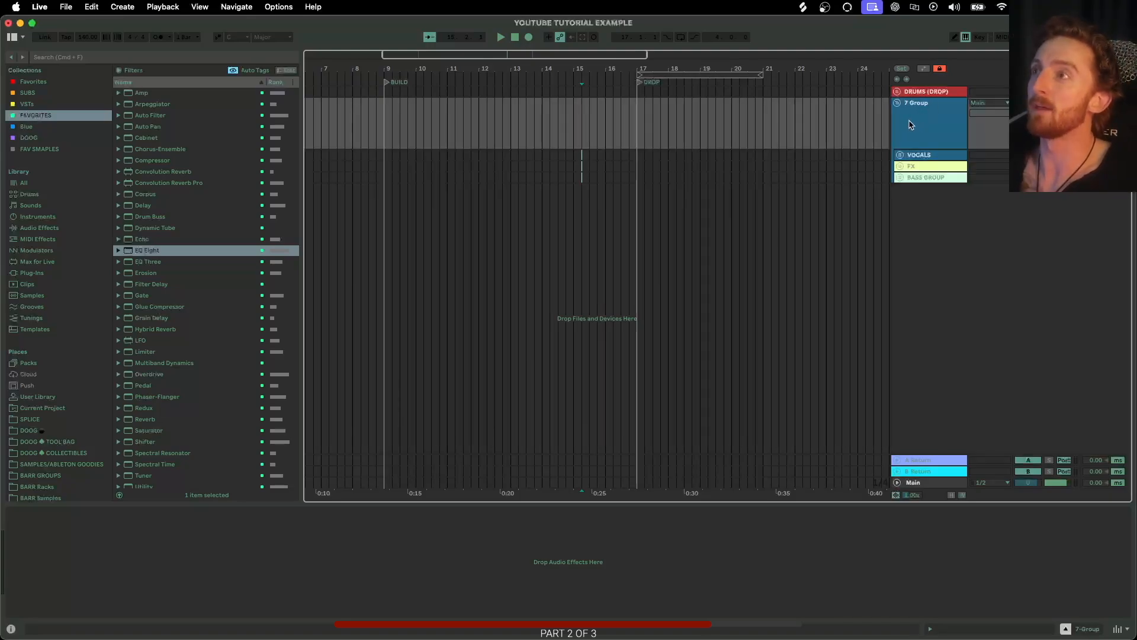
key("super+r")
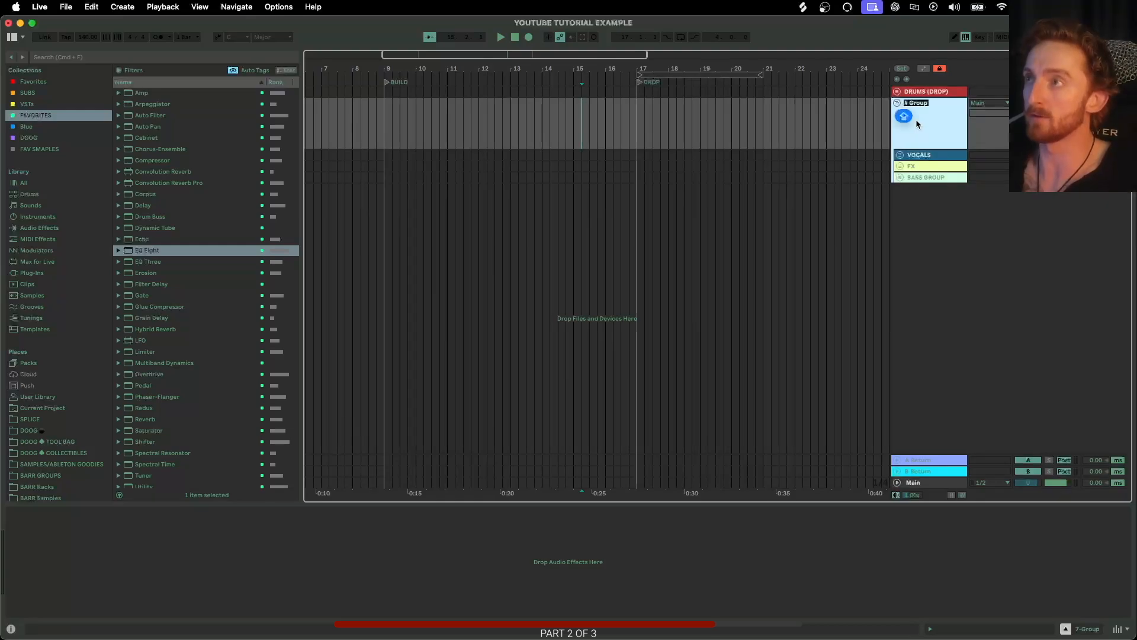
key("Return")
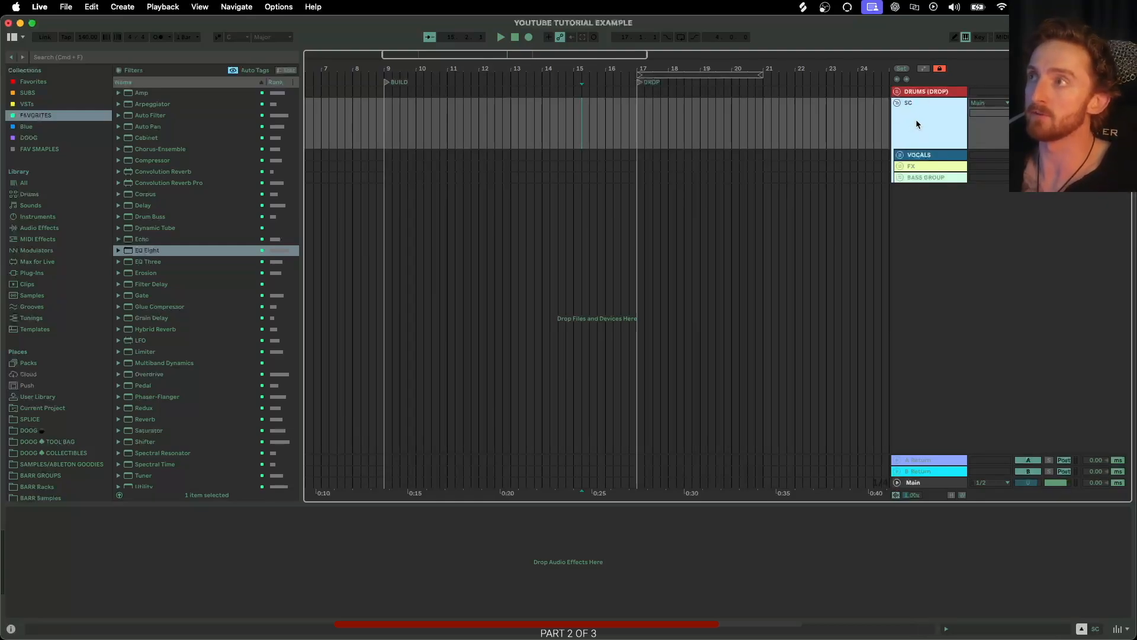
Colour the SC group dark grey.
right_click(915, 124)
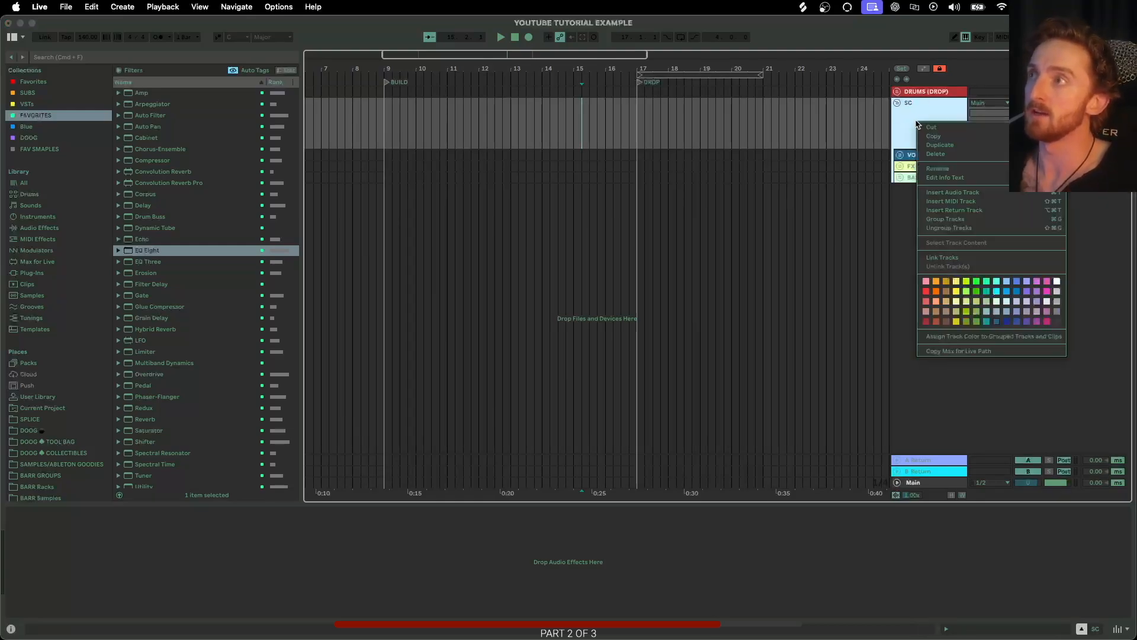
left_click(1062, 327)
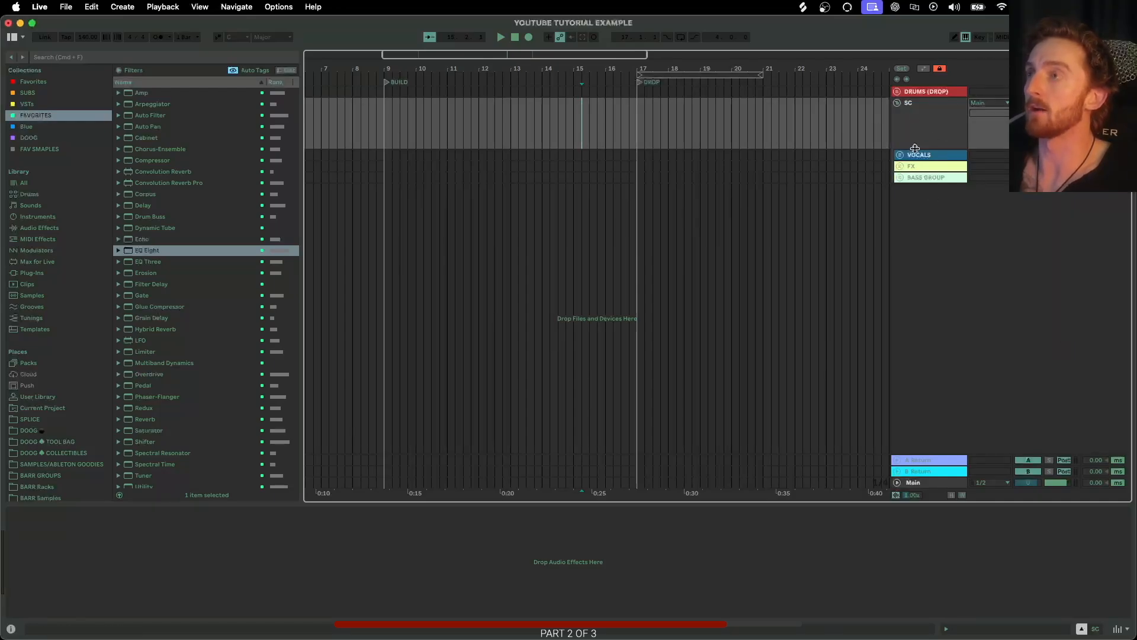
Expand BASS GROUP, FX, VOCALS and DRUMS (DROP) groups.
left_click(900, 177)
left_click(900, 166)
left_click(900, 154)
left_click(897, 91)
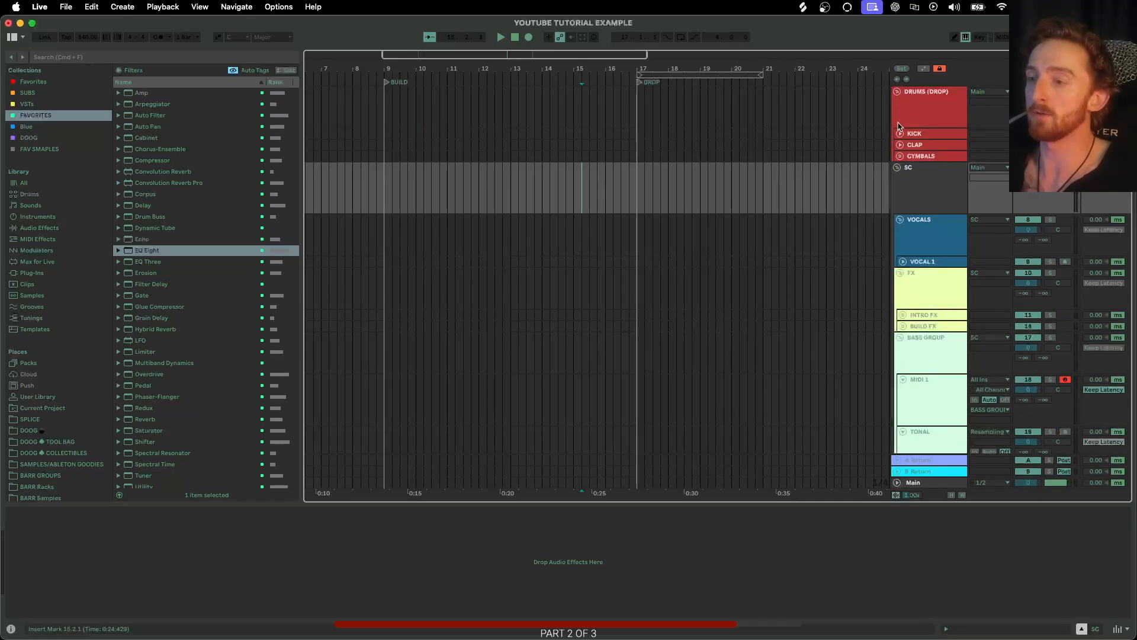
Rename the clap track inside DRUMS (DROP) to CLAP.
left_click(929, 146)
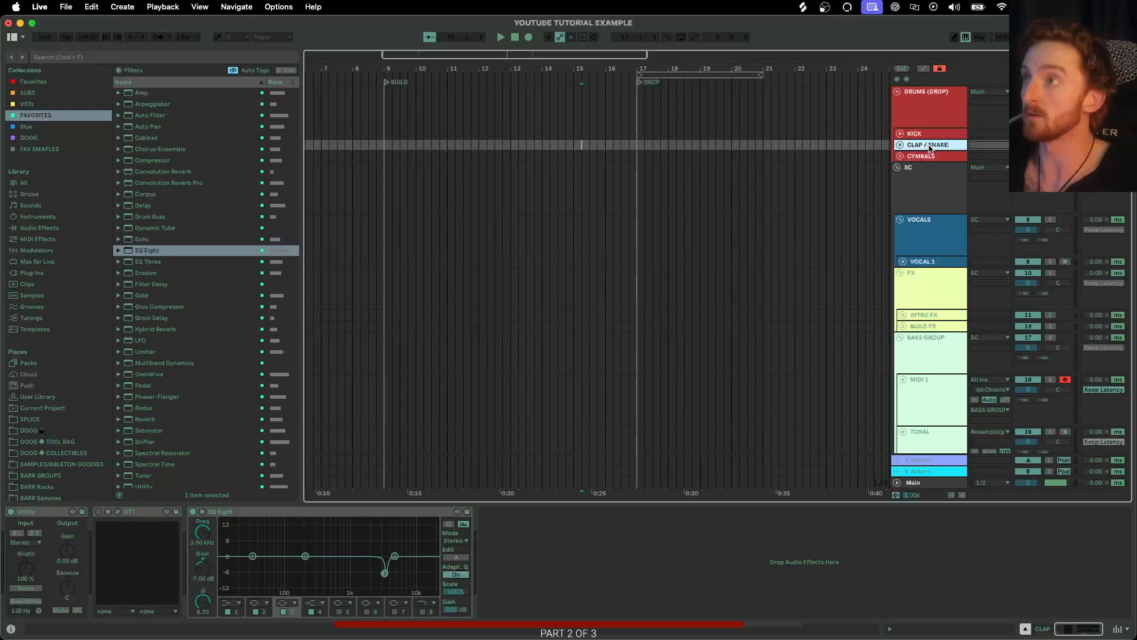
key("BackSpace")
key("BackSpace")
key("BackSpace")
key("BackSpace")
key("BackSpace")
key("BackSpace")
key("BackSpace")
key("BackSpace")
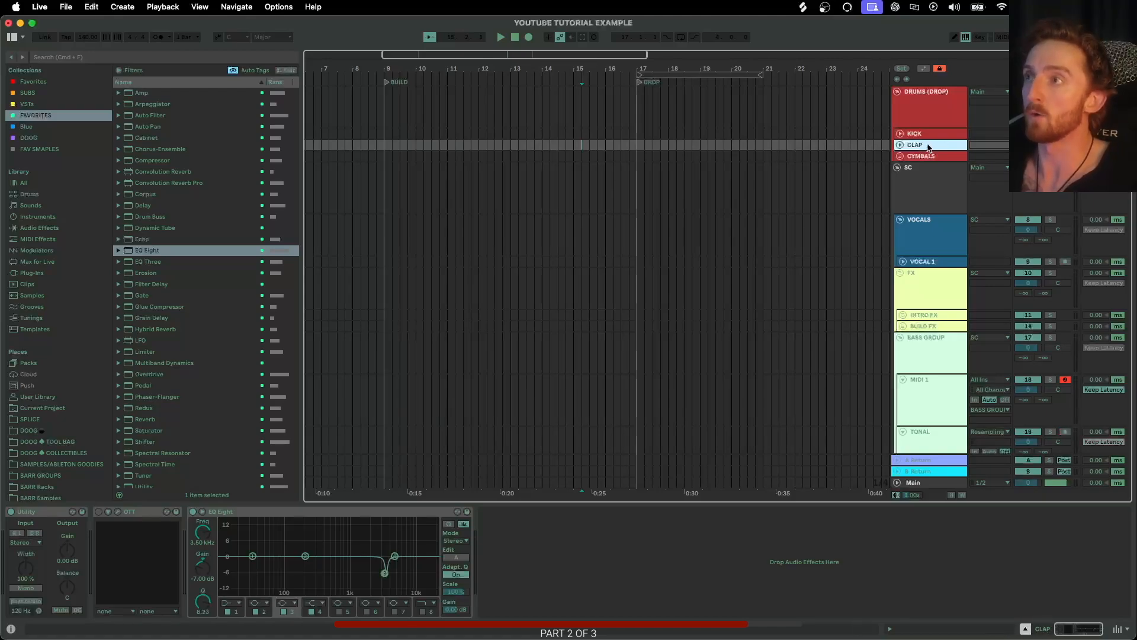
Duplicate the CLAP track and rename the copy SNARE.
key("cmd+d")
key("cmd+r")
type("SNARE")
key("Return")
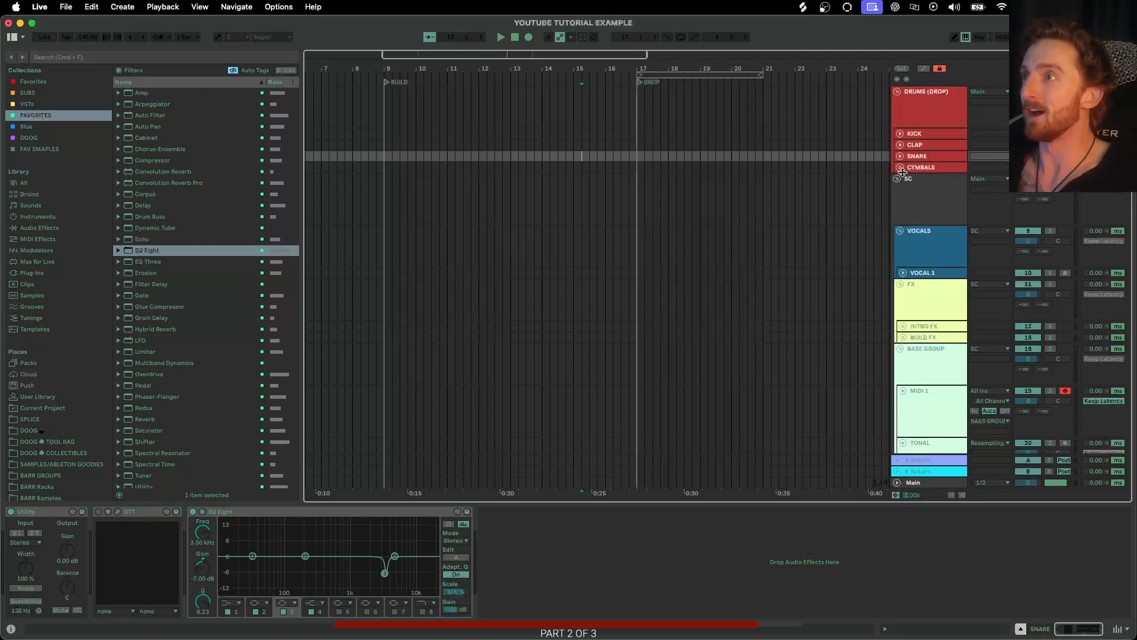
Collapse the DRUMS (DROP) group.
scroll(903, 228, "down", 2)
scroll(902, 228, "up", 2)
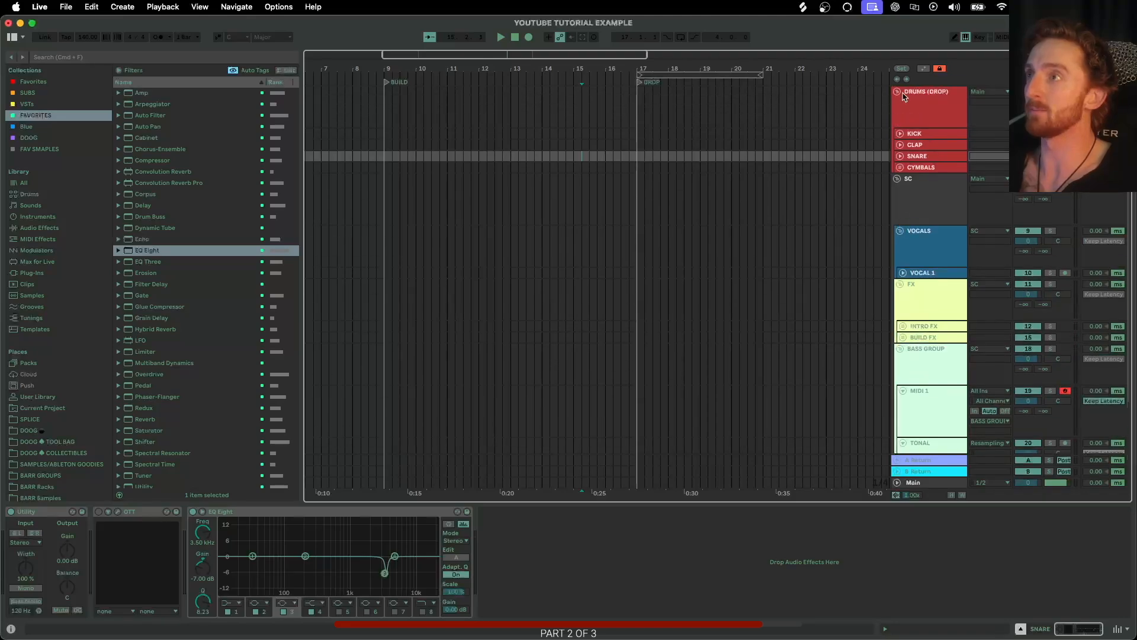
left_click(897, 91)
left_click(916, 123)
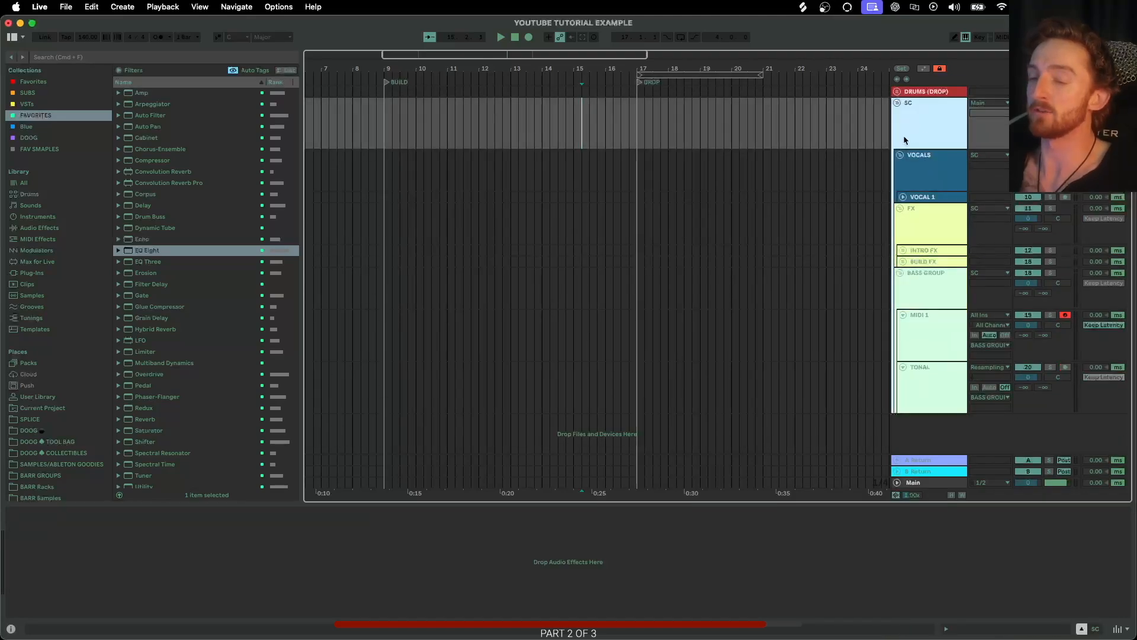
left_click(923, 181)
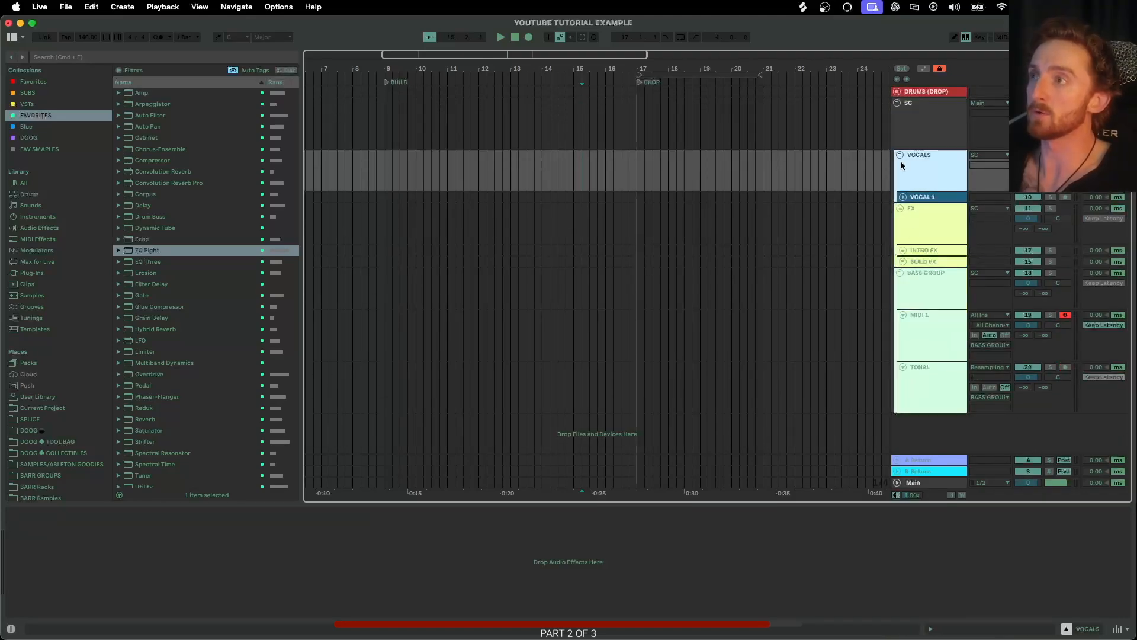
Collapse the VOCALS, FX and BASS GROUP groups inside SC.
left_click(901, 155)
left_click(904, 170)
left_click(901, 167)
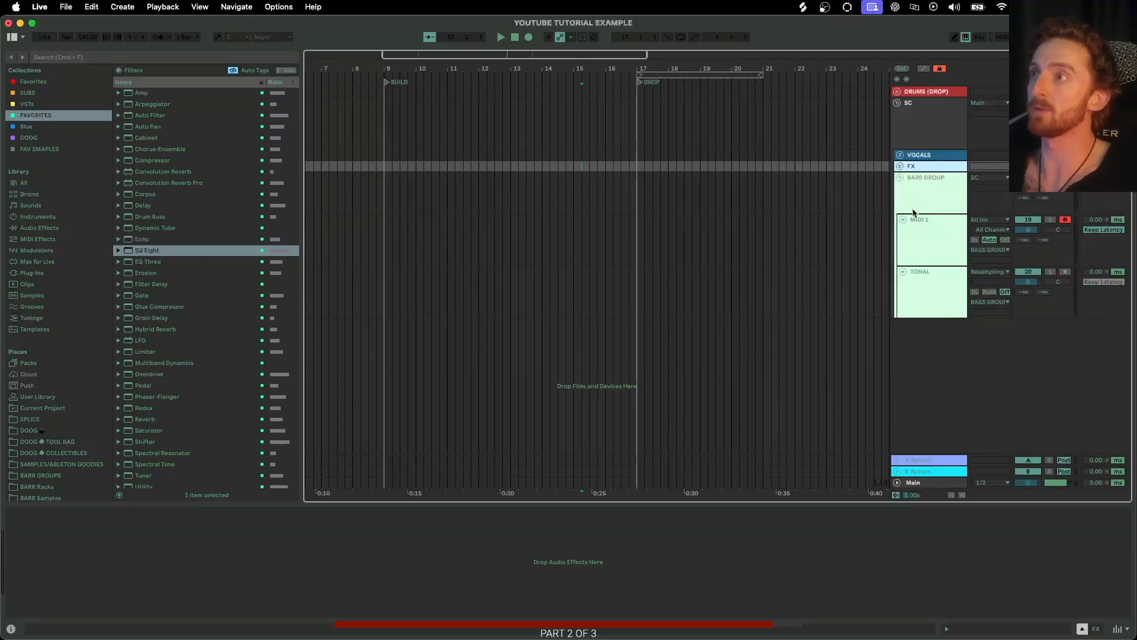
left_click(913, 190)
left_click(900, 167)
left_click(900, 179)
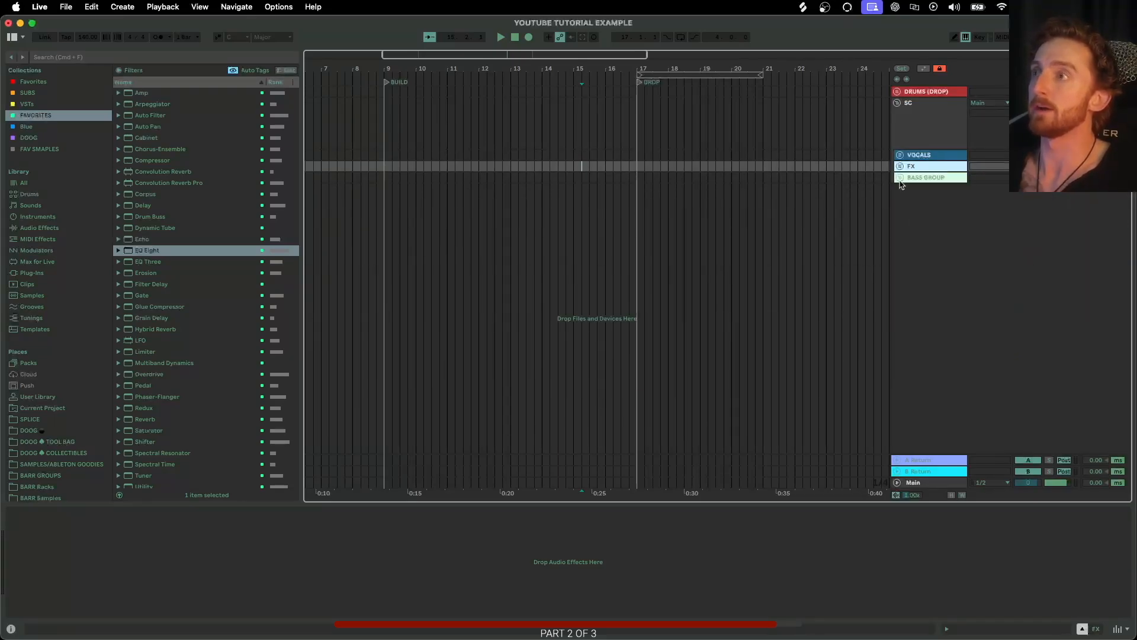
left_click(901, 179)
left_click(902, 179)
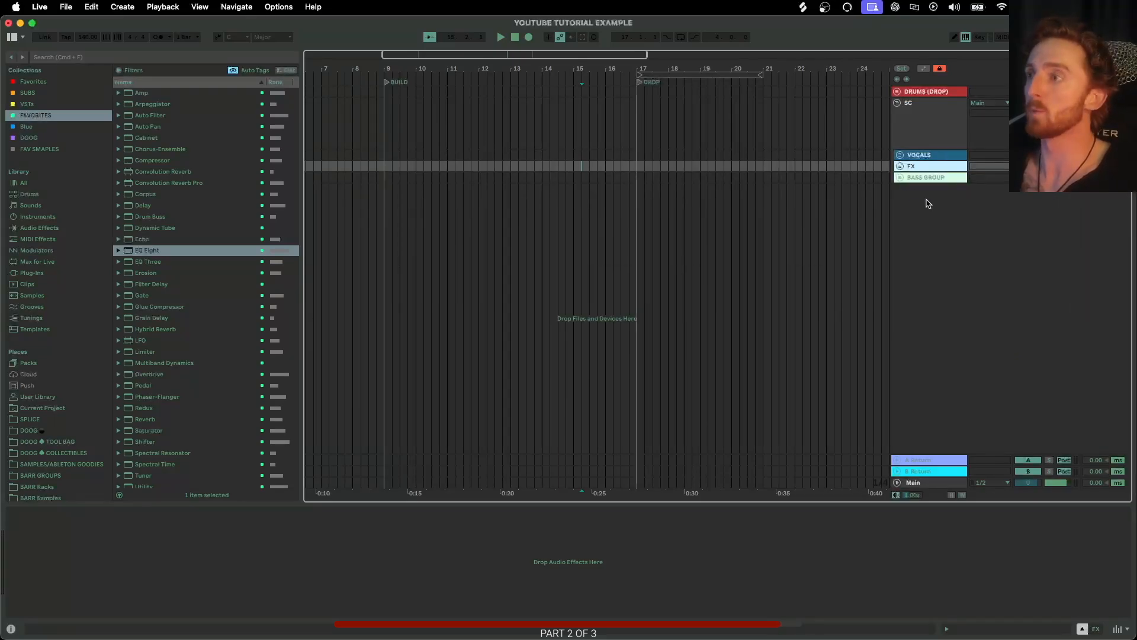
Delete the A Return and B Return tracks from the set.
left_click(916, 462)
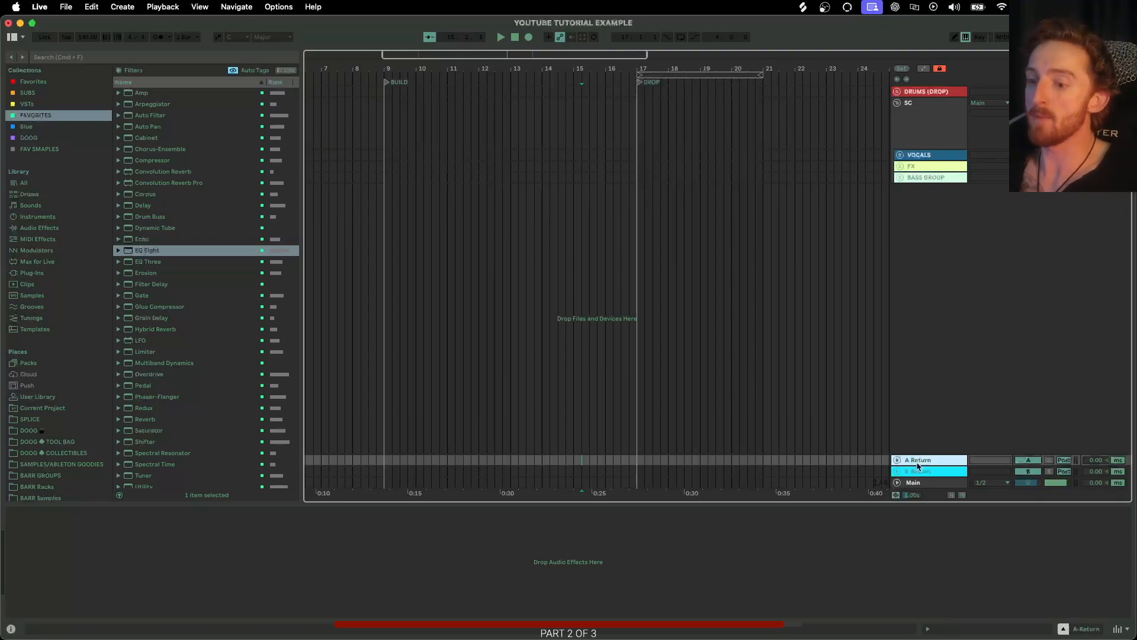
left_click(920, 472)
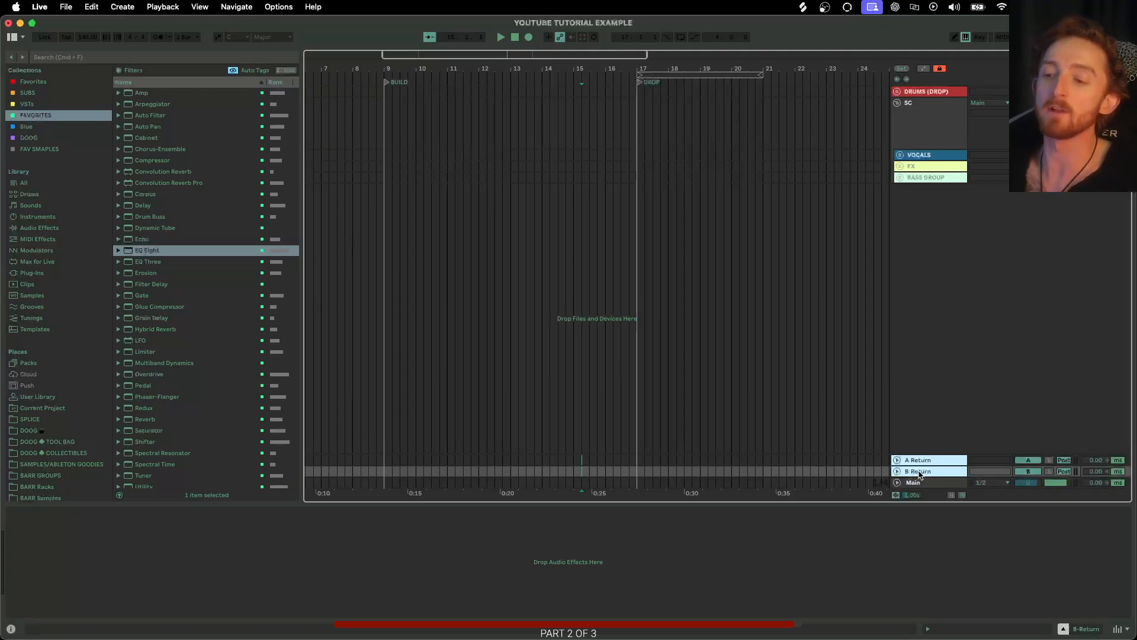
key("Delete")
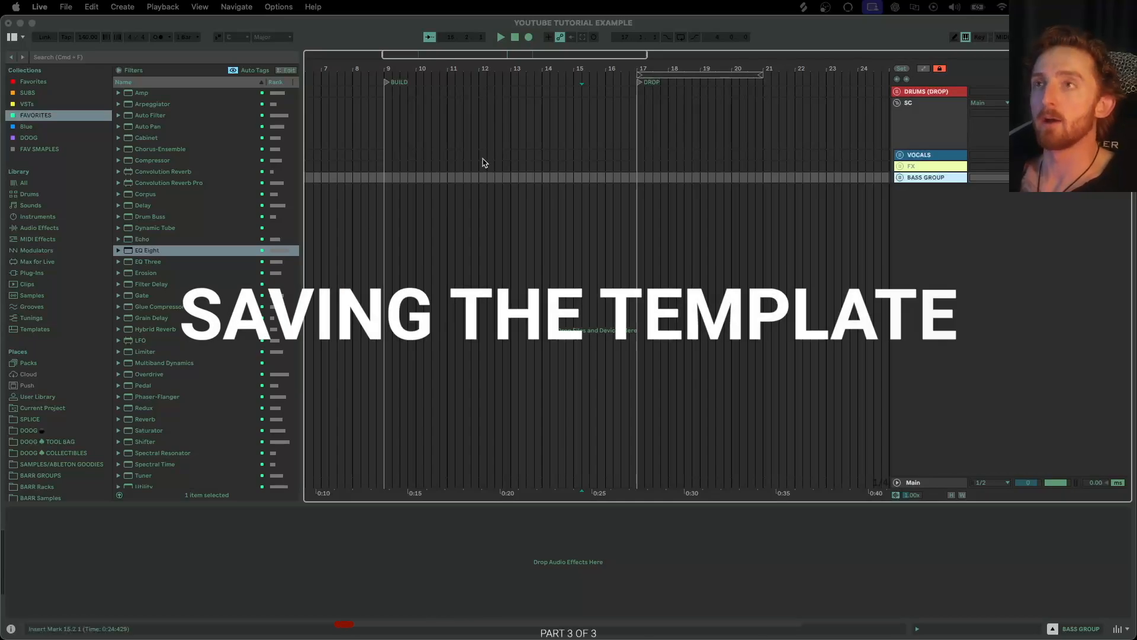
Save the Live Set as a template named SKELETON TEMP V1.
left_click(367, 37)
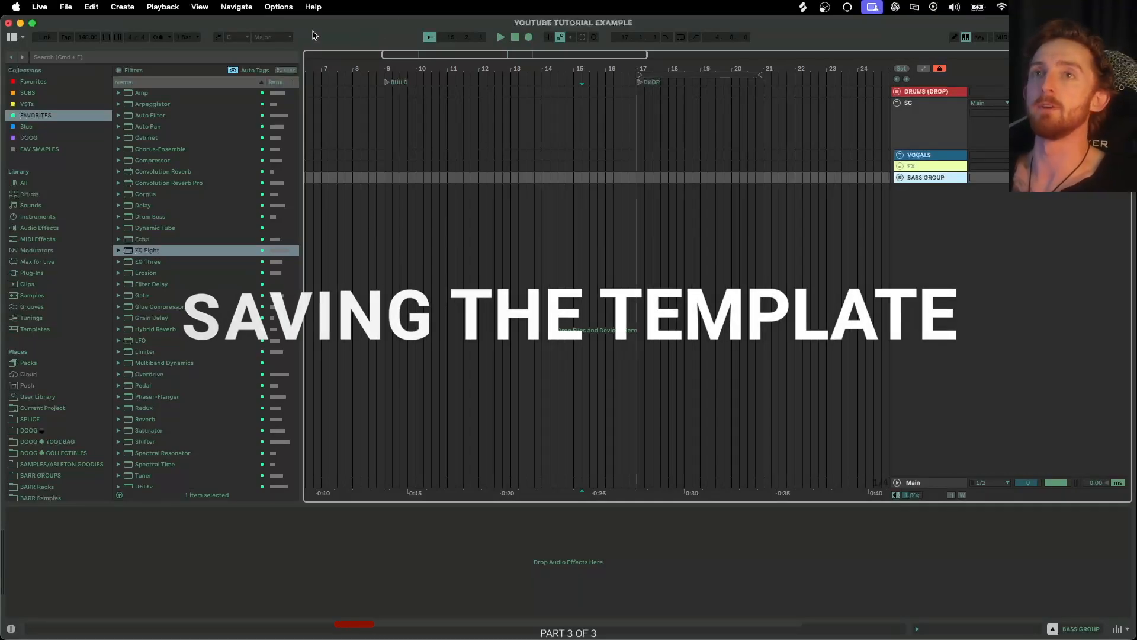
left_click(71, 8)
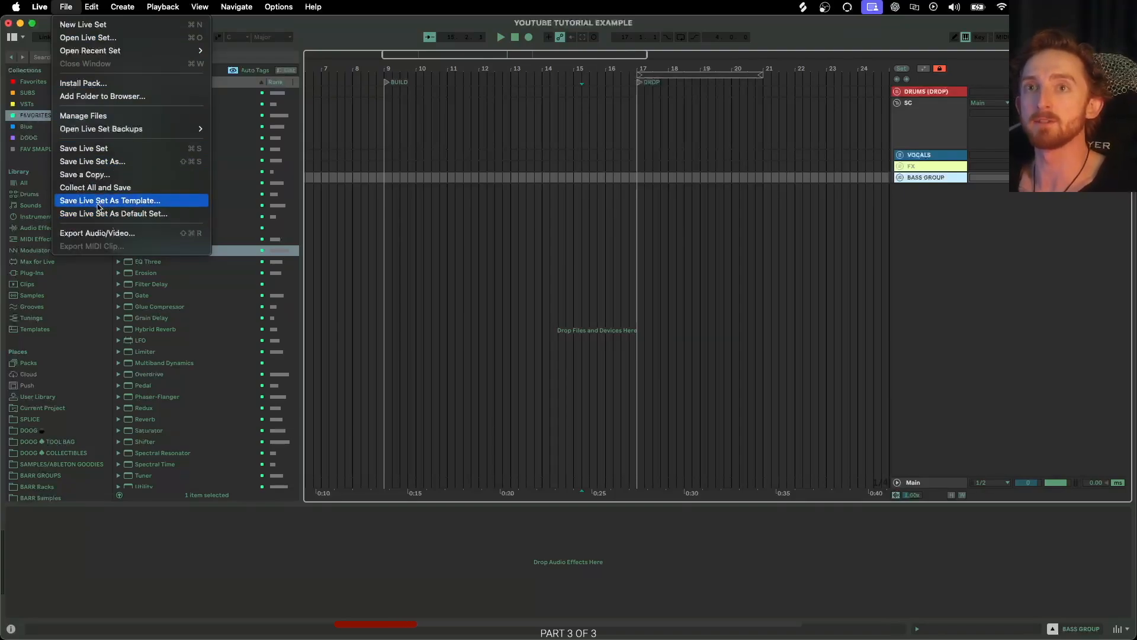
left_click(146, 202)
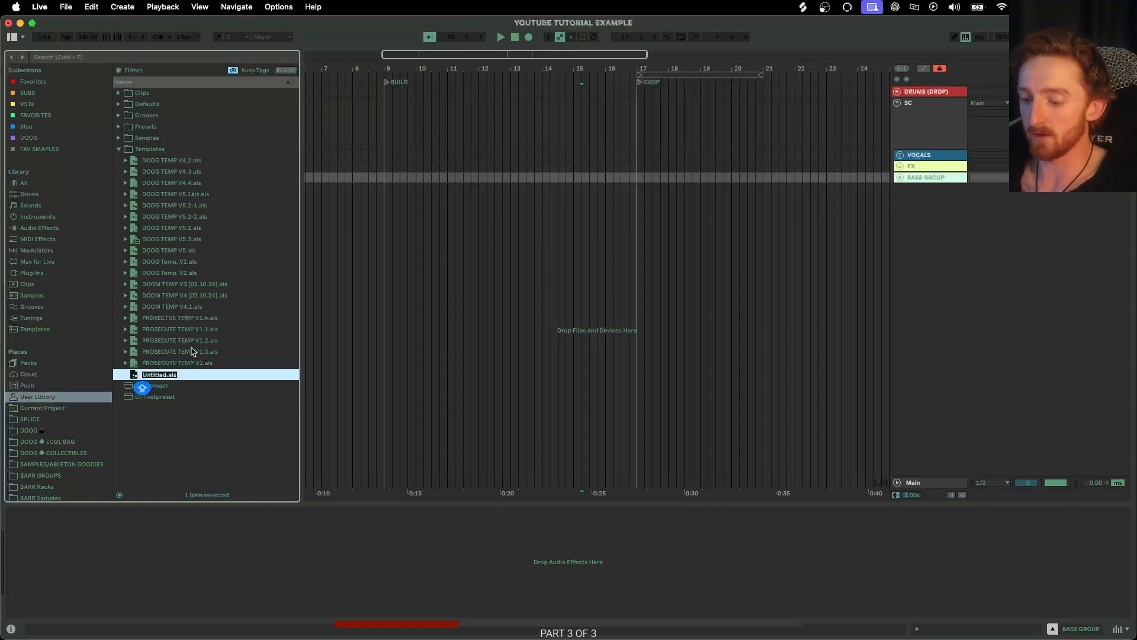
type("SKELE")
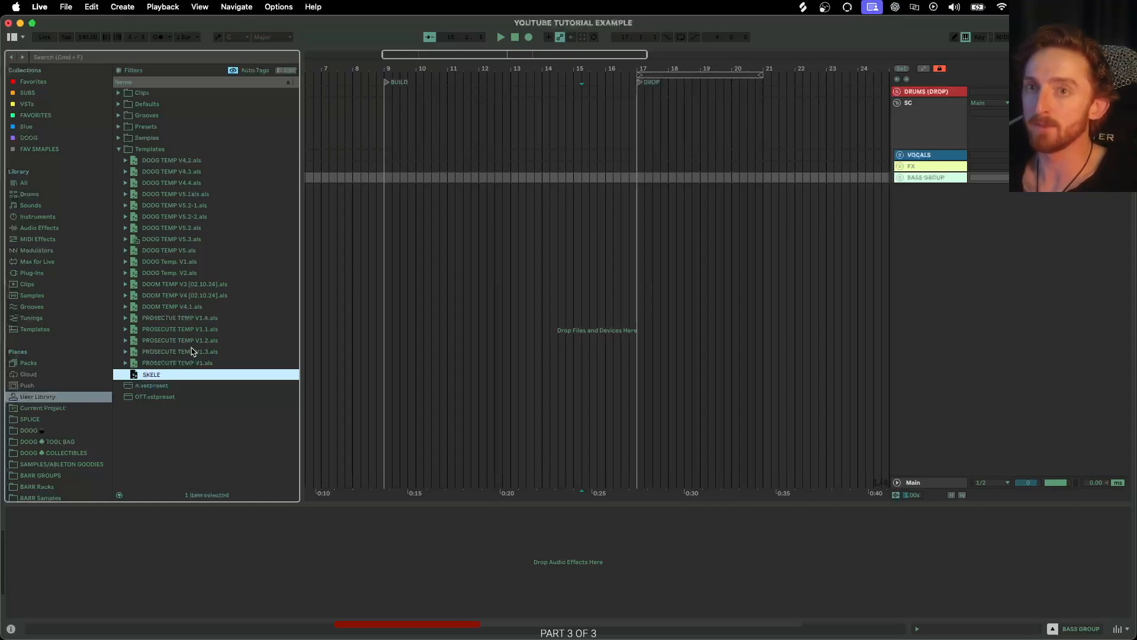
type("TON TEMP V1")
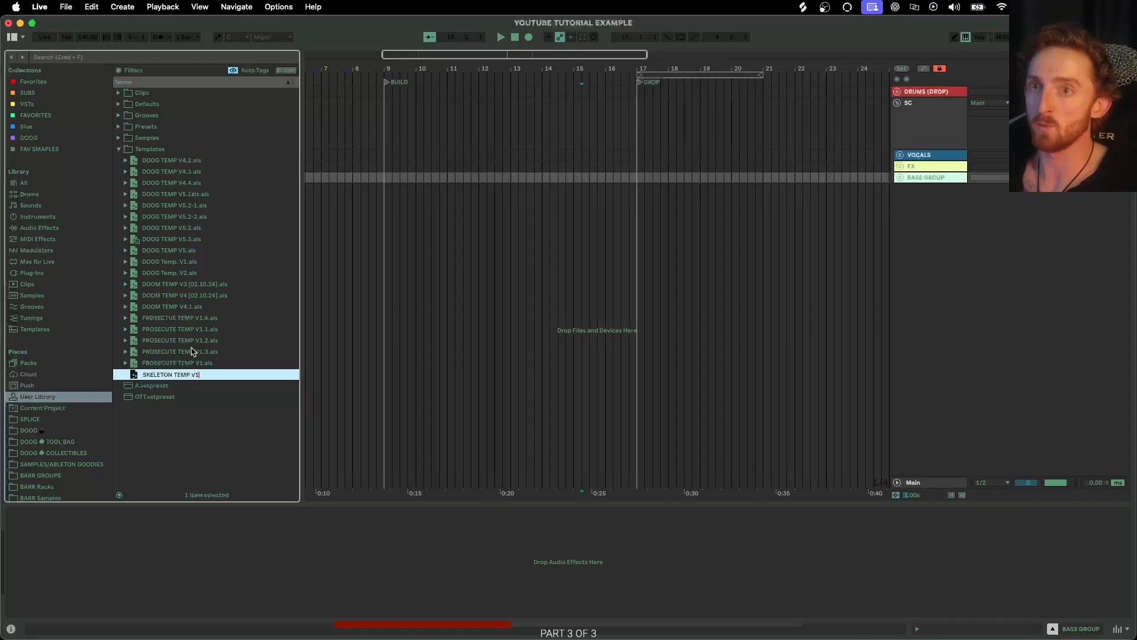
key("Caps_Lock")
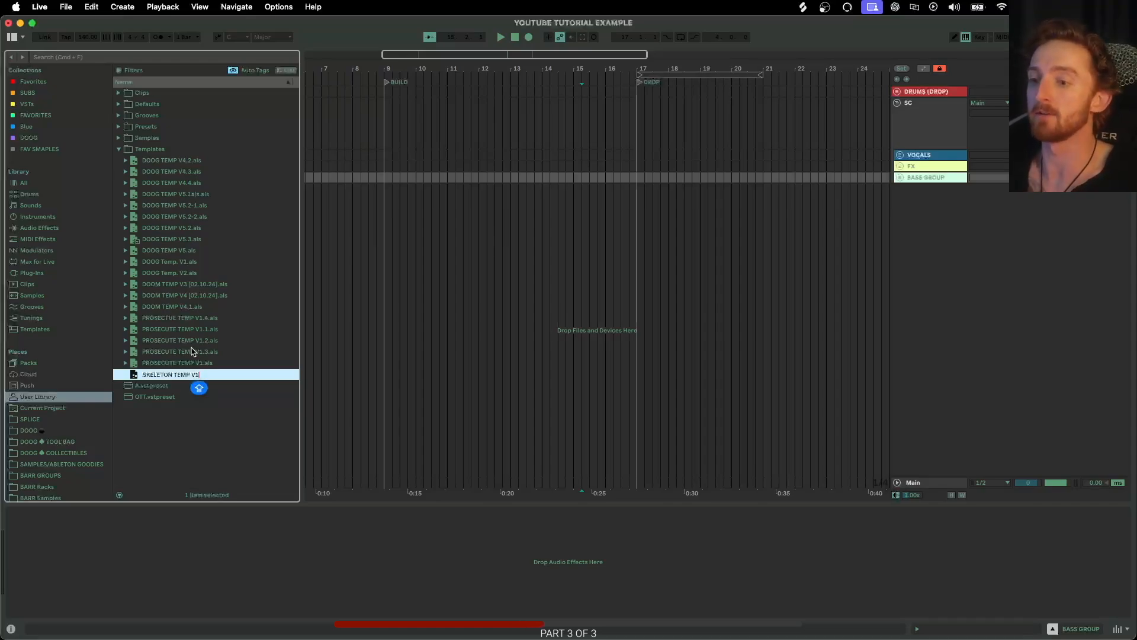
key("Return")
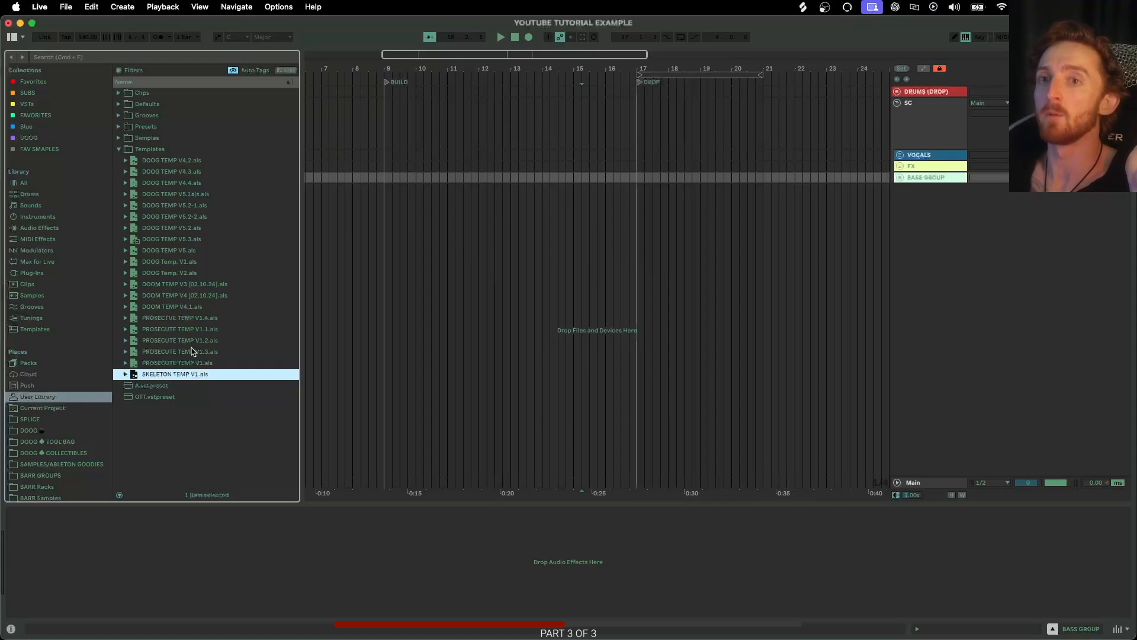
Review the template's structure by expanding and collapsing the DRUMS (DROP), VOCALS, FX and BASS GROUP groups.
left_click(67, 7)
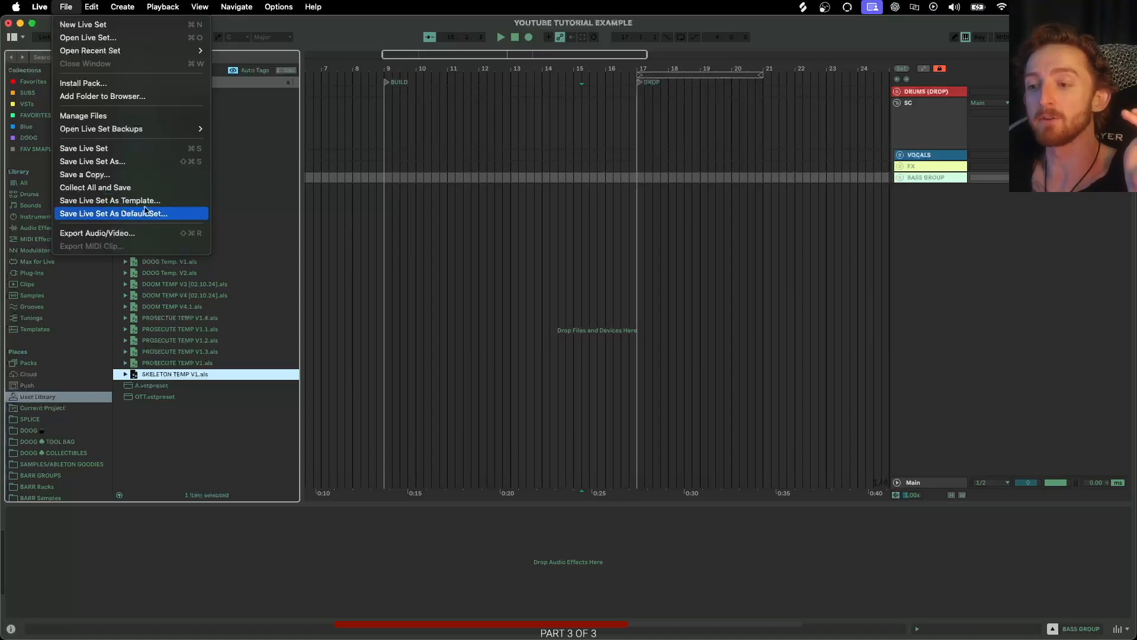
left_click(337, 32)
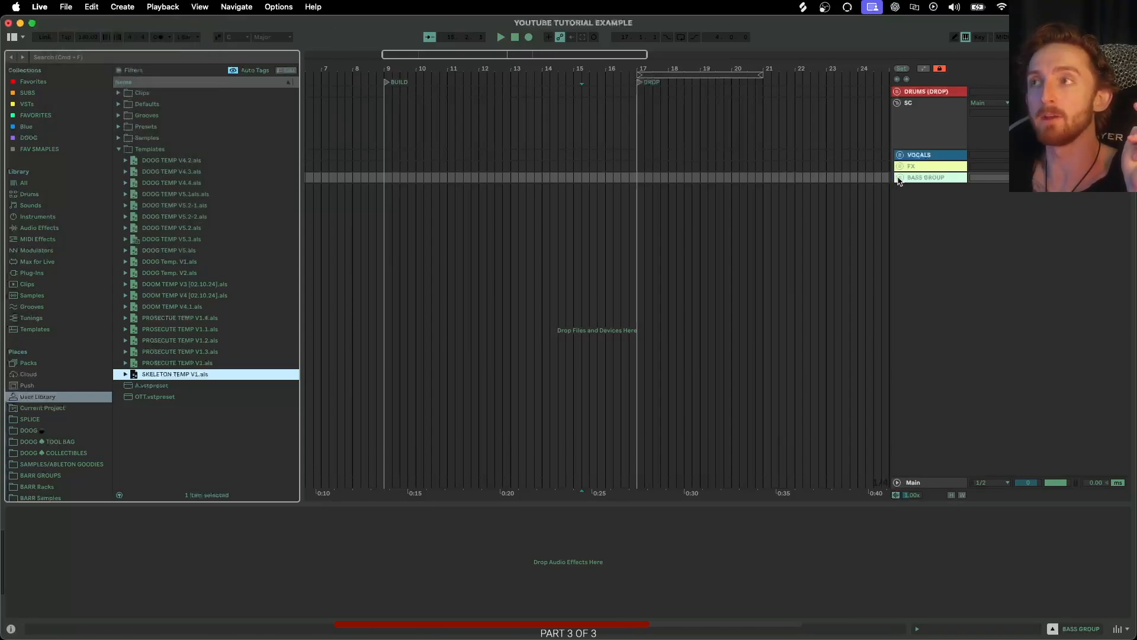
left_click(900, 178)
left_click(899, 177)
left_click(900, 167)
left_click(900, 156)
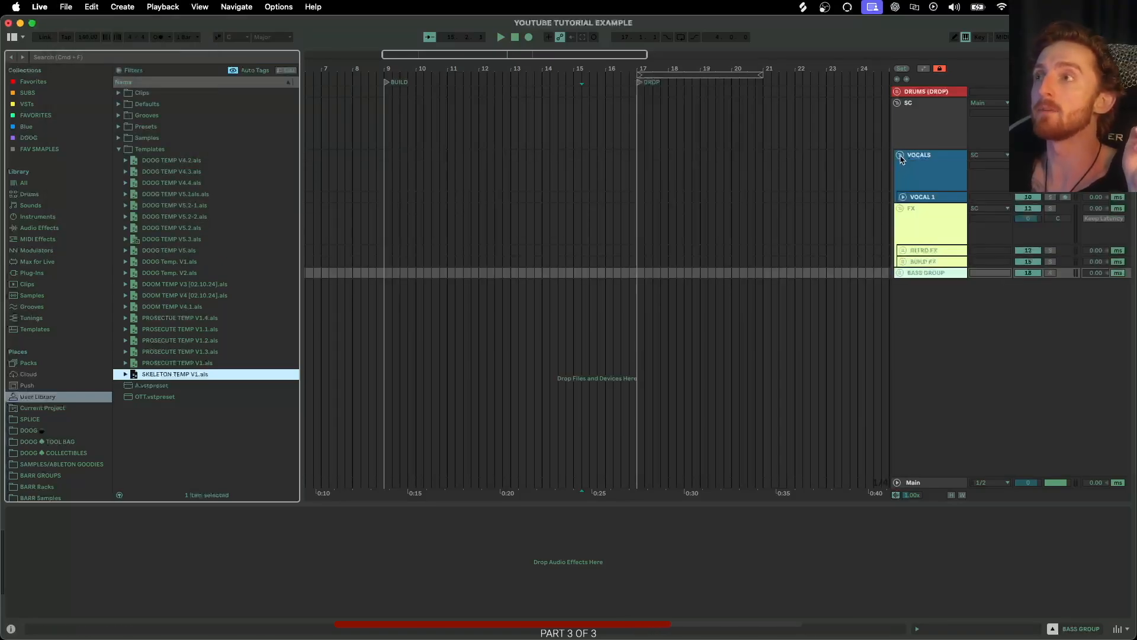
left_click(901, 156)
left_click(900, 167)
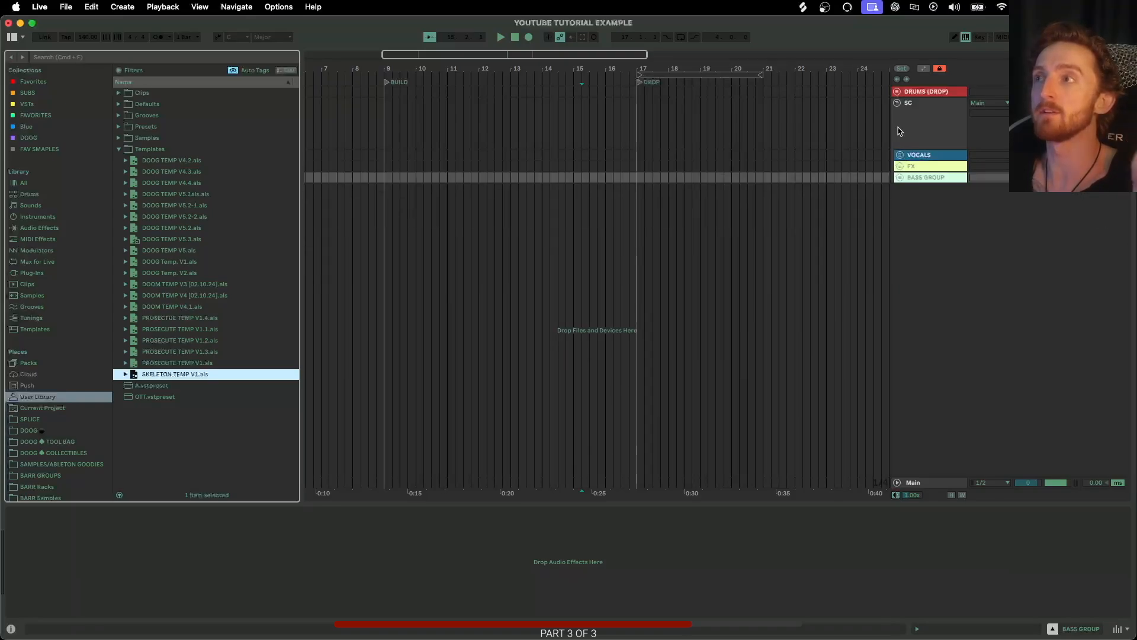
left_click(898, 91)
scroll(648, 117, "right", 3)
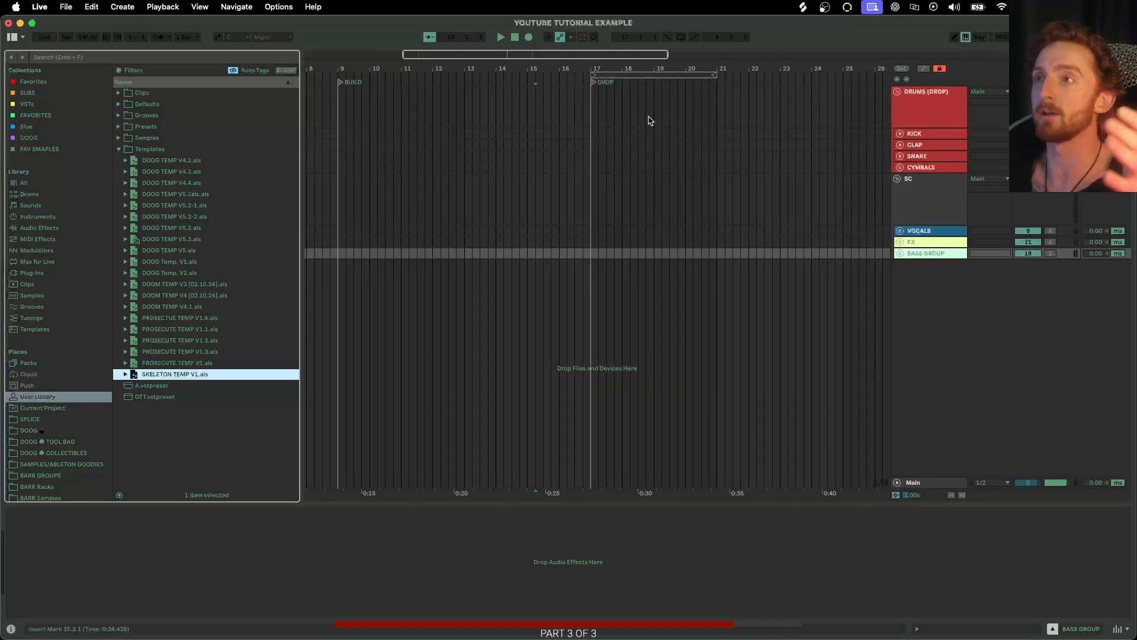
left_click(900, 254)
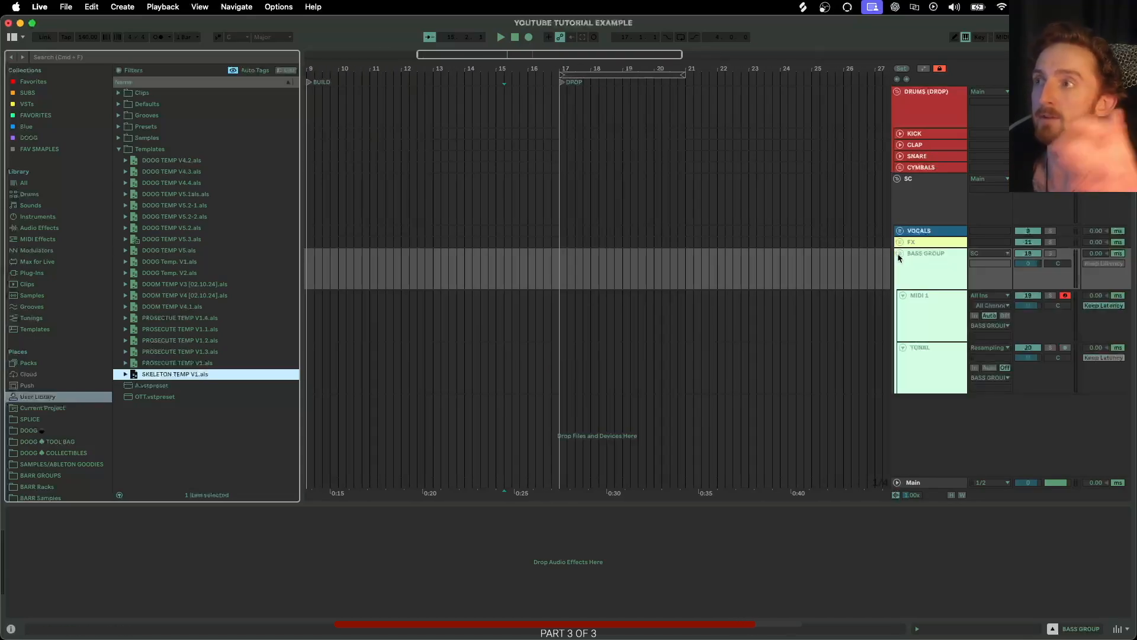